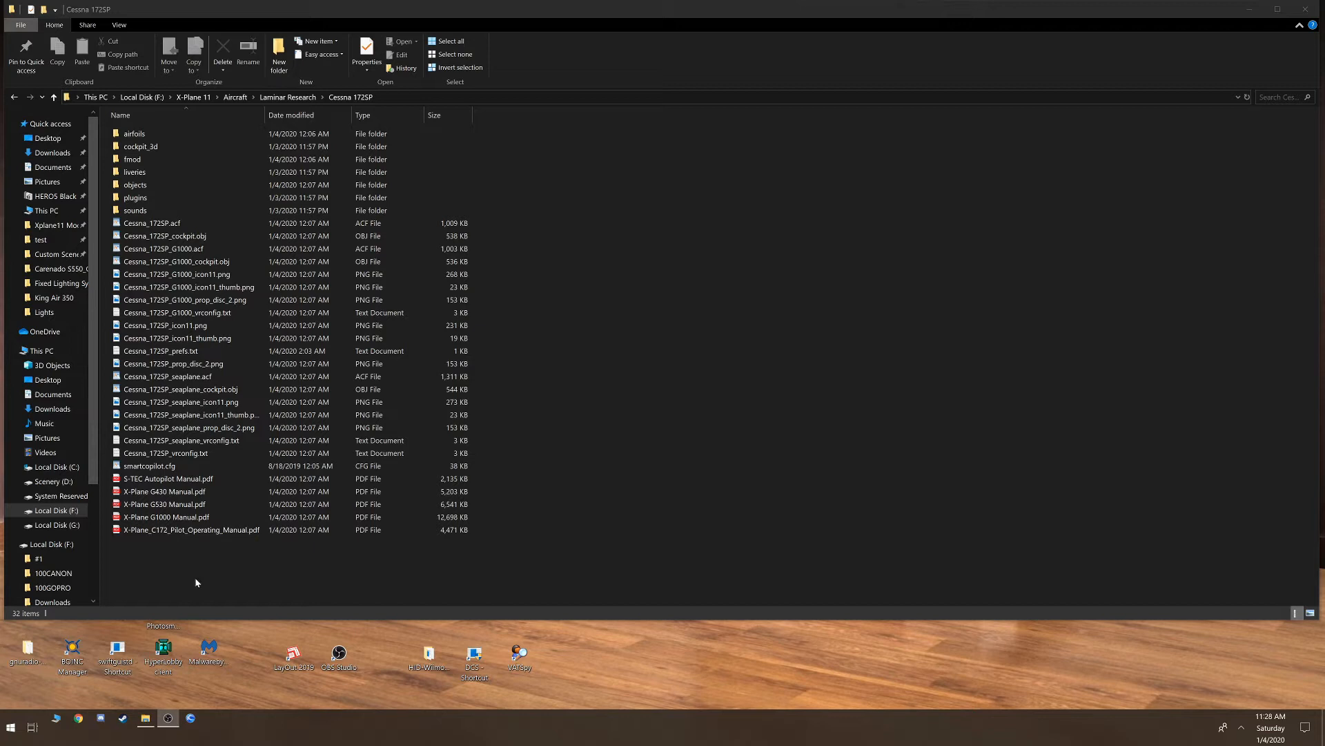
Locate smartcopilot.cfg in the Cessna 172SP folder and examine the ### comment lines at its head in WordPad
click(175, 467)
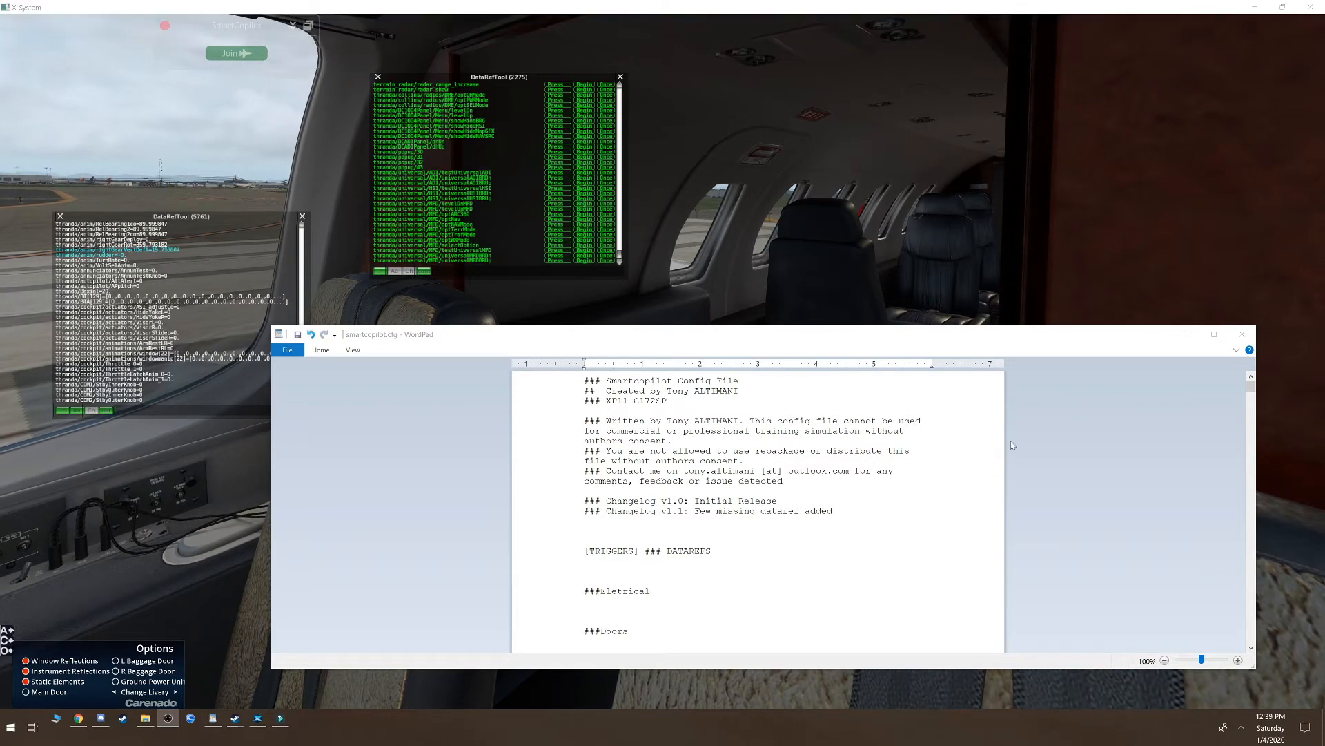
click(662, 551)
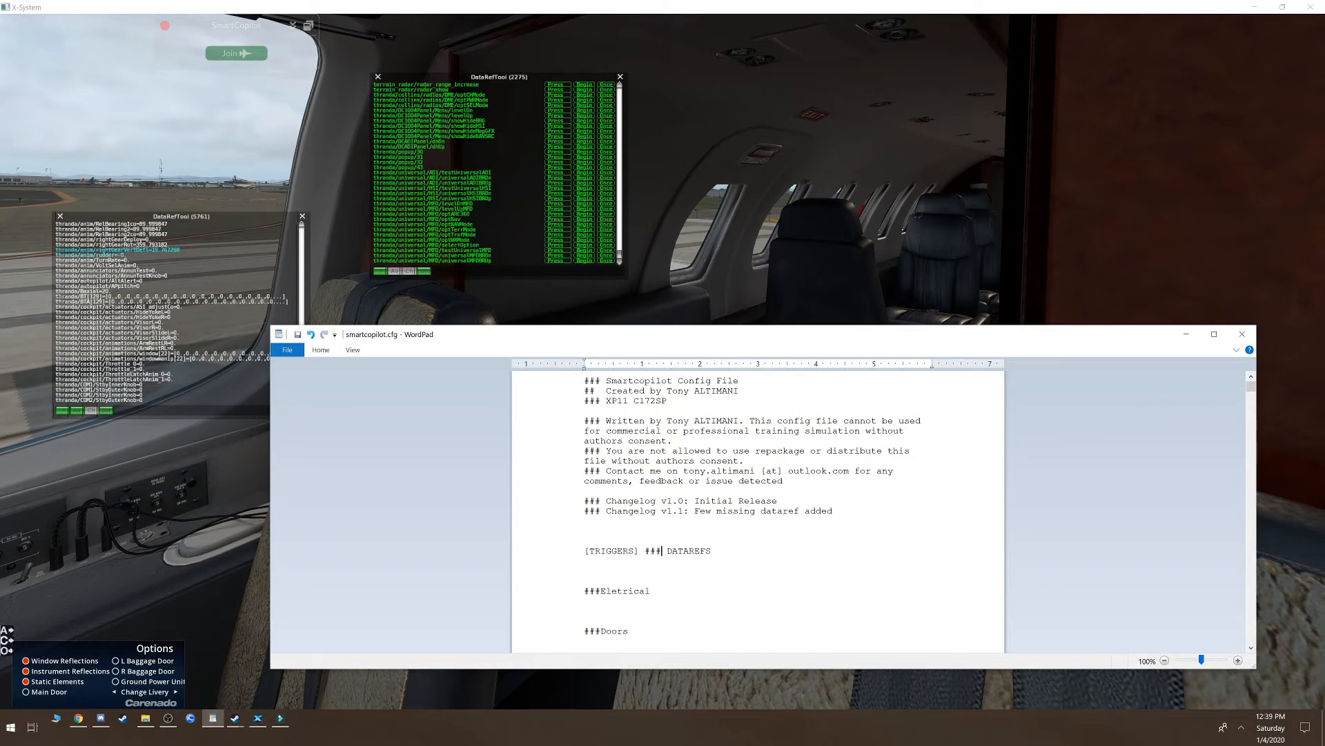
drag(590, 380, 634, 390)
click(590, 380)
click(595, 380)
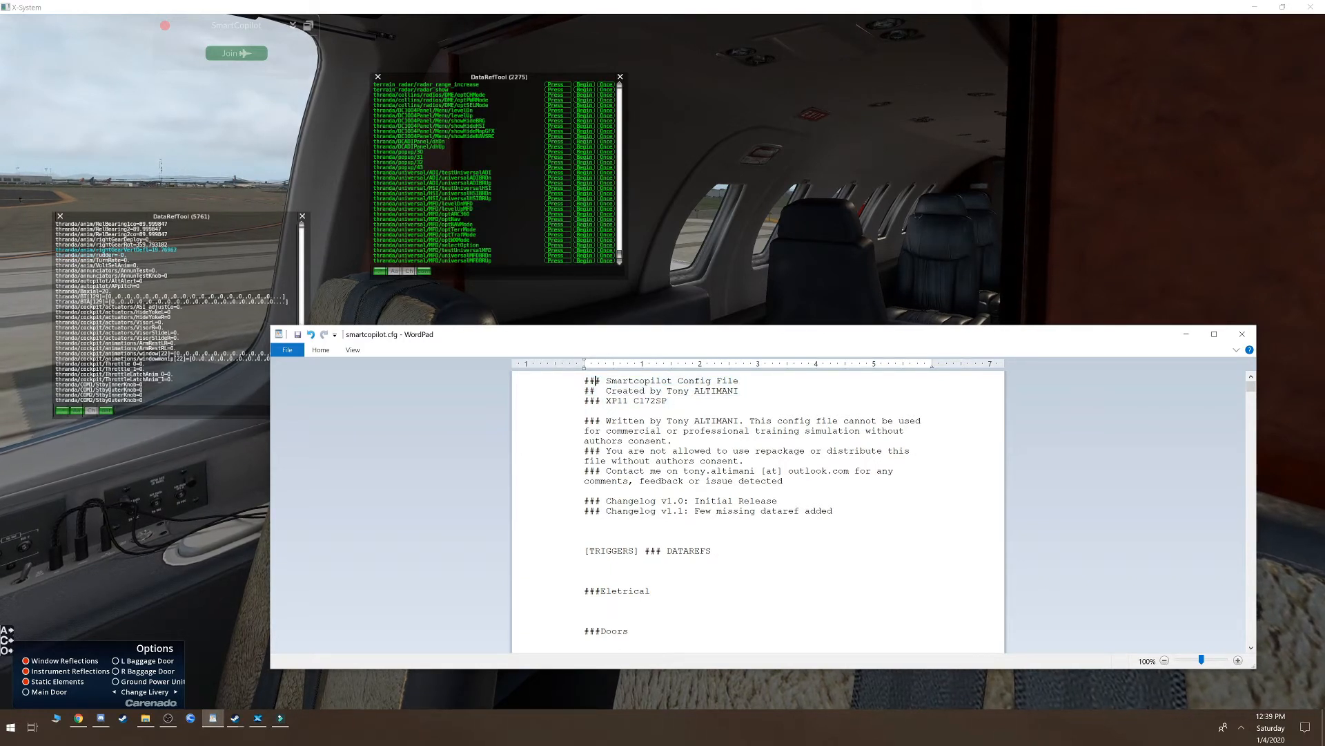
drag(590, 380, 739, 381)
click(739, 380)
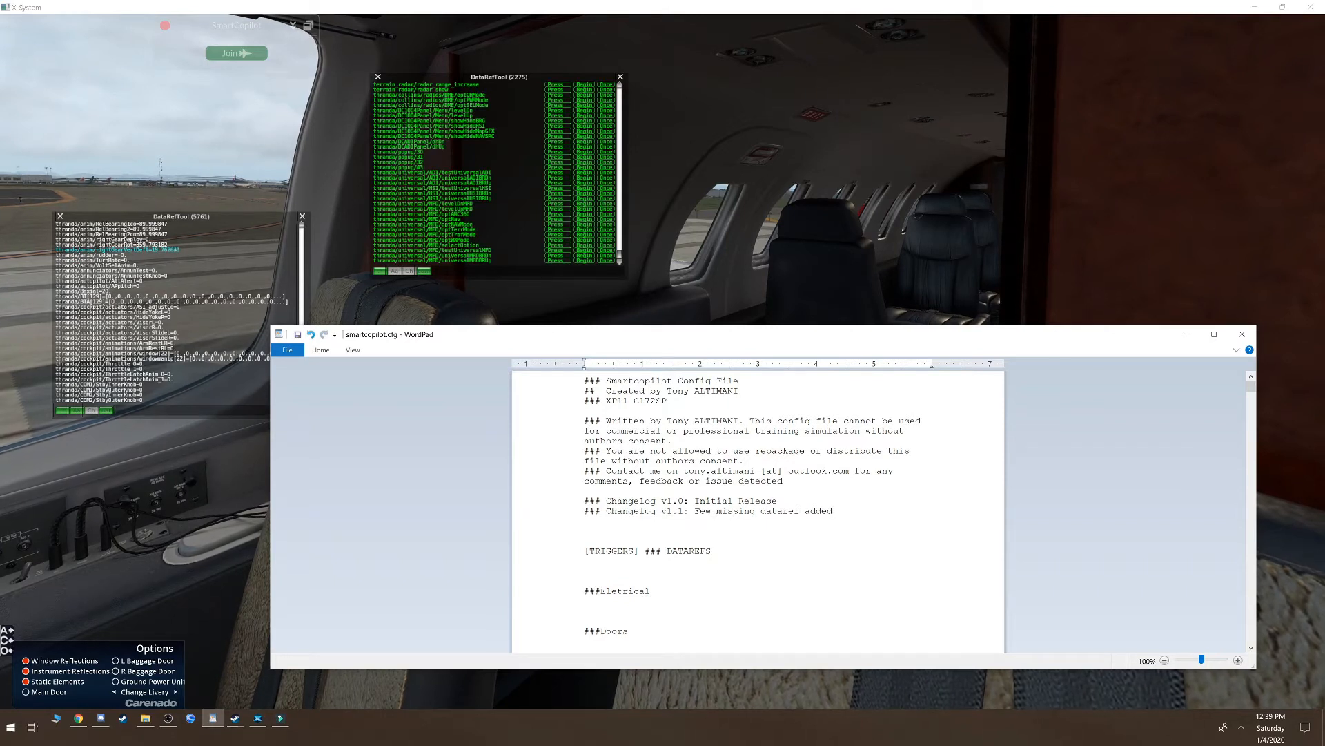
Examine the [TRIGGERS] section heading and the ### DATAREFS comment beside it
drag(633, 551, 590, 552)
click(585, 540)
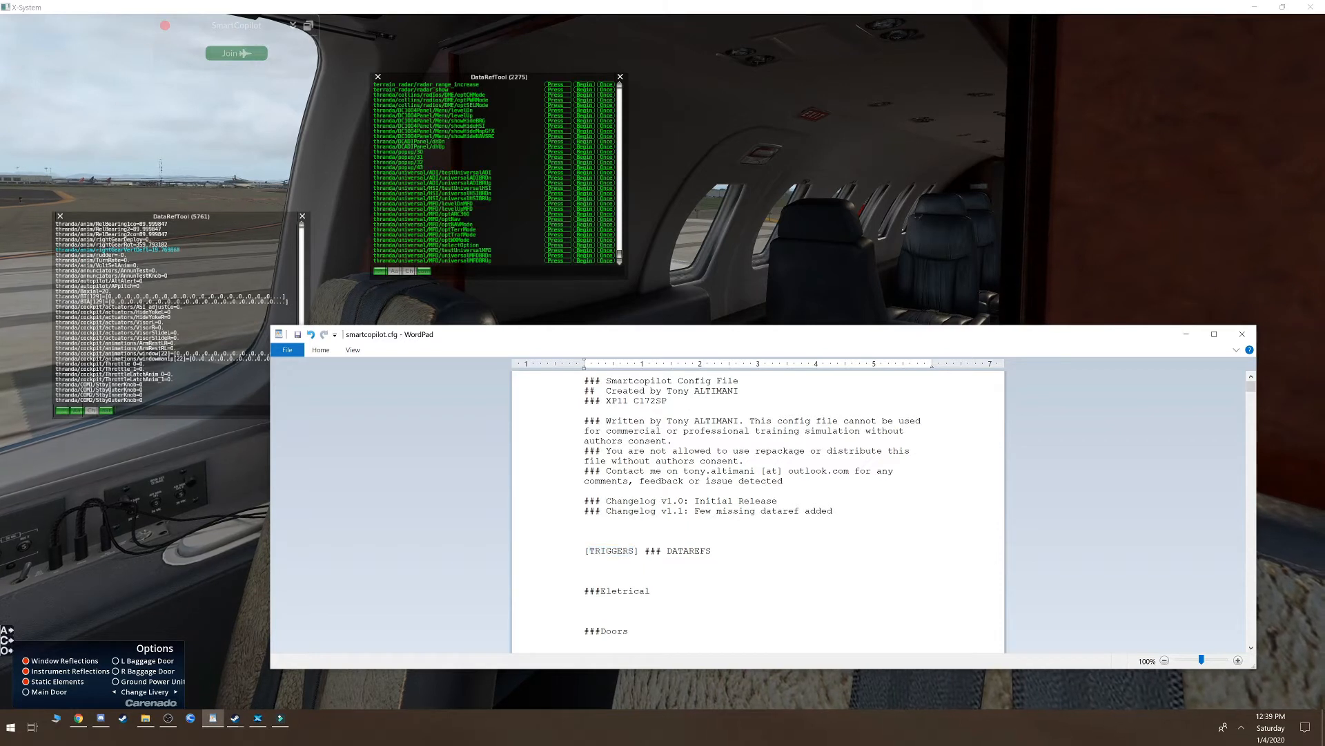
drag(644, 551, 725, 554)
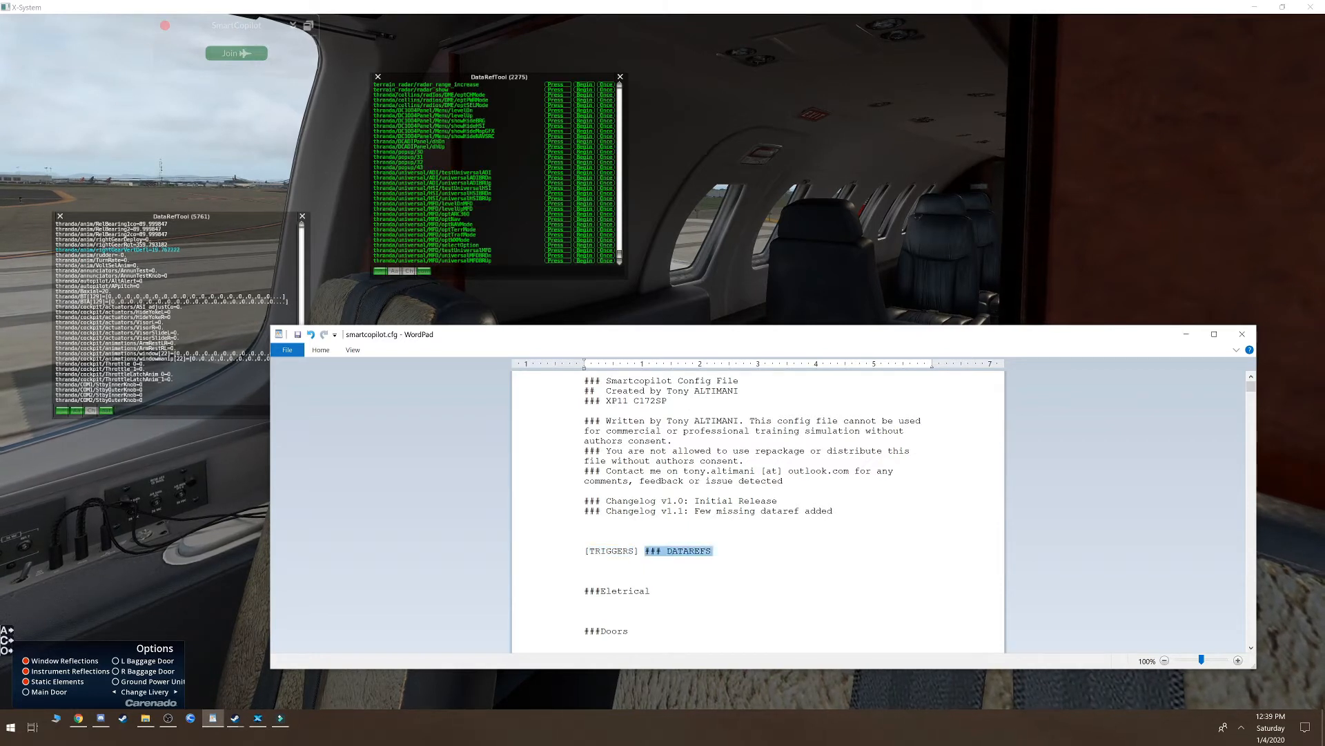
key(Right)
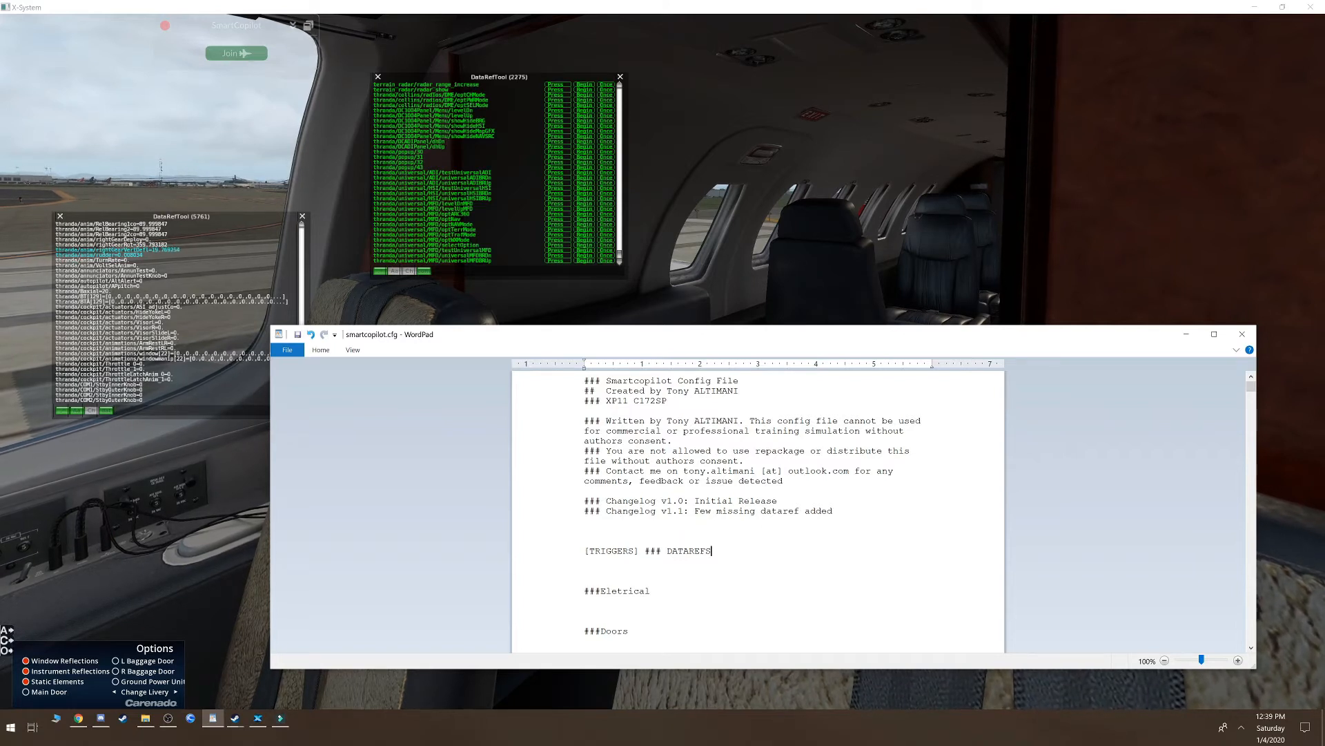
drag(645, 551, 585, 551)
click(651, 501)
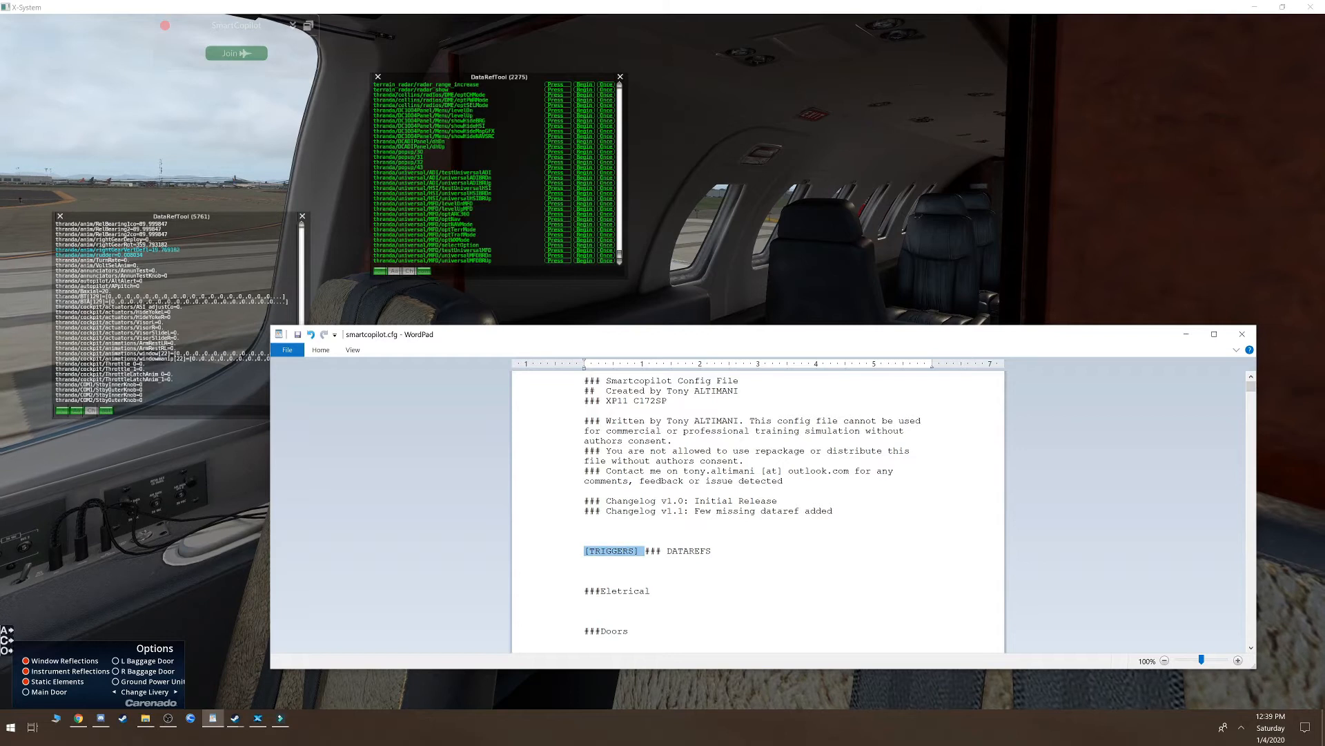
click(585, 561)
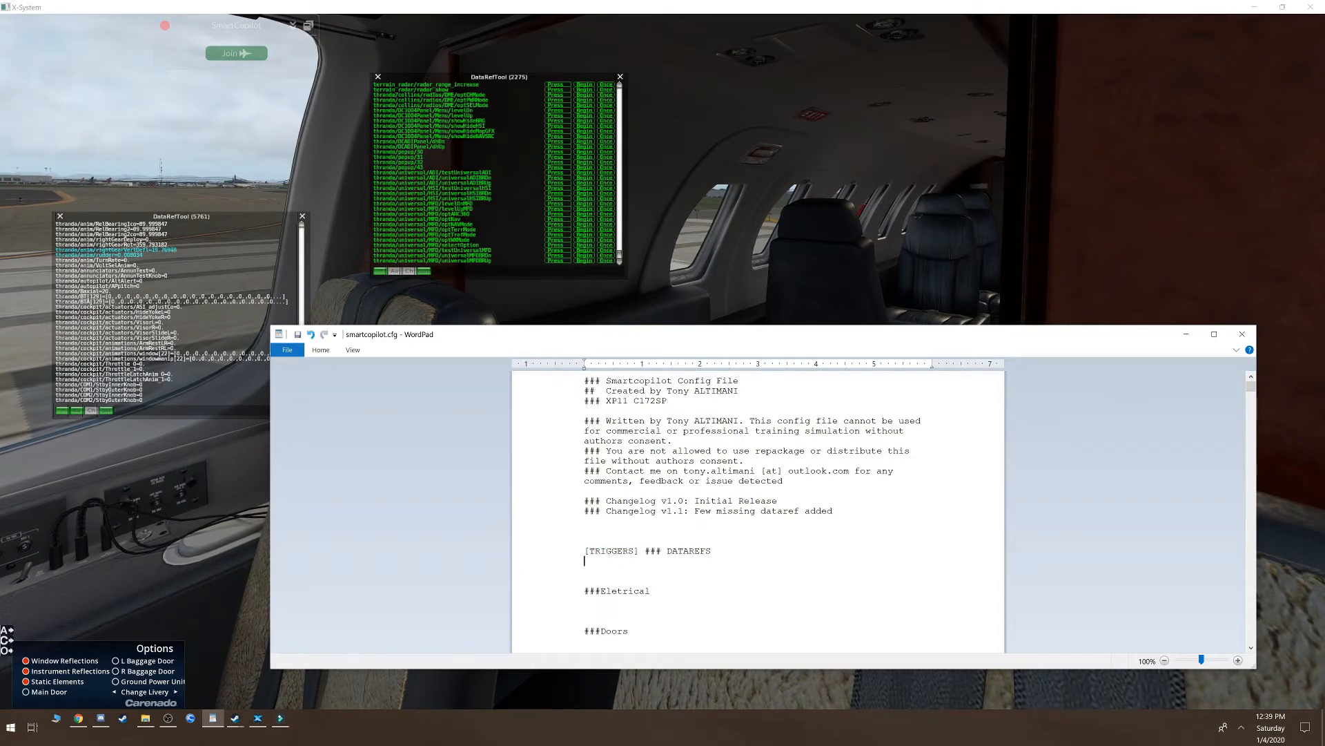
click(640, 551)
drag(713, 550, 651, 550)
Examine the ###Eletrical and ###Doors subheadings, leaving the text cursor at the end of ###Eletrical
key(Down)
scroll(758, 511, down, 1)
double_click(646, 553)
click(586, 580)
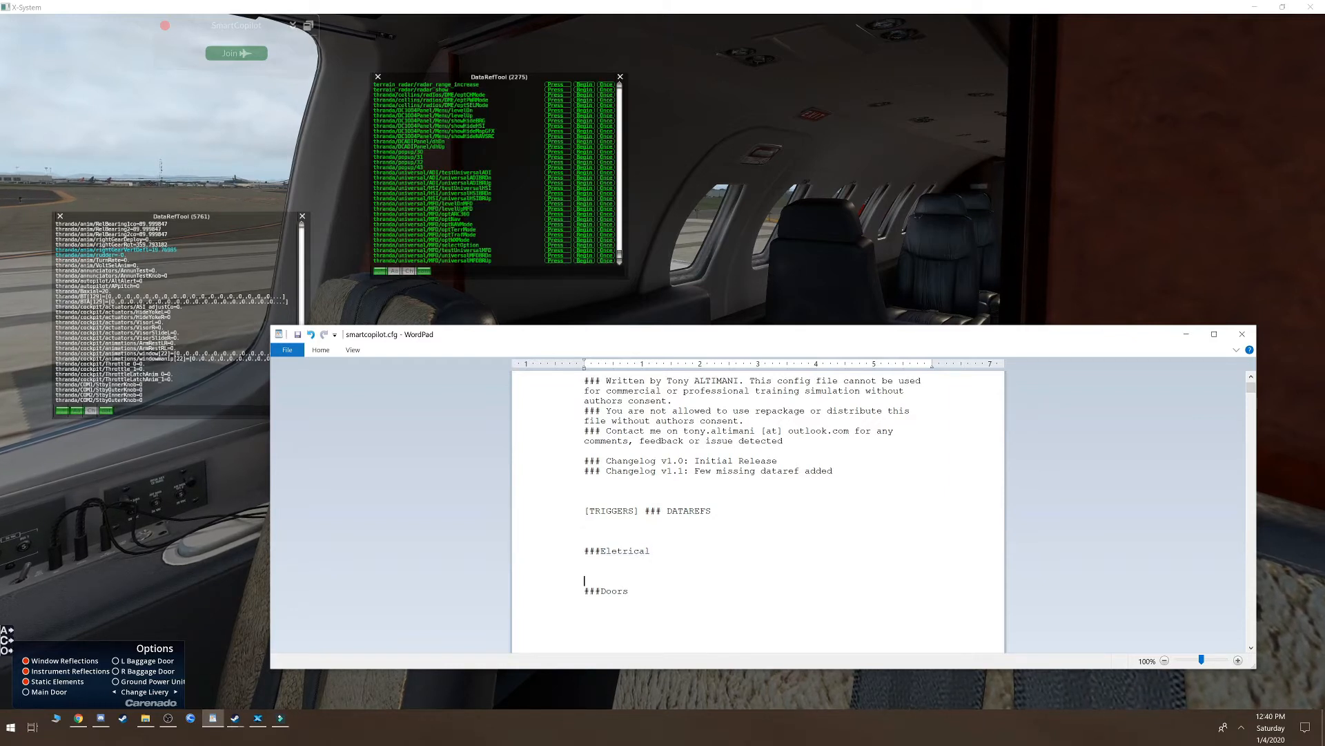
click(650, 550)
click(629, 591)
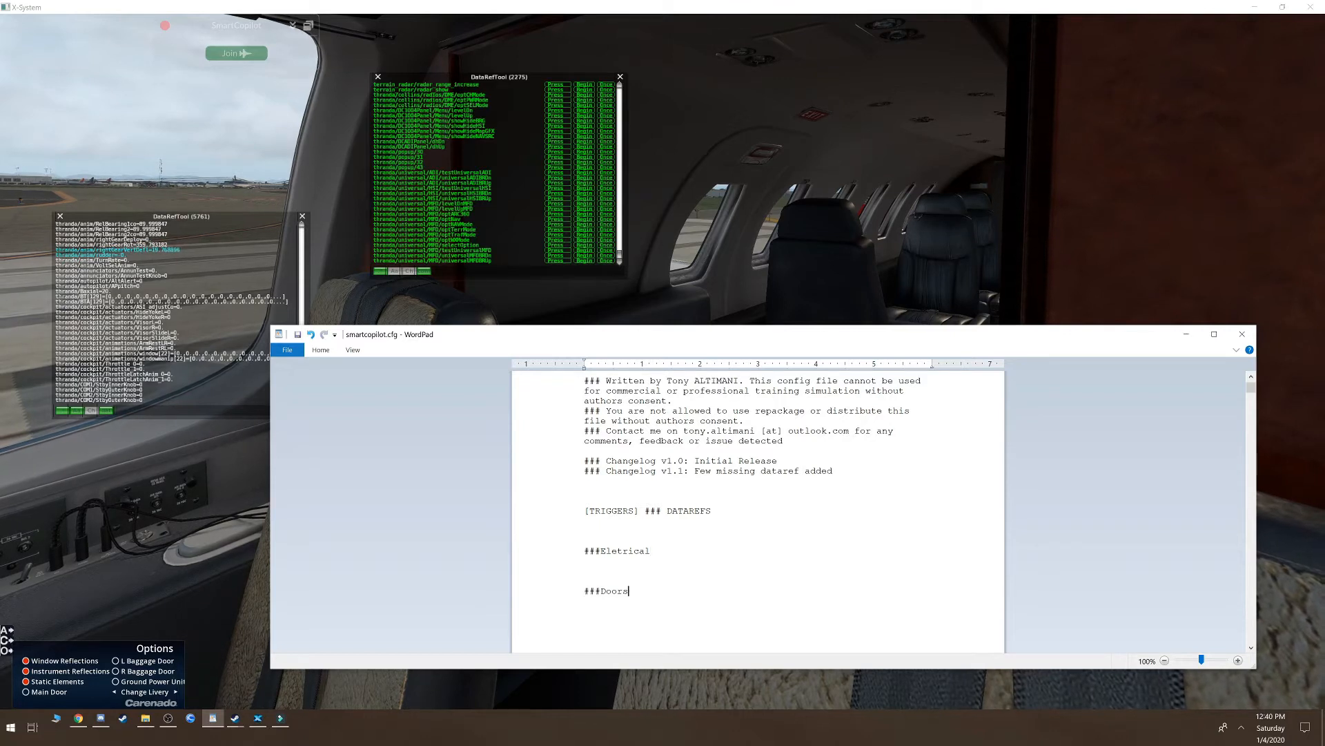
click(585, 541)
click(651, 551)
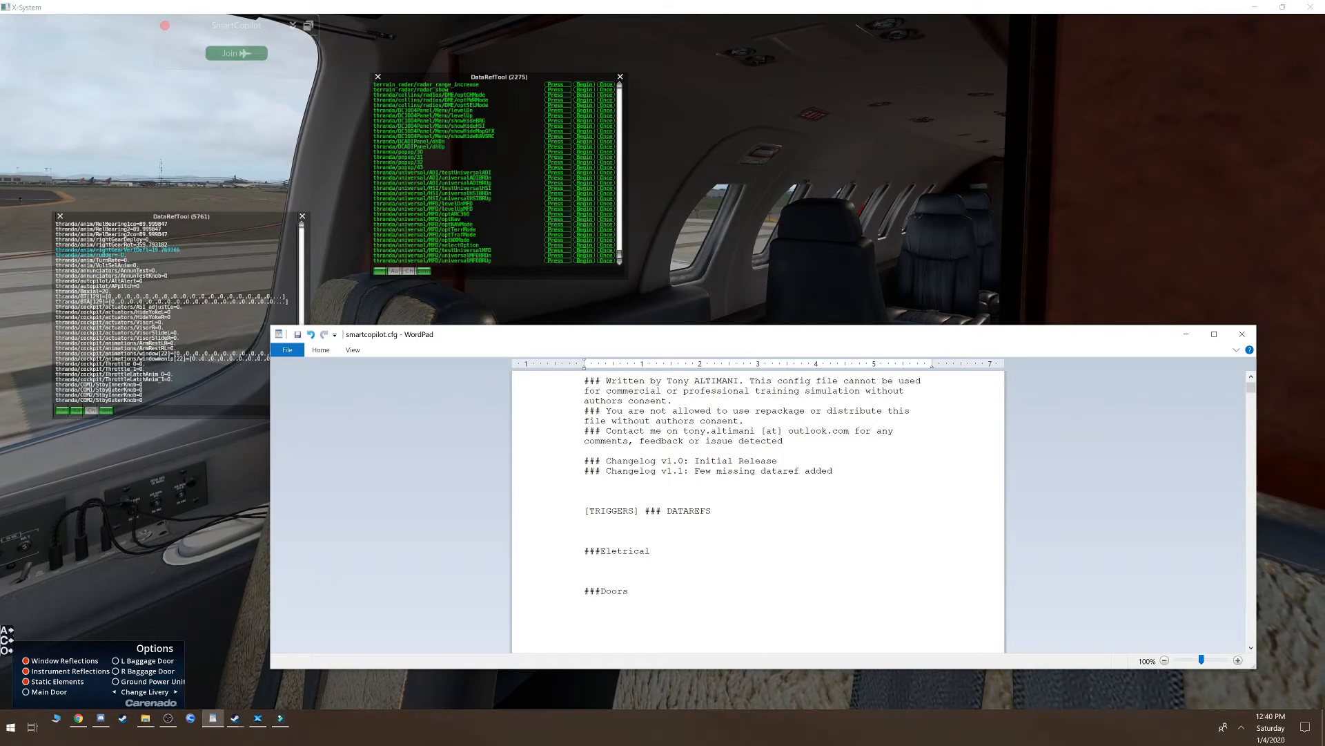
Switch to X-Plane and frame the DC power switches on the pilot's panel in the cockpit view
click(223, 217)
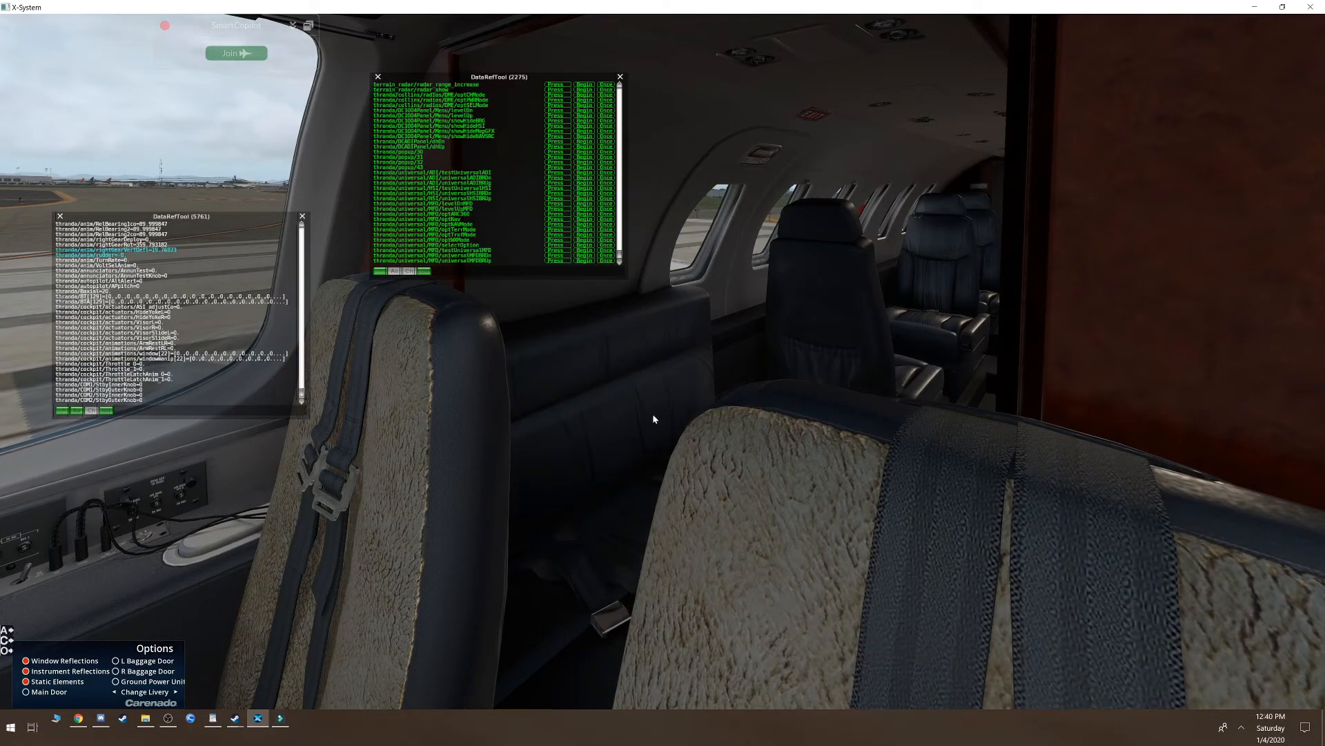
key(w)
scroll(647, 447, up, 5)
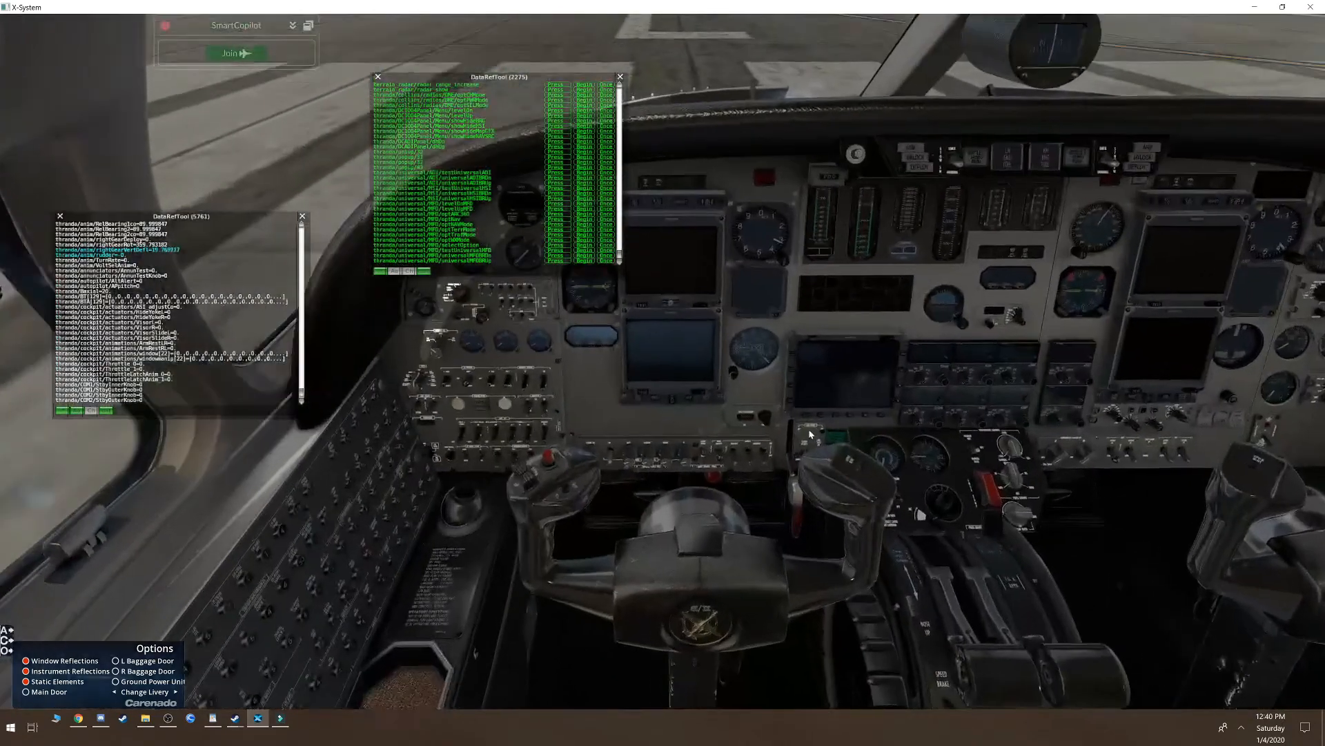
drag(813, 435, 741, 439)
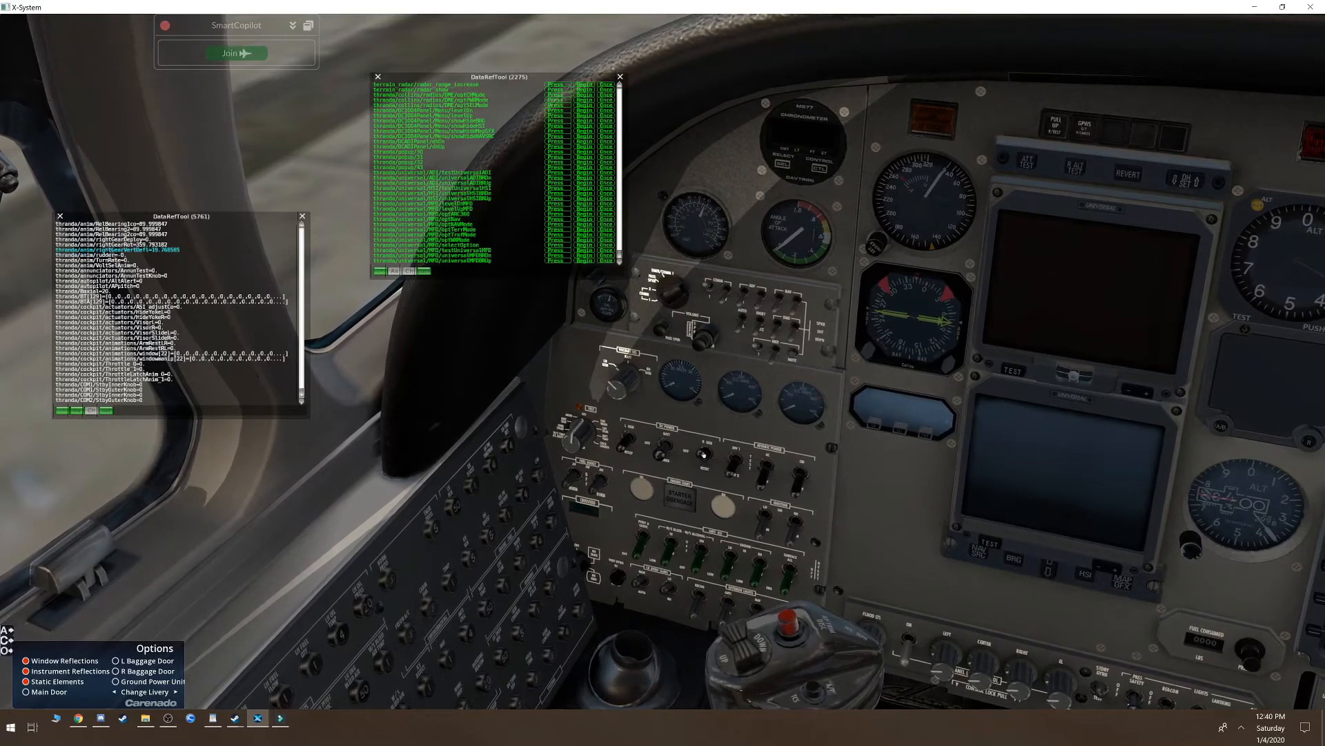
scroll(692, 421, up, 4)
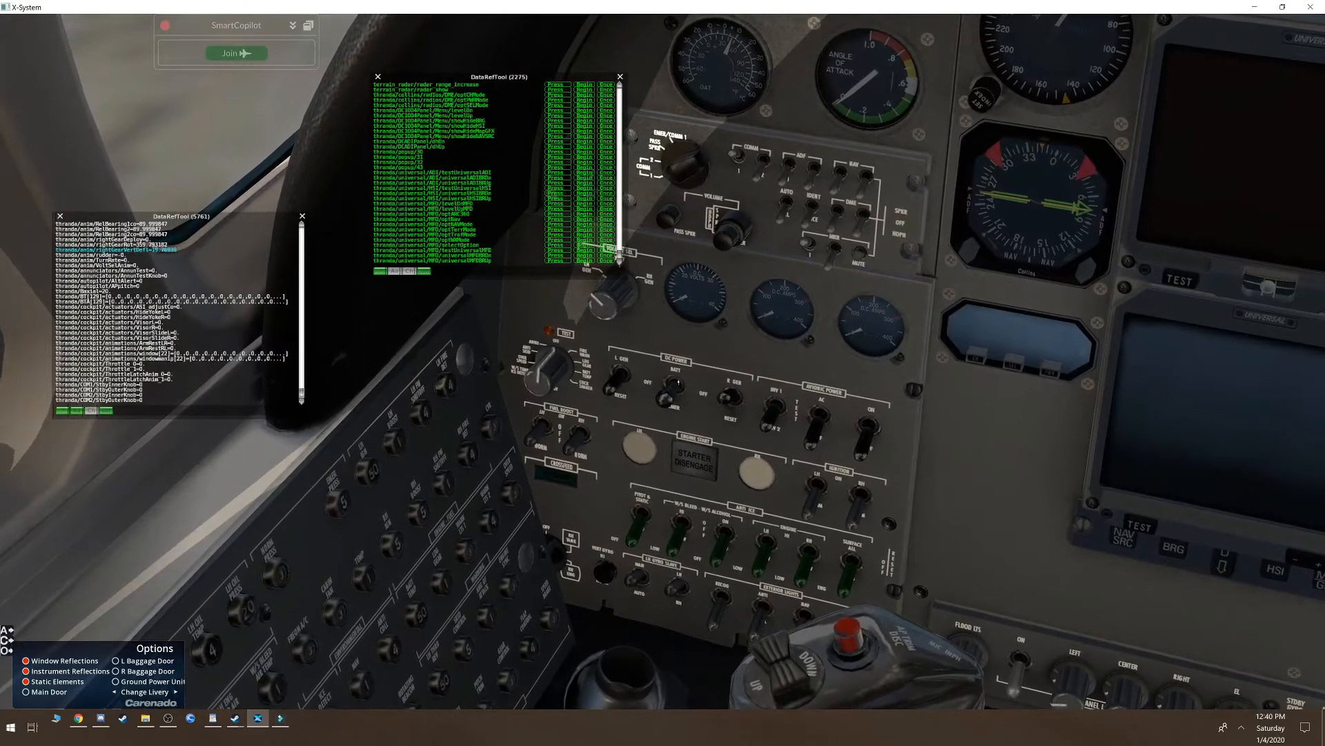
click(731, 401)
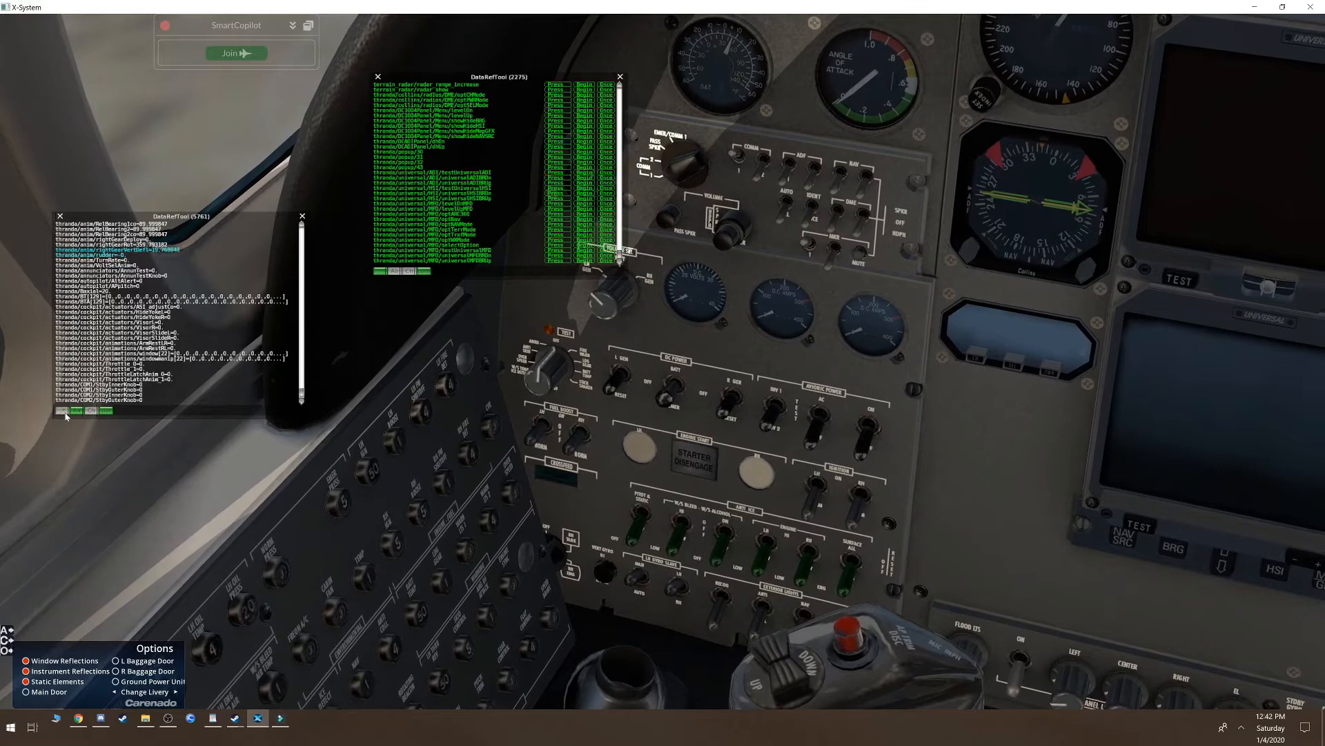
Filter the DataRefTool dataref list by "batt"
click(107, 412)
click(107, 411)
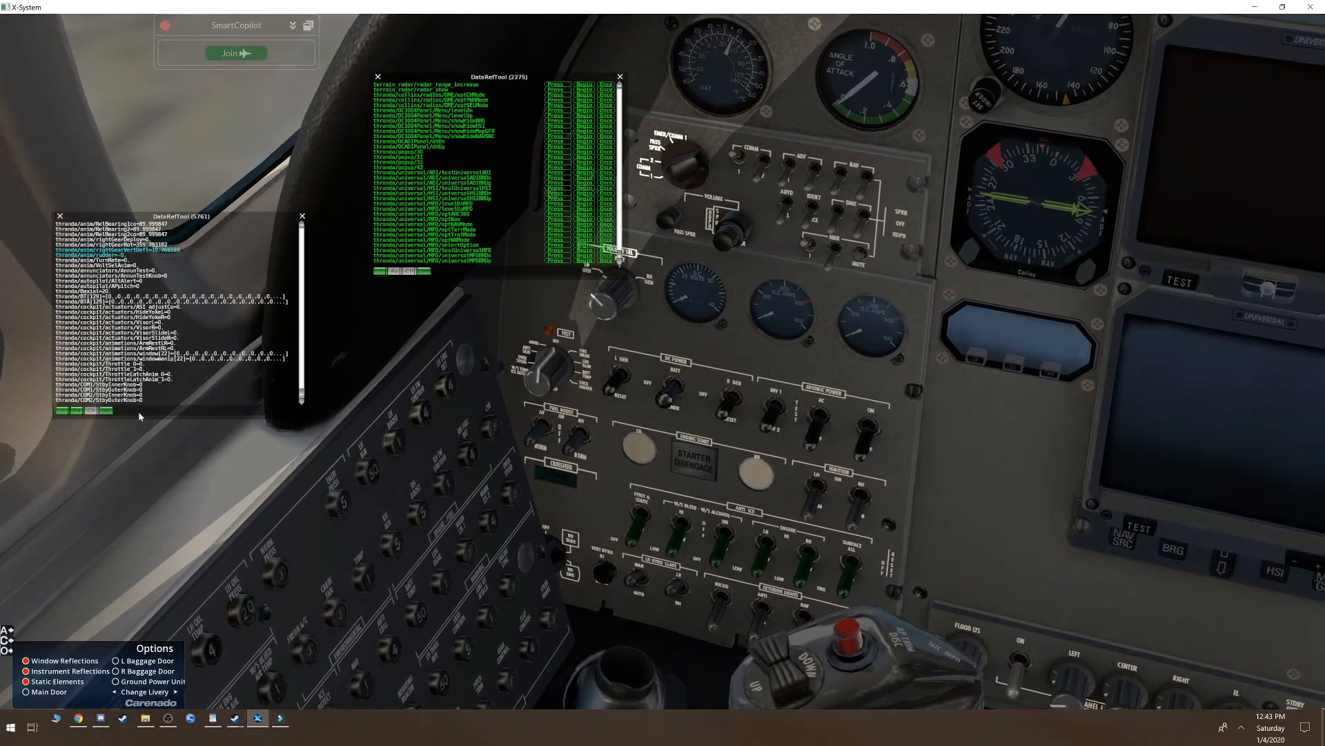
text(b)
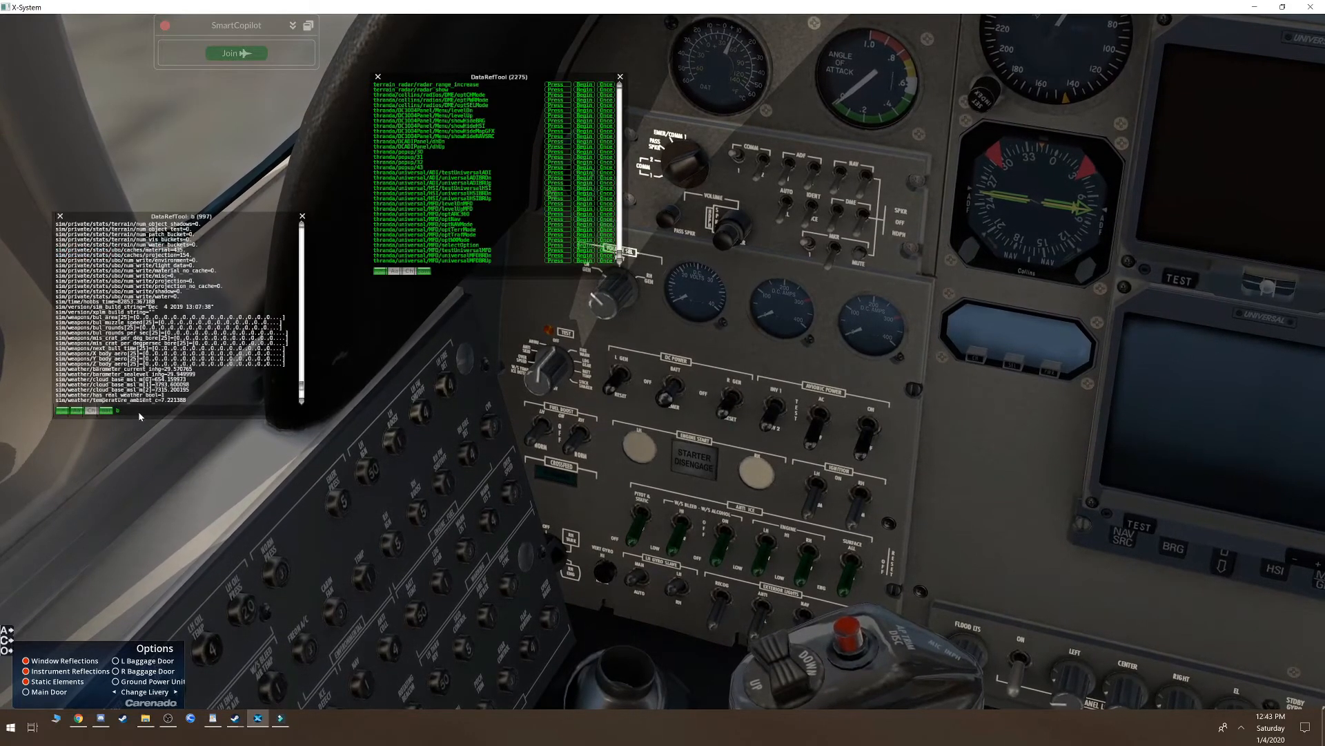
text(att)
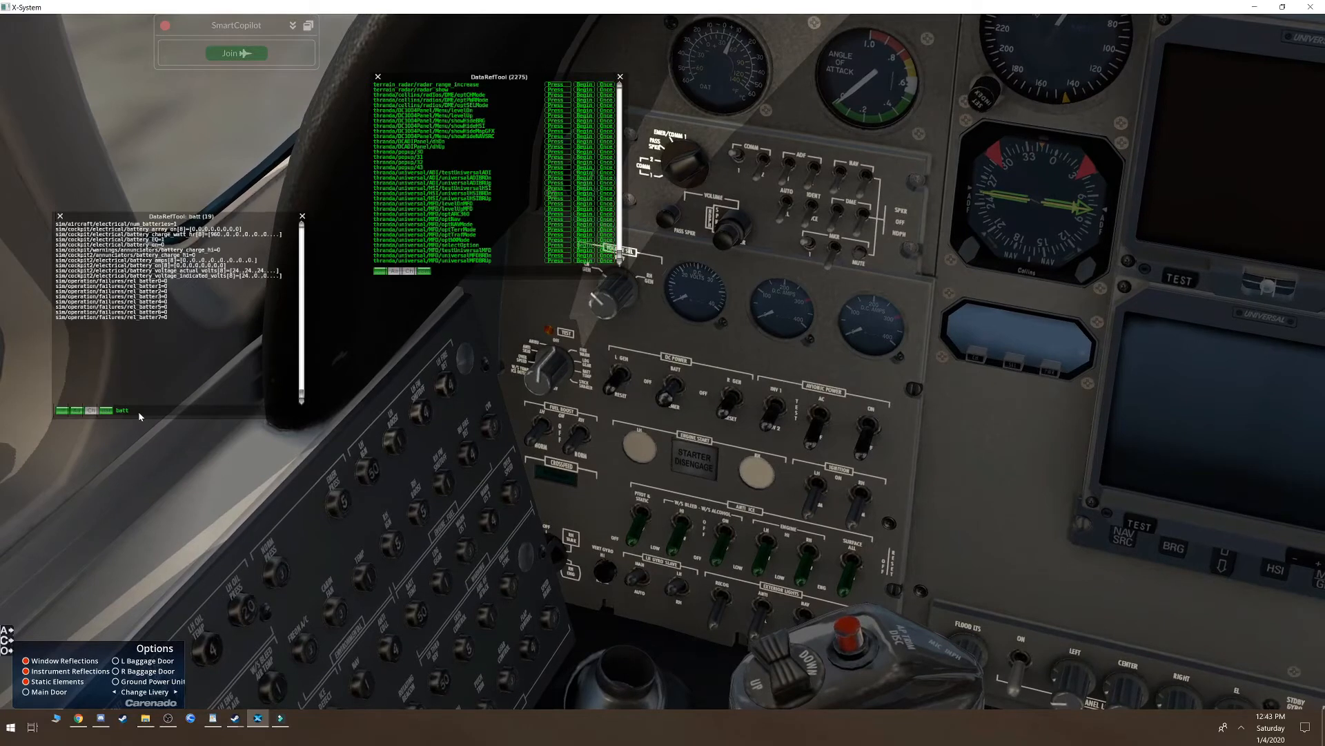
key(BackSpace)
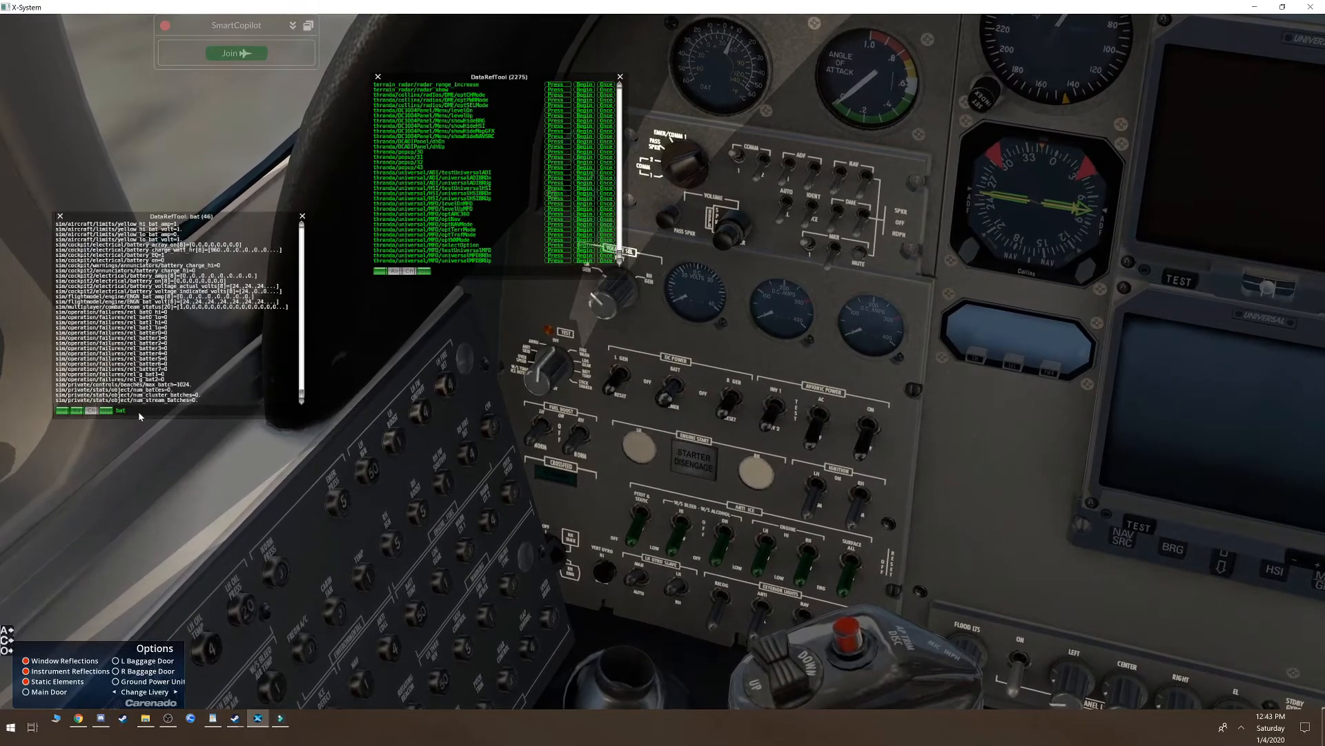
text(t)
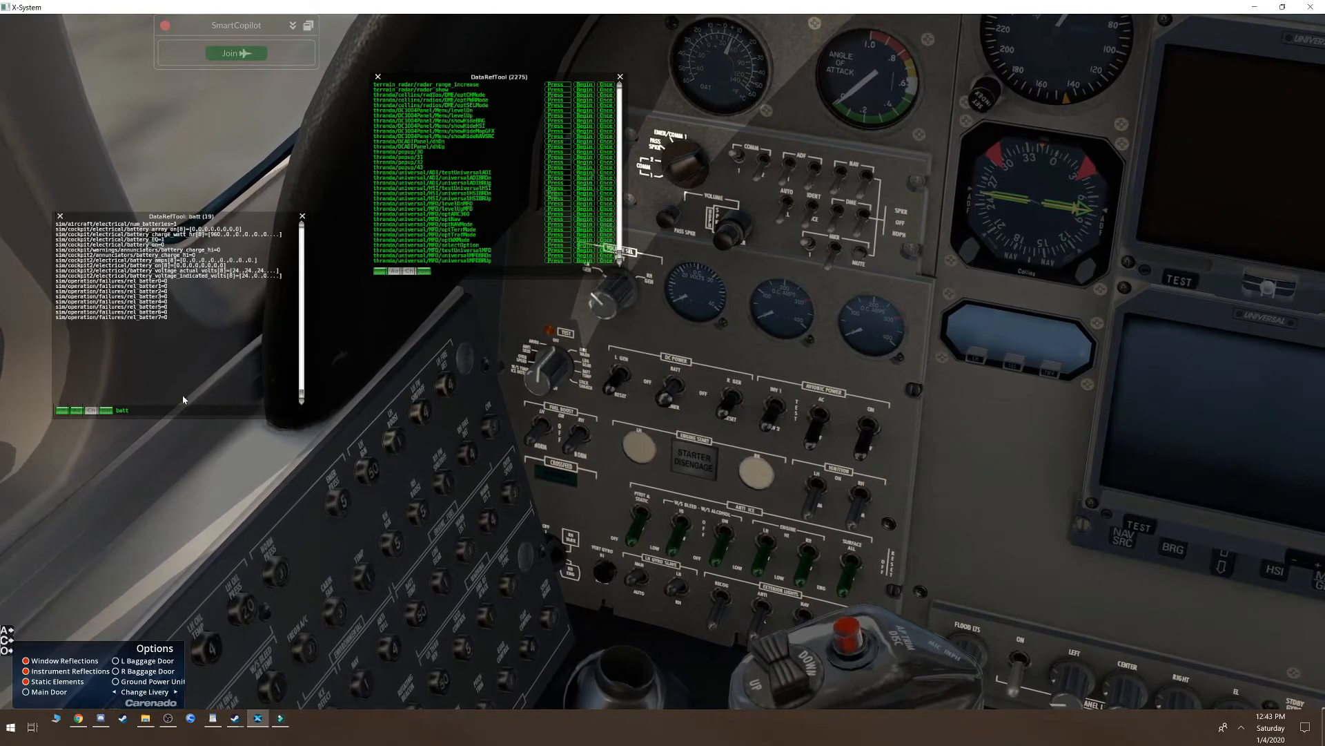
Turn the BATT switch on and off again to see which of the filtered battery datarefs respond
click(384, 256)
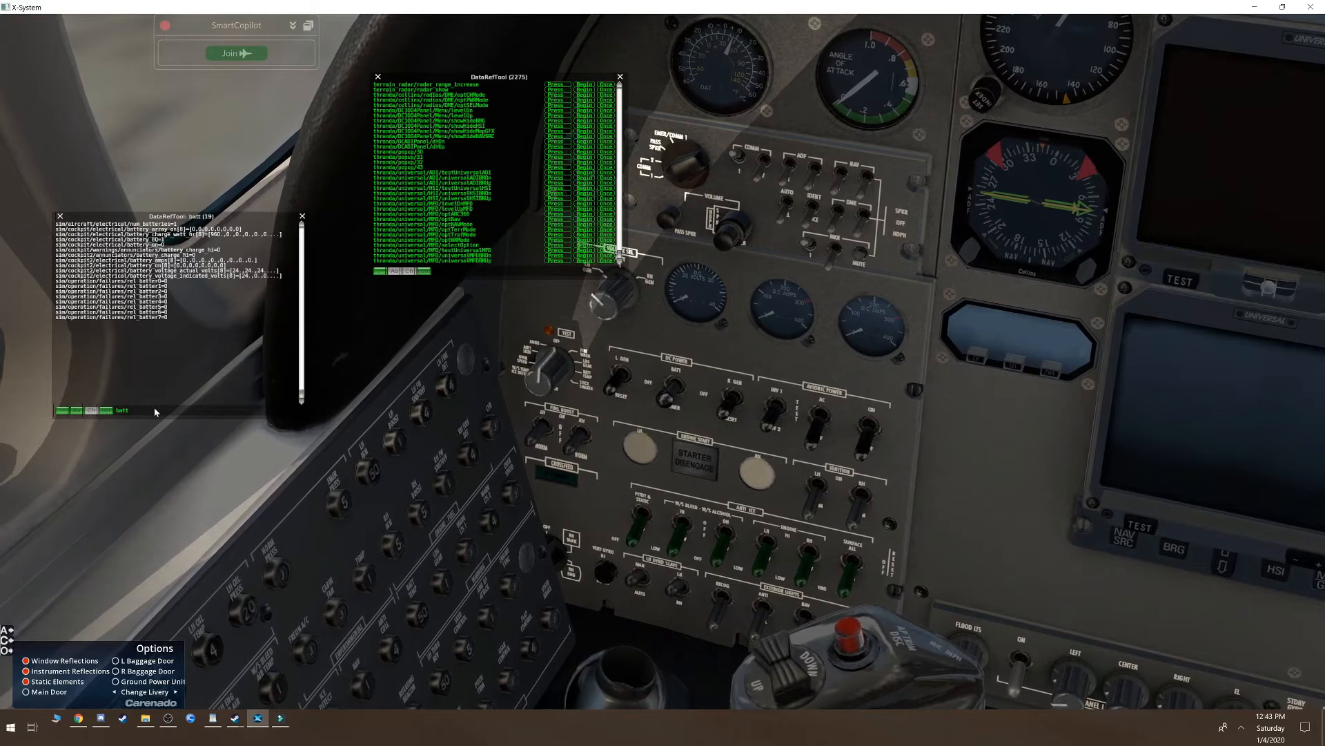
click(58, 260)
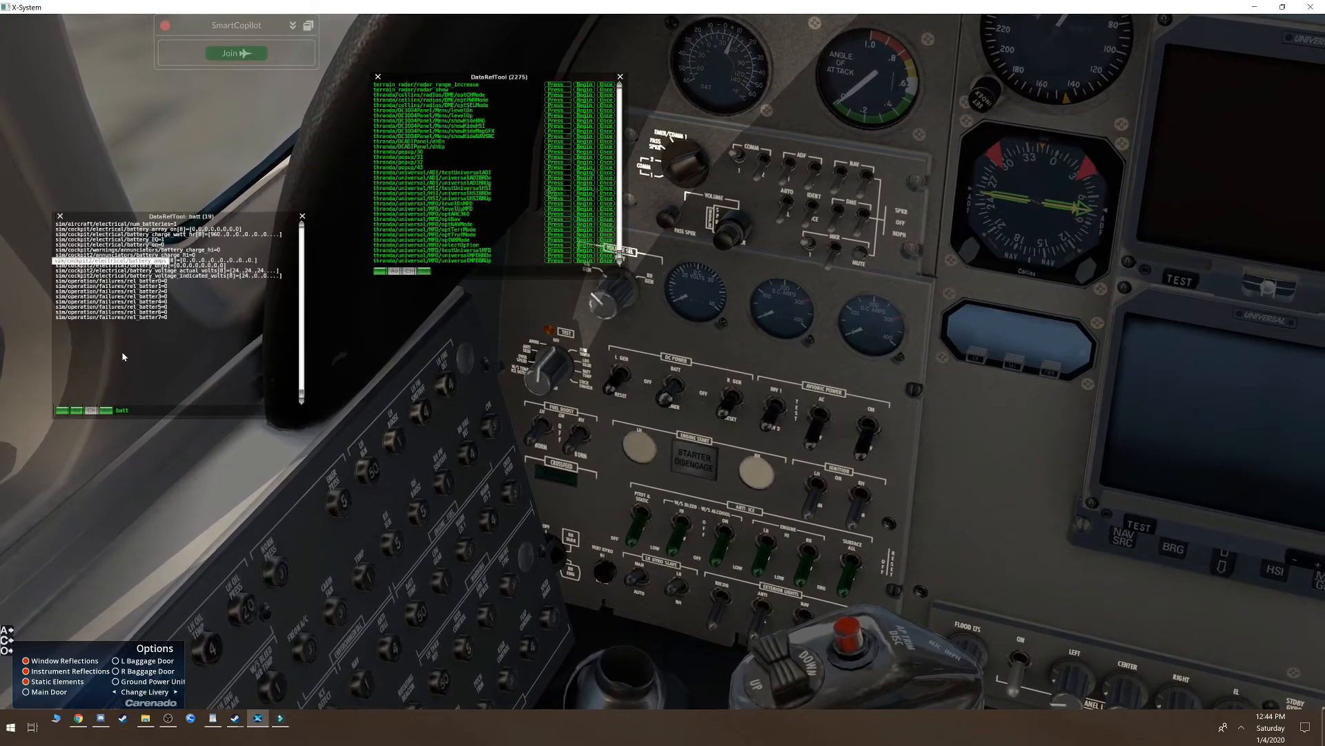
click(99, 358)
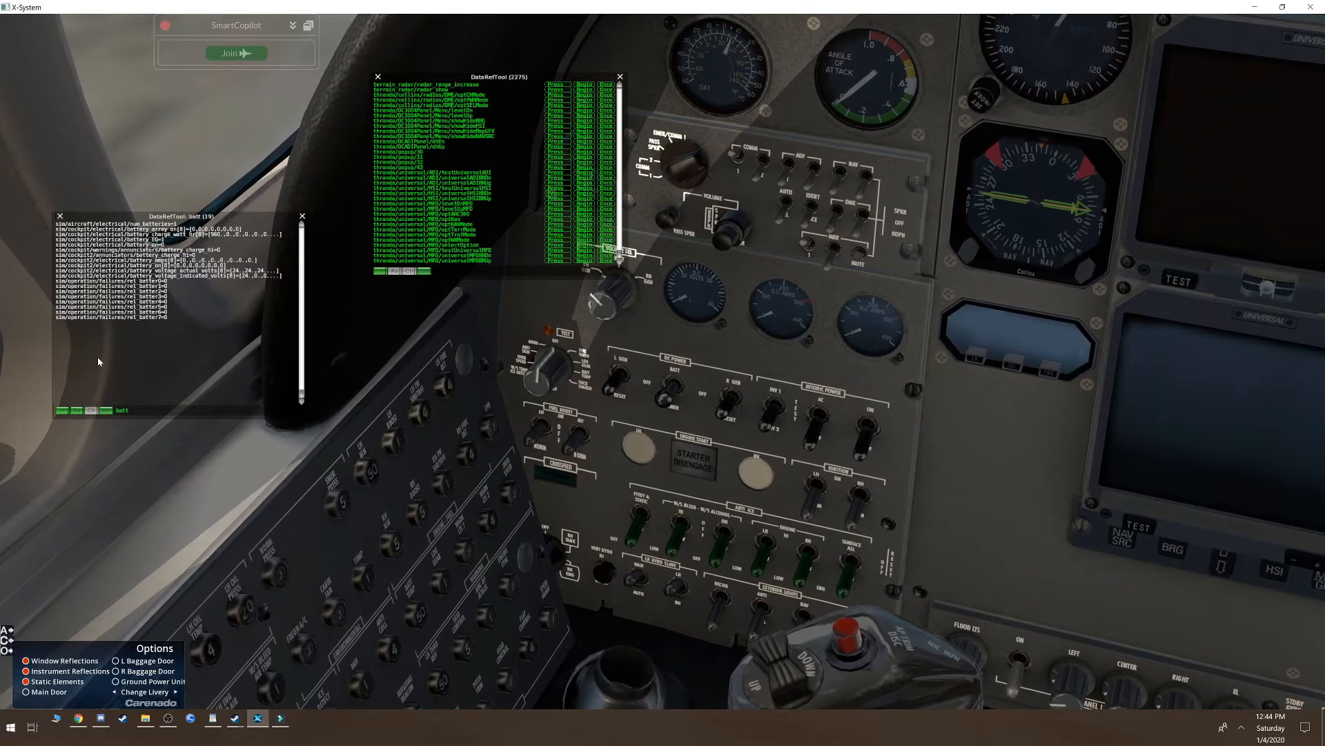
click(145, 411)
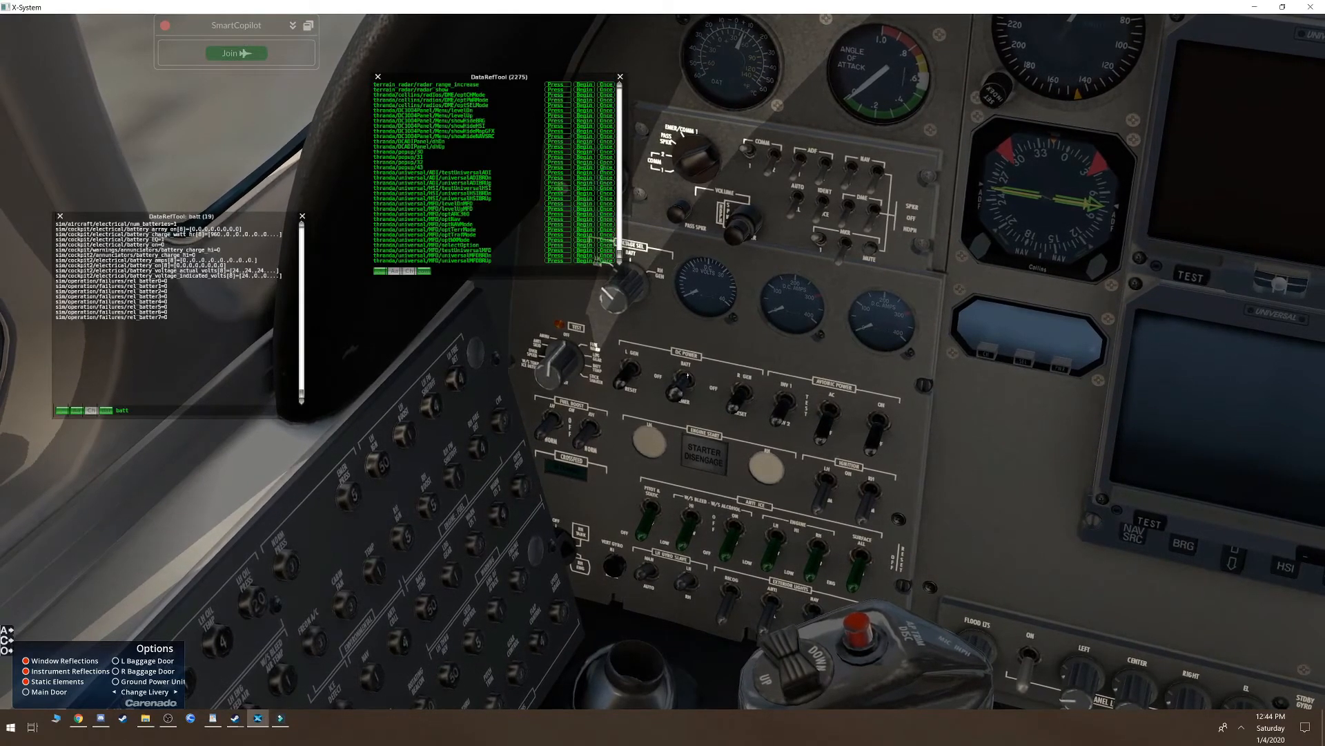
click(687, 376)
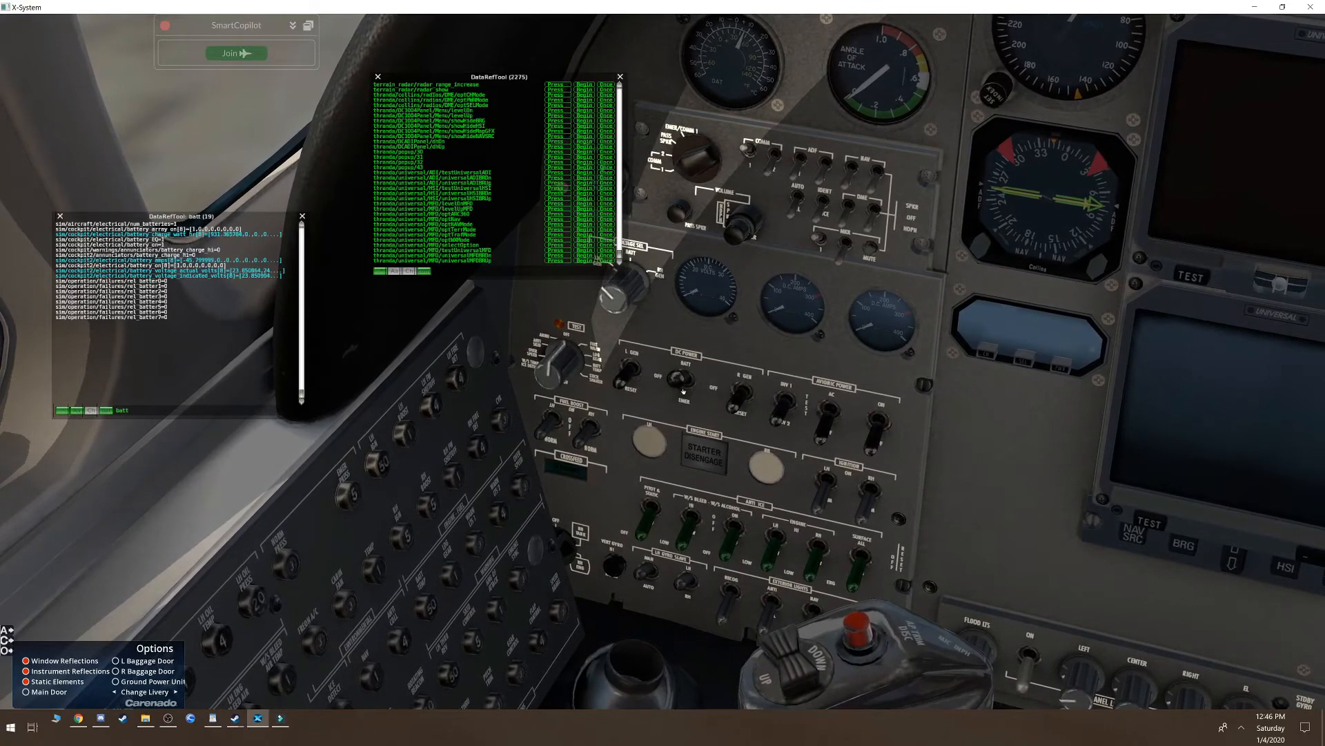
click(682, 395)
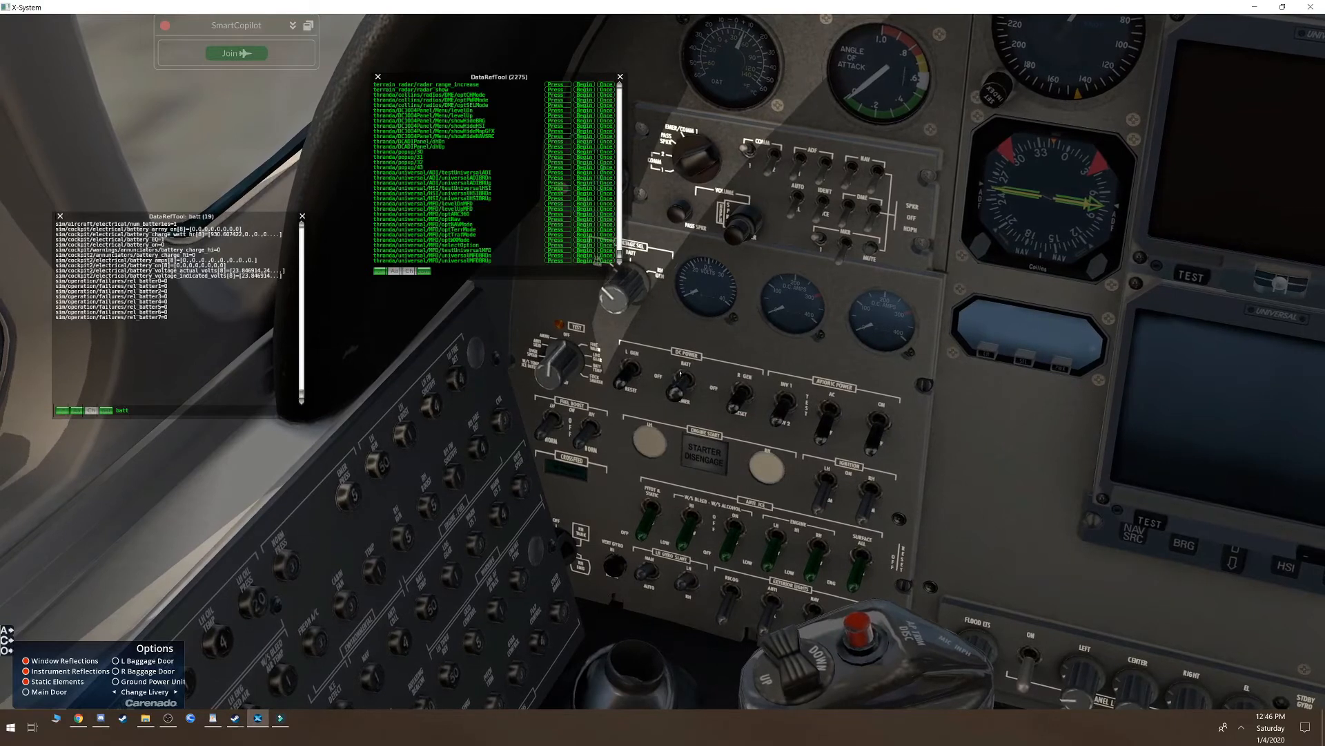
Check the battery_on dataref against the cockpit by selecting its row and turning the BATT switch on and off
click(139, 245)
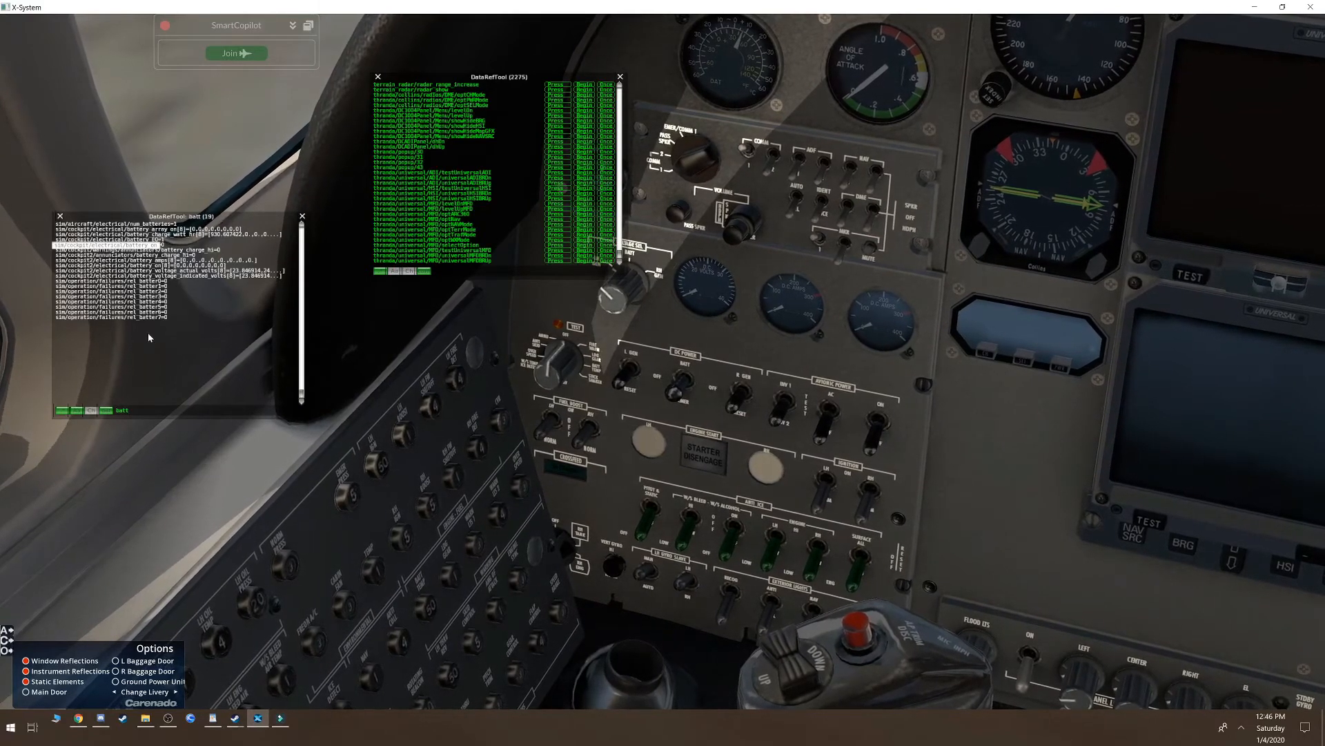
click(680, 380)
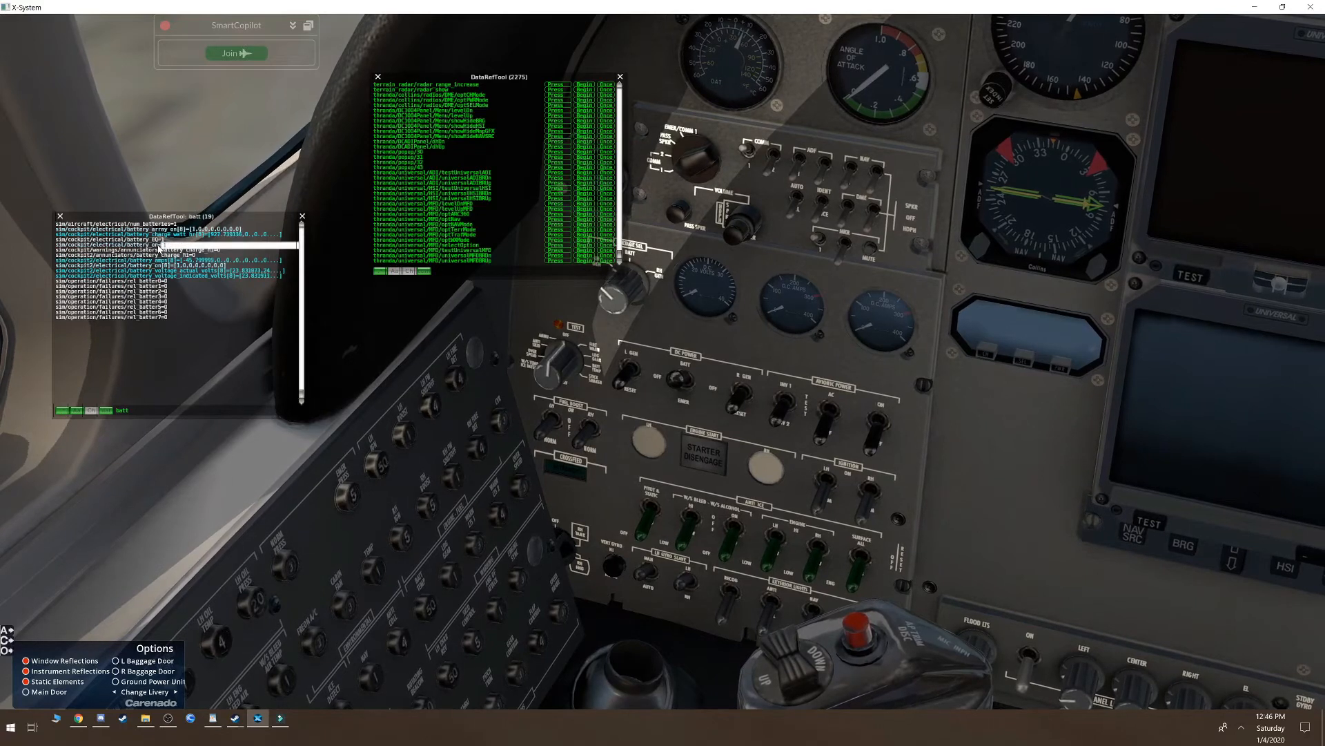
click(117, 245)
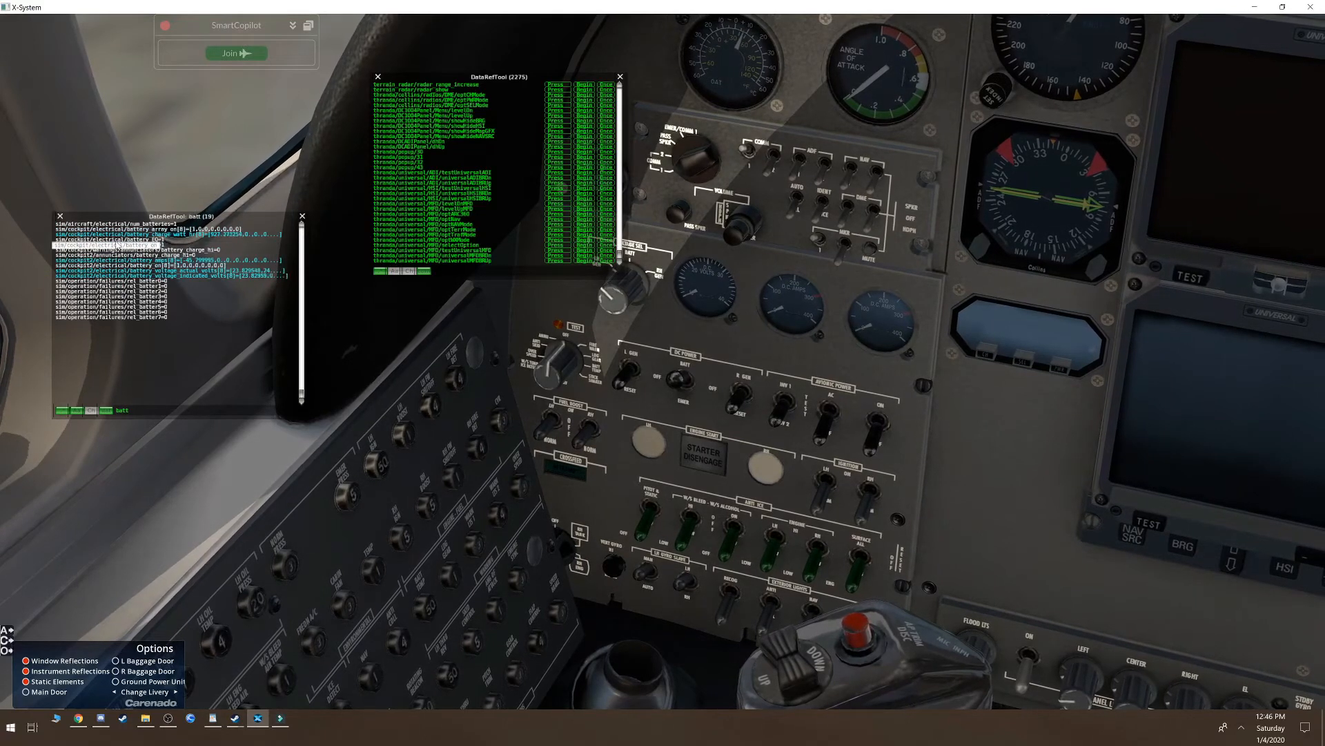
click(177, 372)
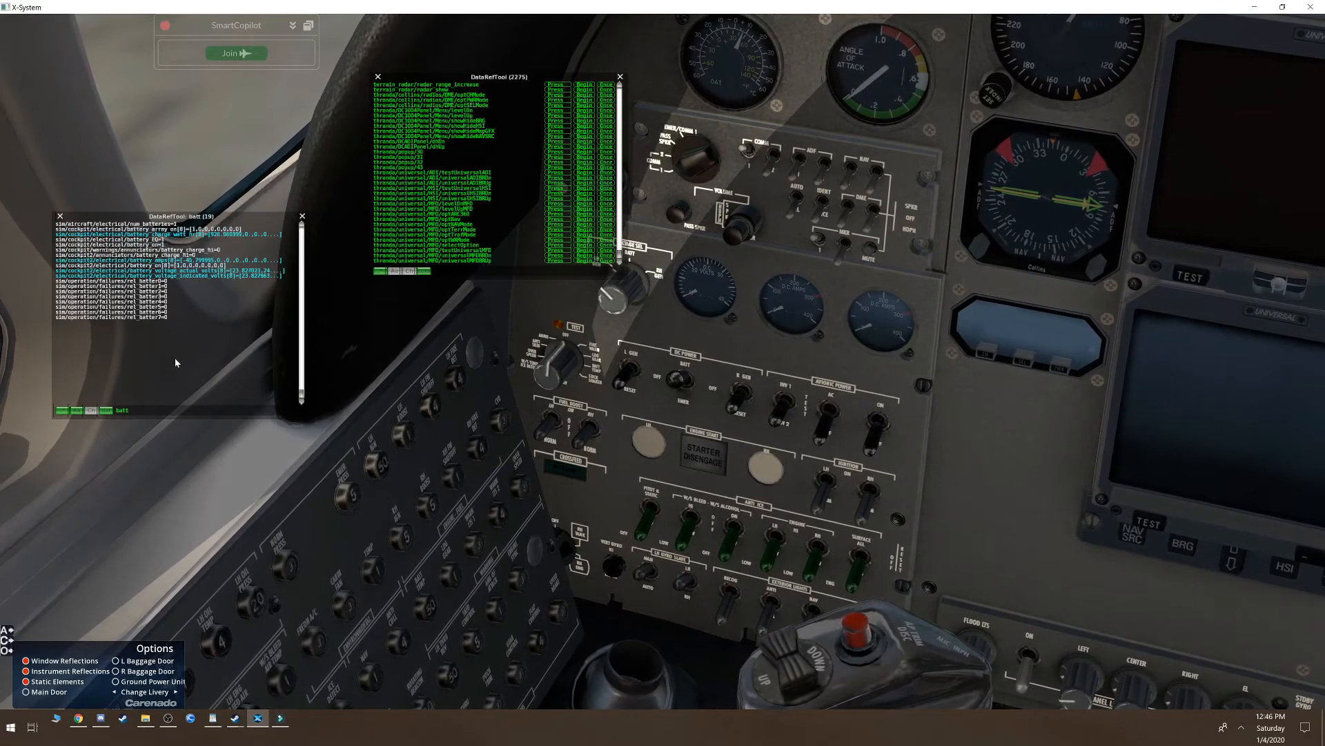
click(677, 383)
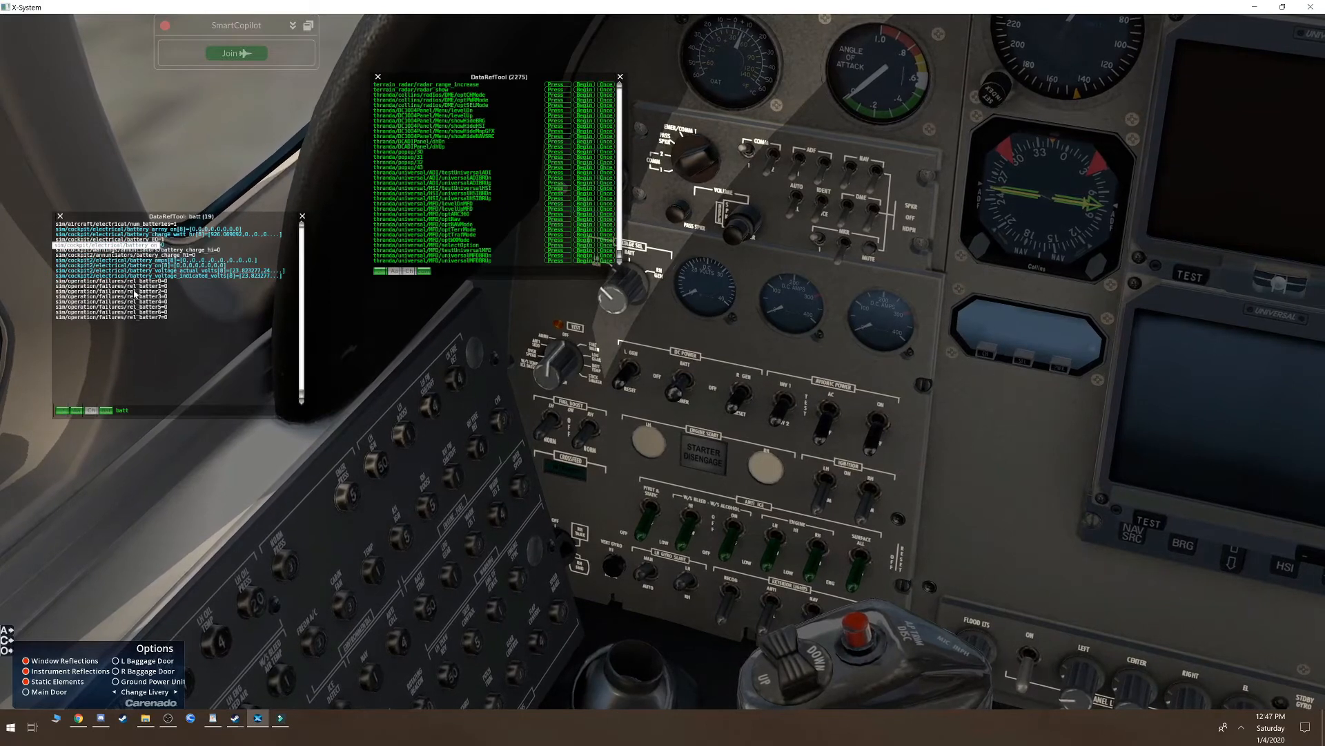
Copy the battery_on dataref and add "sim/cockpit/electrical/battery_on = 0" under ###Eletrical in smartcopilot.cfg in WordPad, followed by a new line
click(120, 246)
key(ctrl+c)
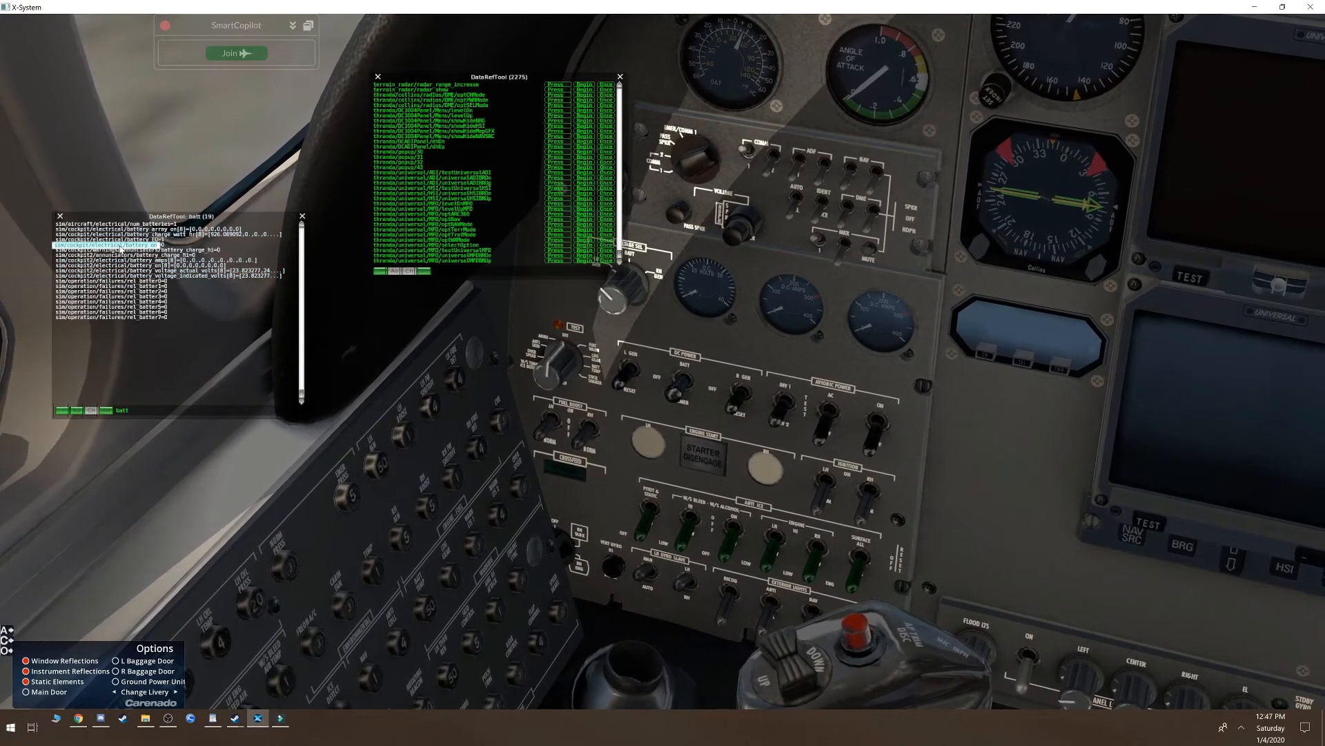
click(212, 718)
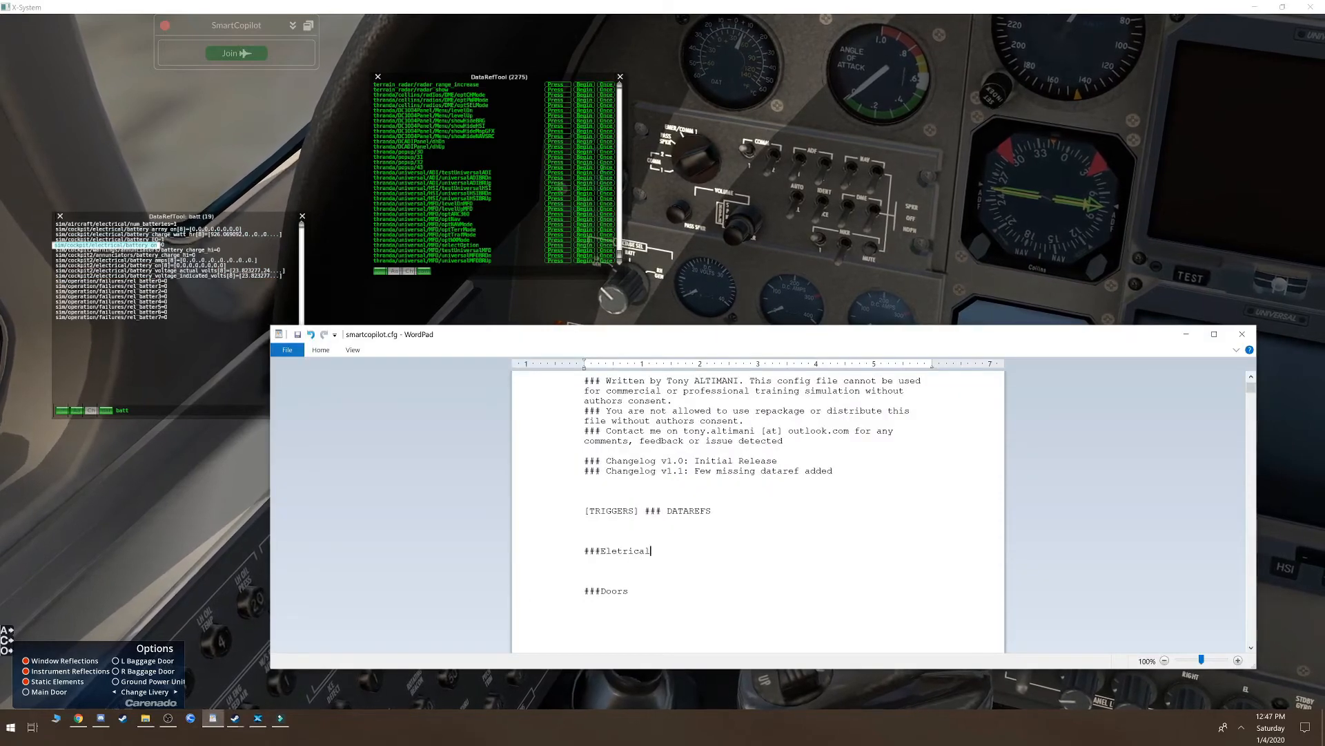
key(Return)
key(ctrl+v)
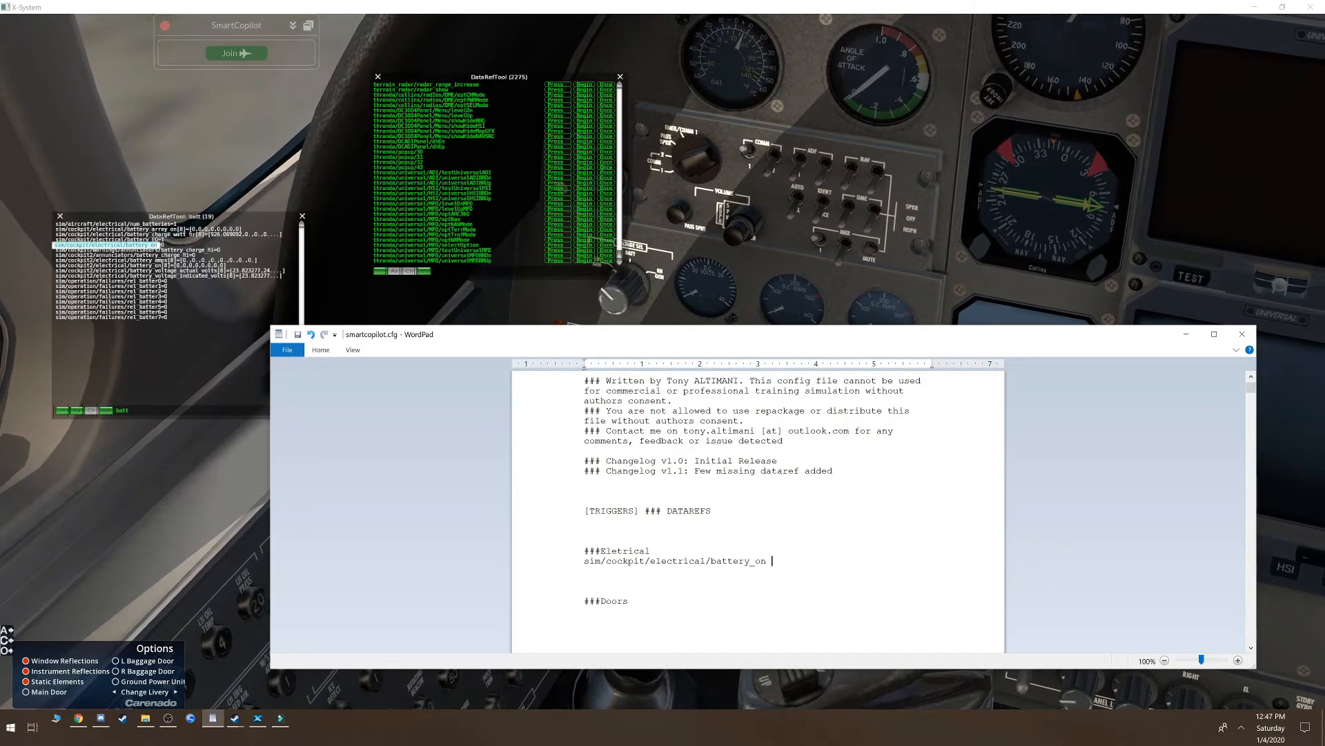
text(=)
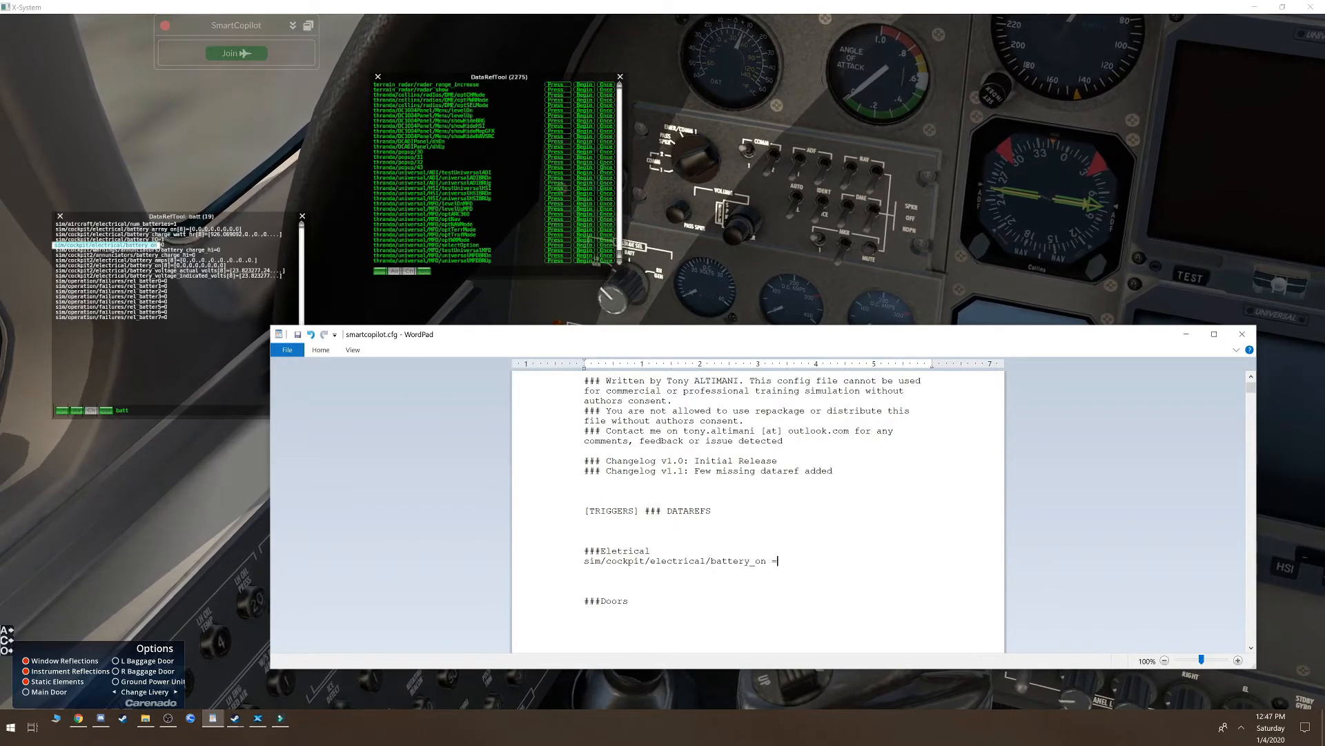
text( 0)
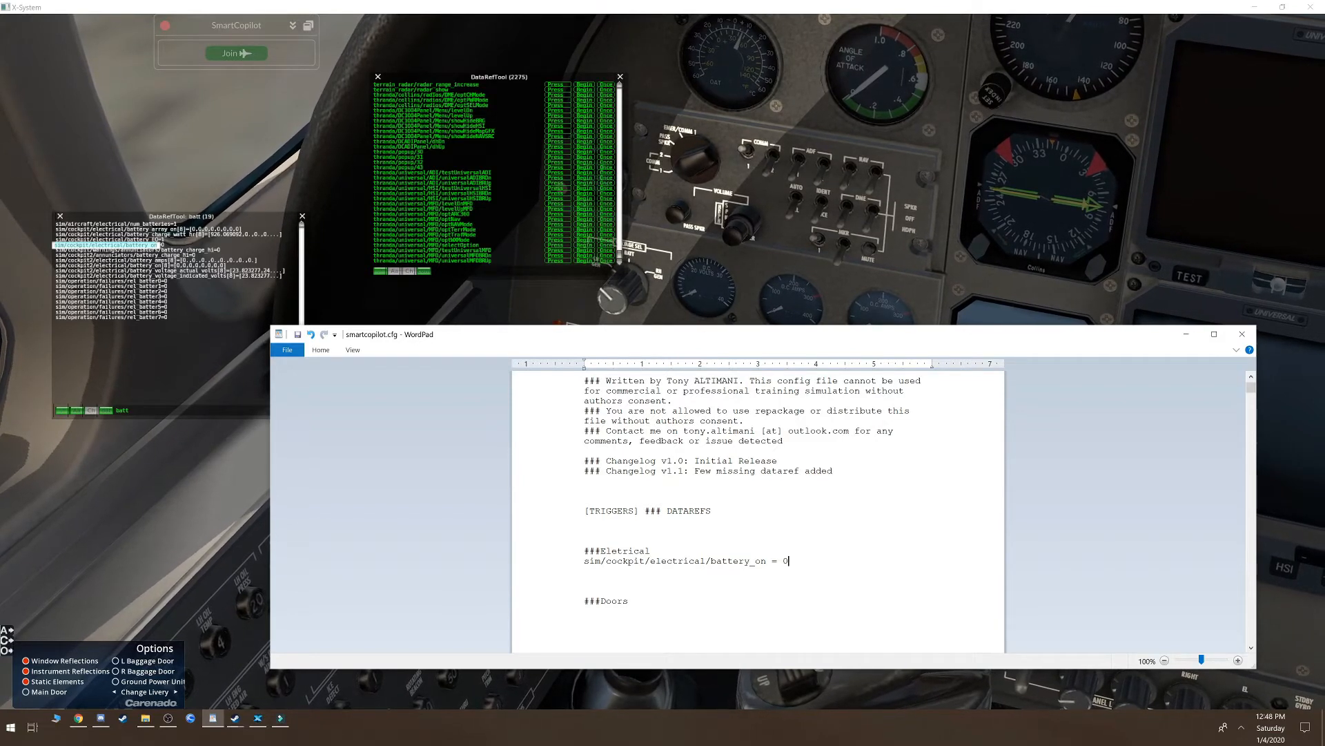
click(651, 551)
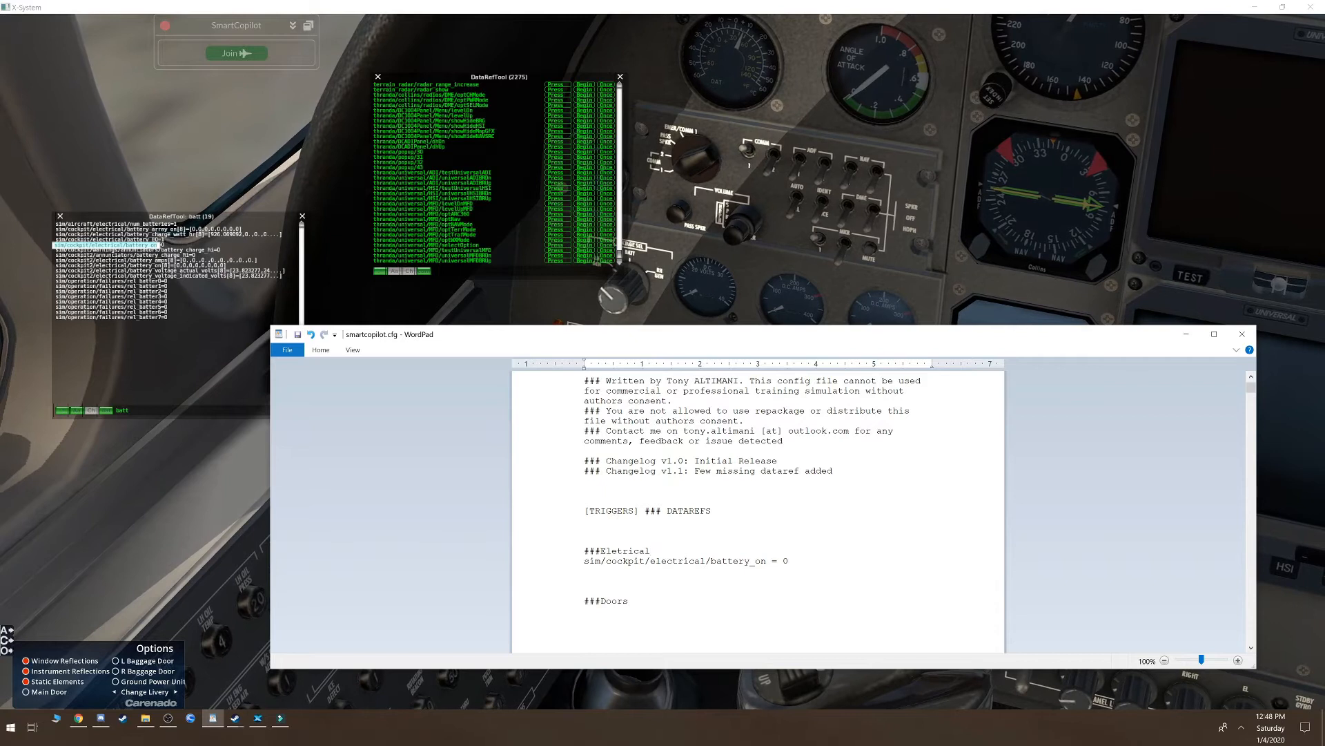
key(Return)
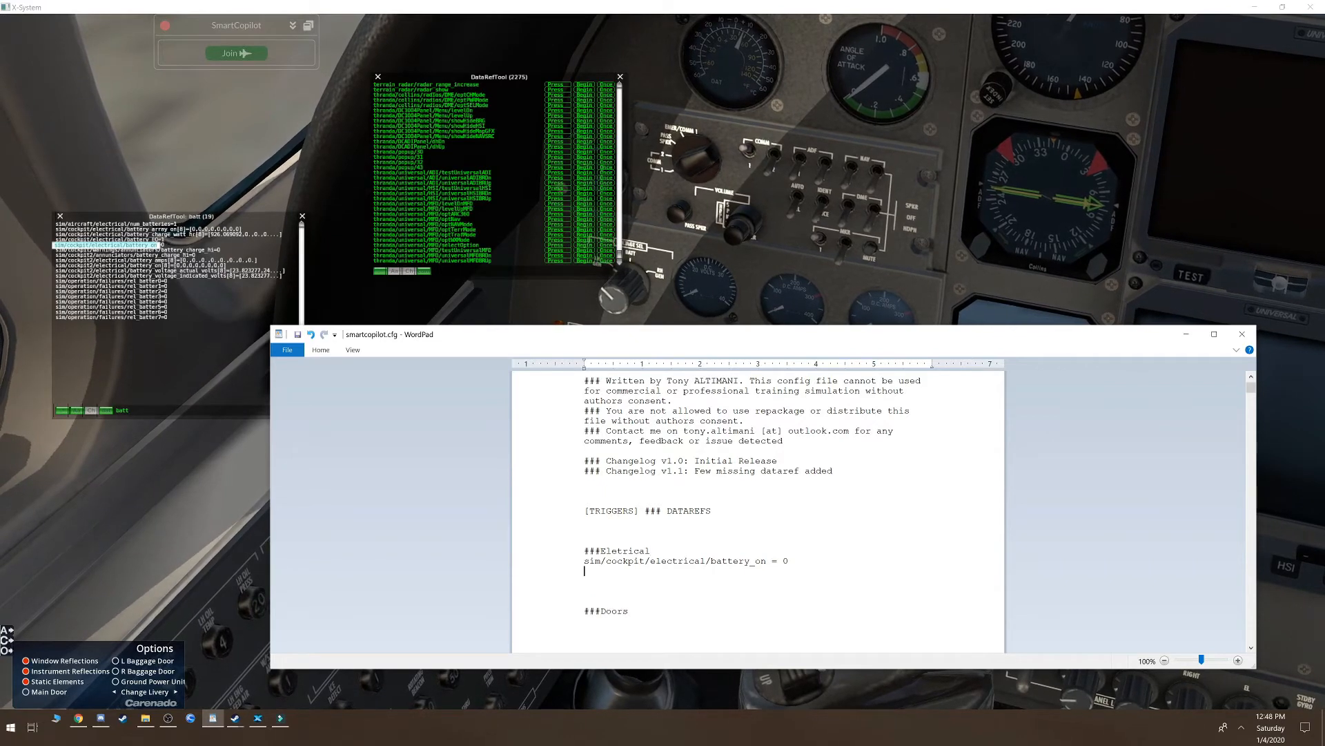
Back in X-Plane, filter the dataref list by "gpu" and turn on the Ground Power Unit to see which dataref responds
click(161, 410)
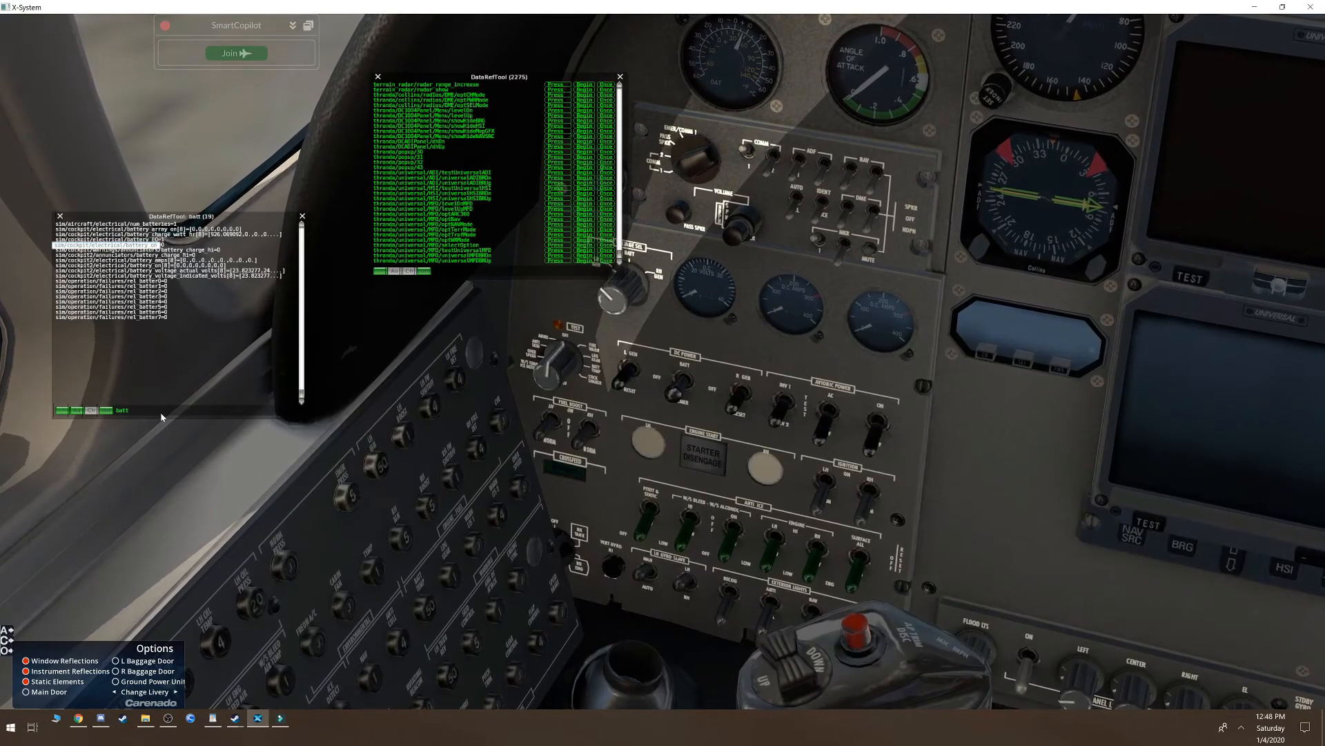
key(BackSpace)
key(BackSpace)
key(BackSpace)
key(BackSpace)
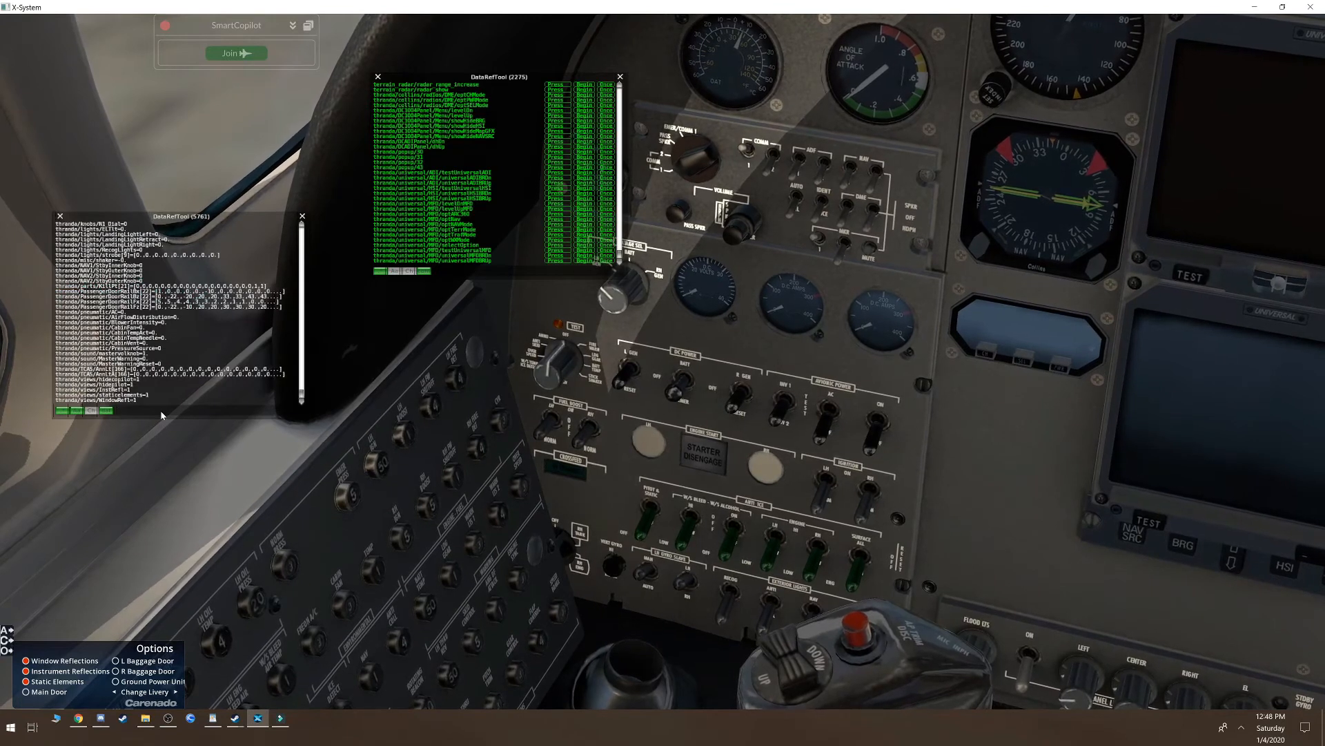
text(gpu)
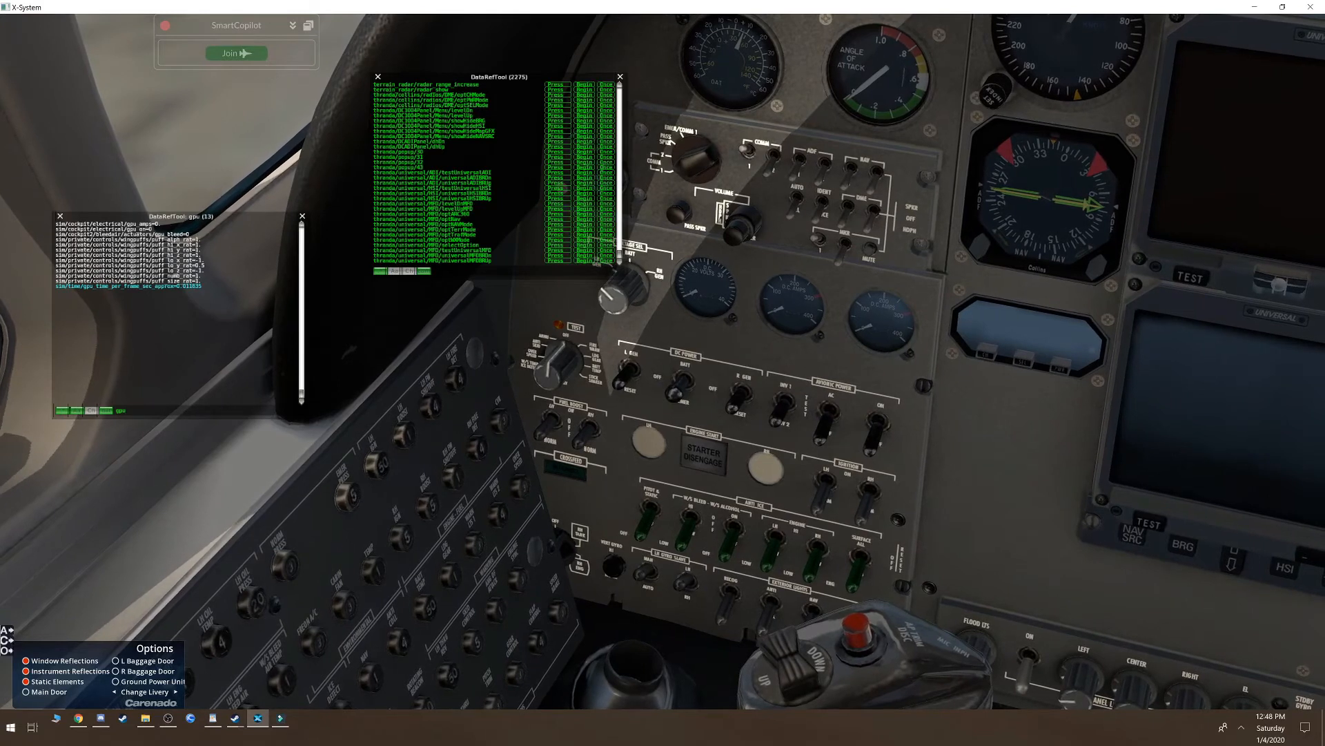
click(116, 682)
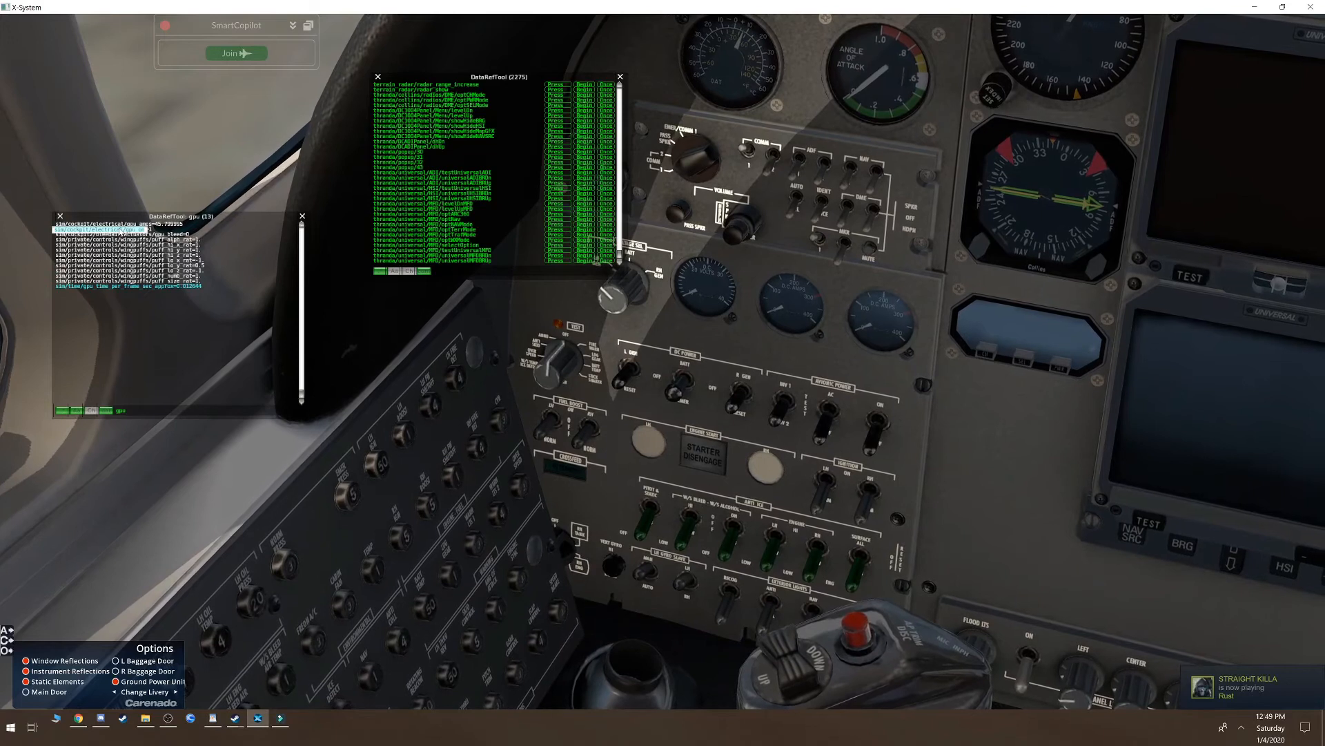
Add the line "sim/cockpit/electrical/gpu_on = 0" below the battery_on entry in smartcopilot.cfg in WordPad
click(215, 721)
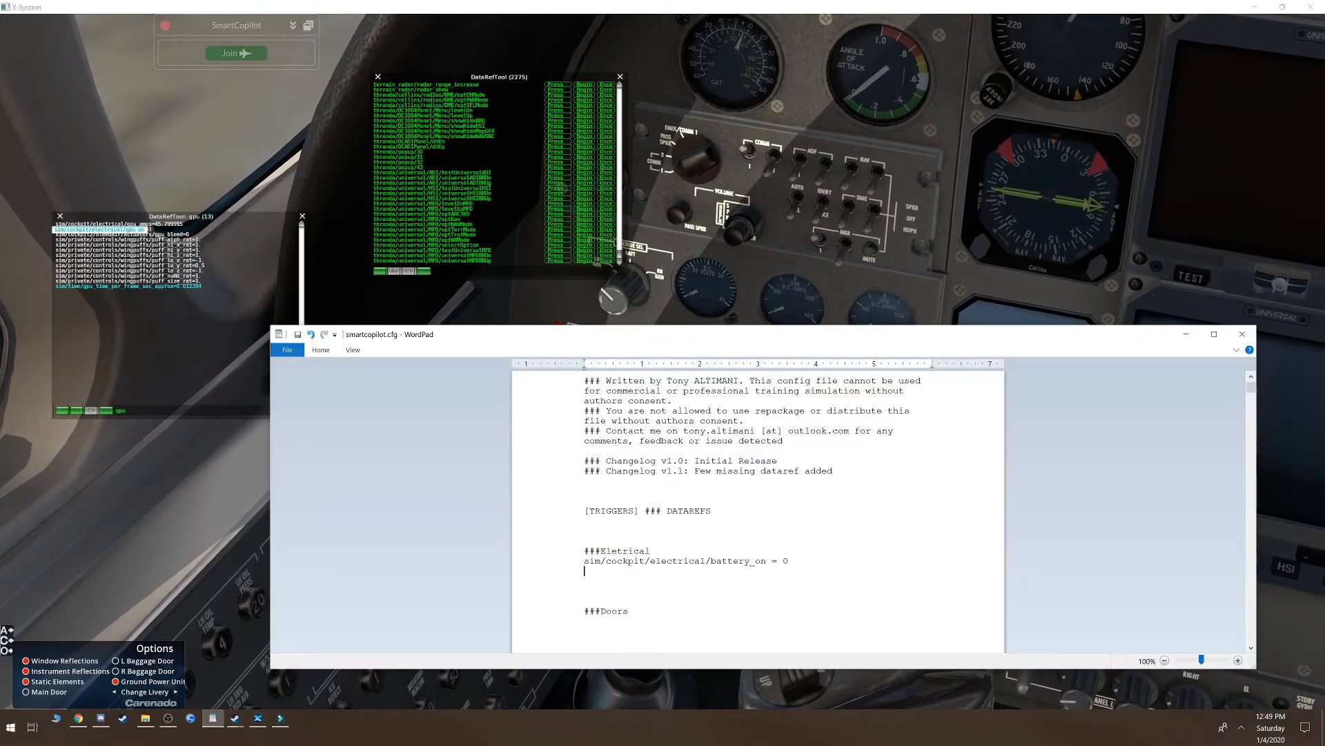
text(sim/cockpit/electrical/gpu_on)
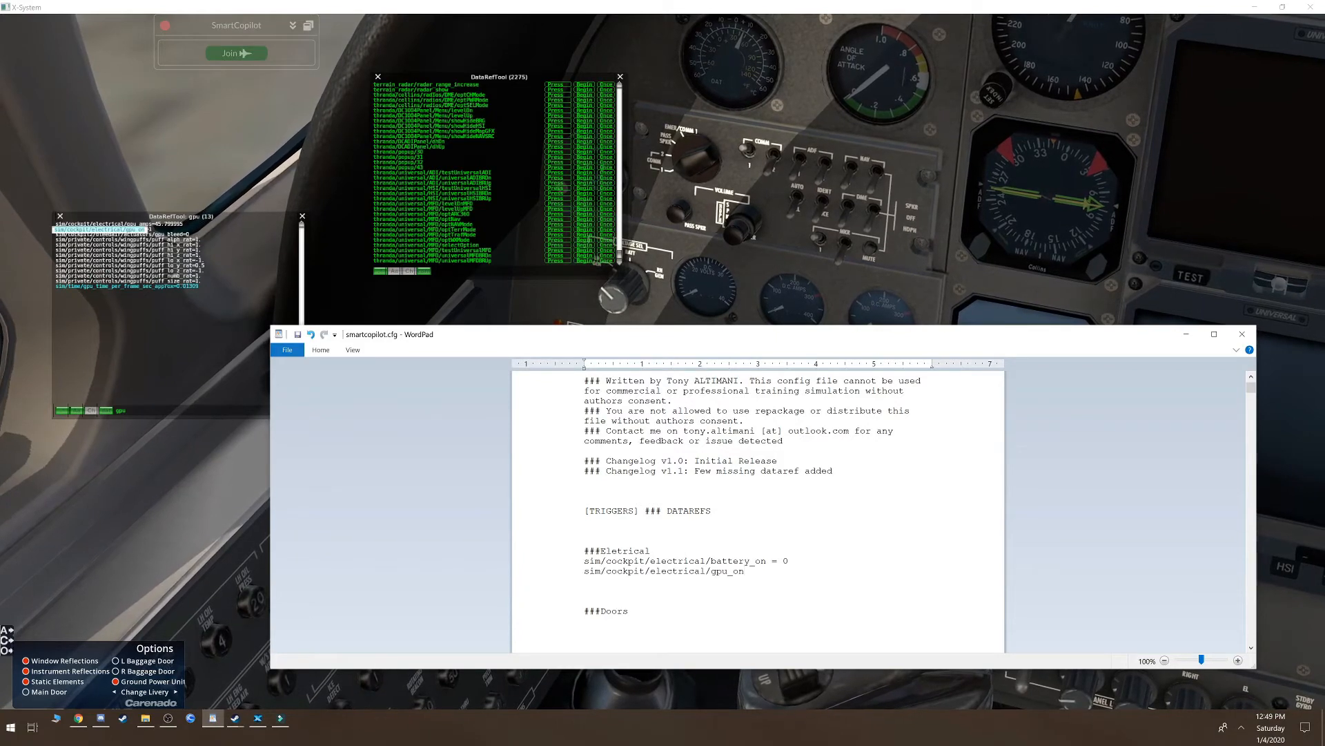
text(= 0)
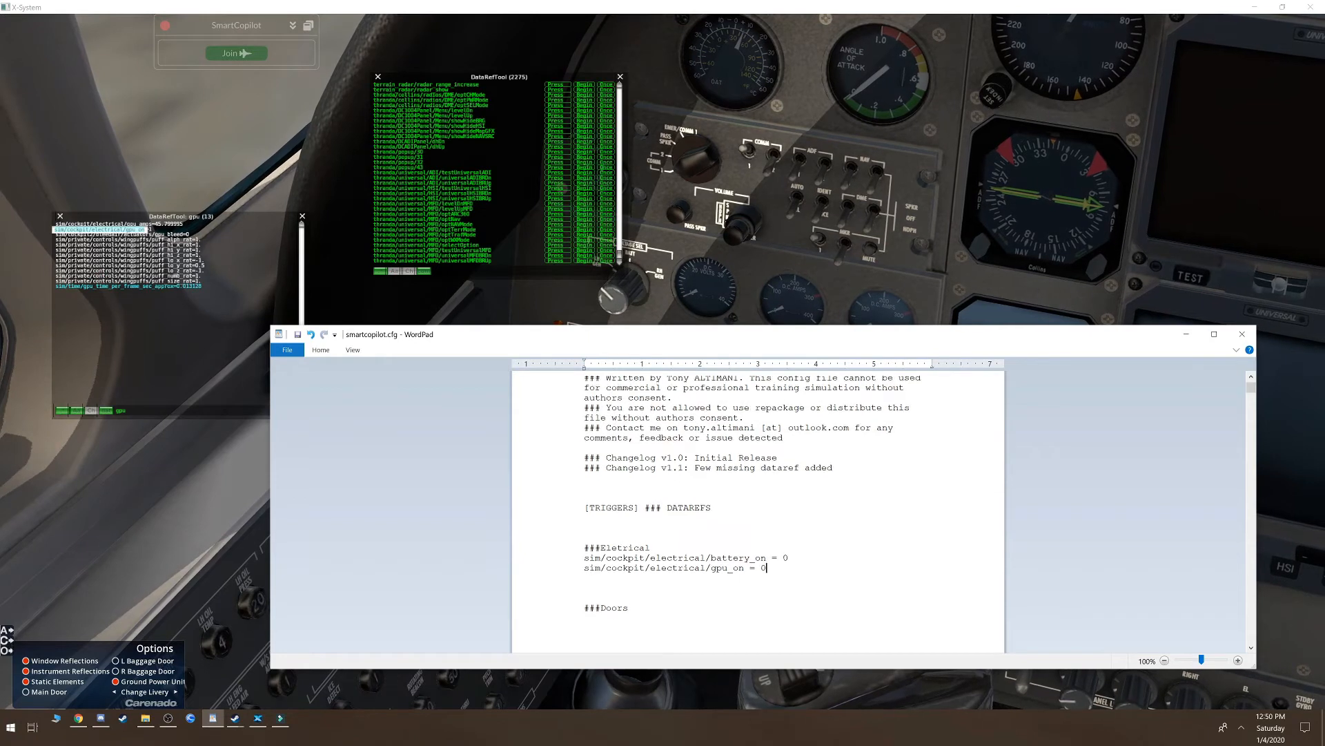
scroll(758, 510, down, 1)
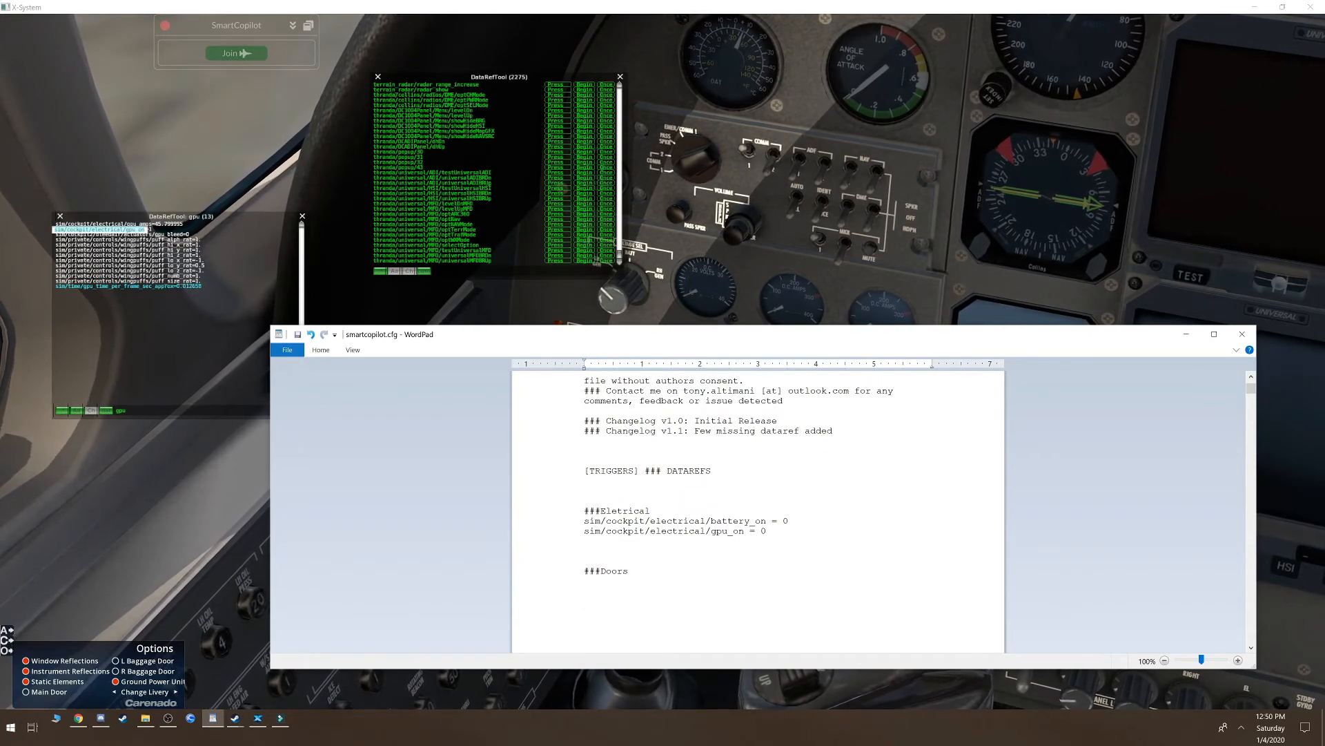
Switch to X-Plane and replace the DataRefTool filter with "door"
click(125, 417)
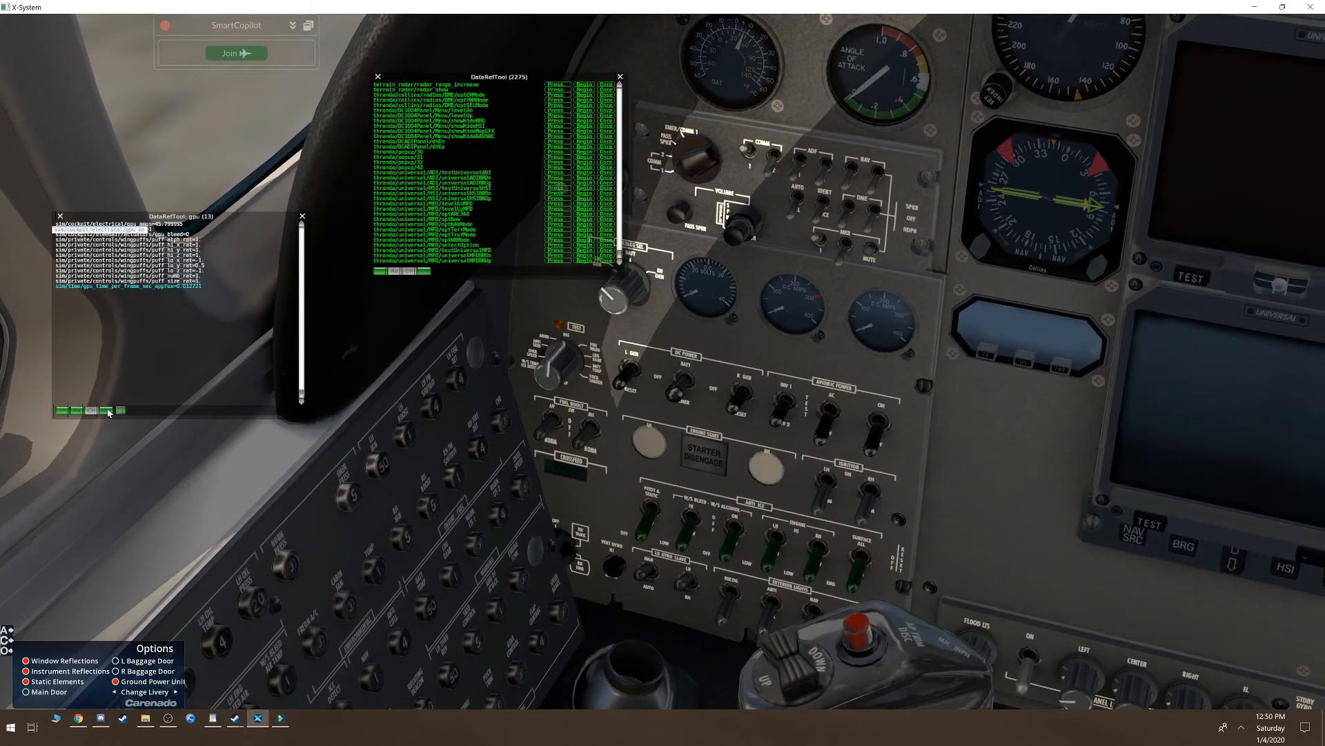
key(BackSpace)
key(BackSpace)
key(BackSpace)
text(door)
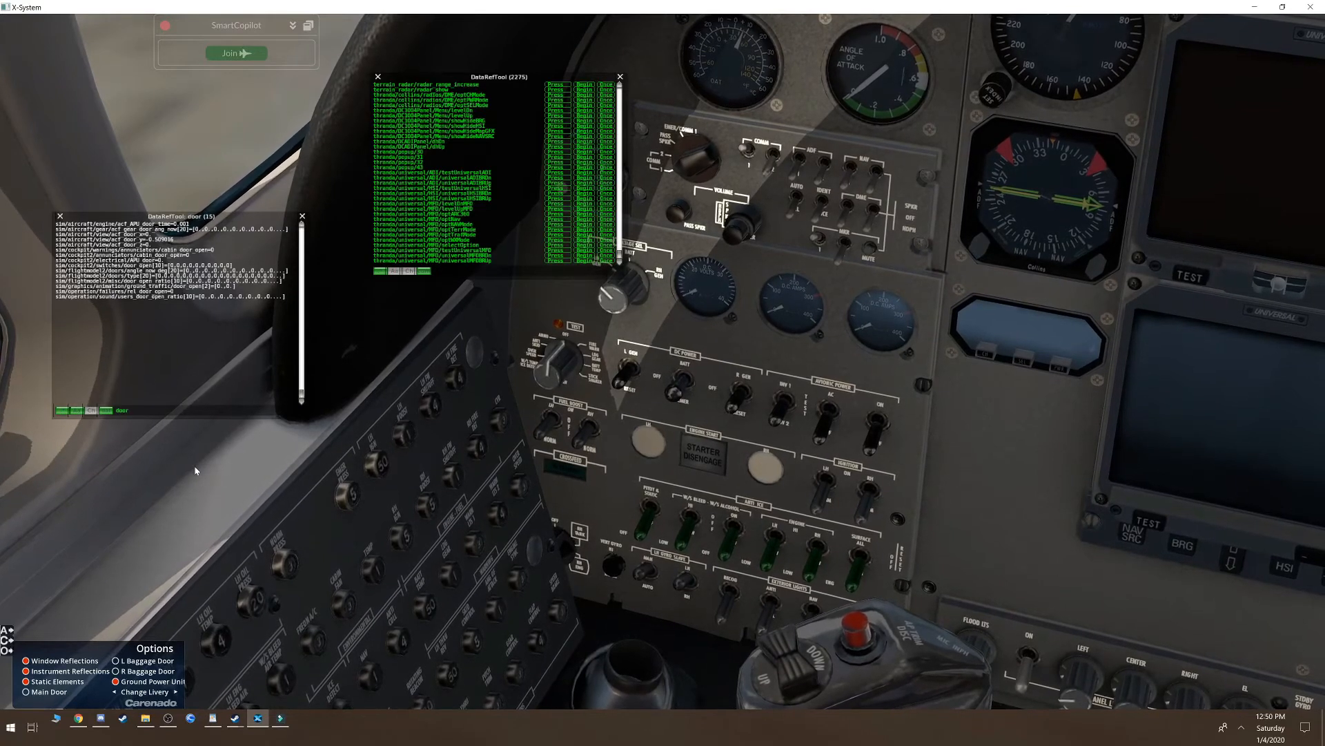
Turn the view around and move back into the cabin to frame the main entry door and its handle
drag(131, 532, 791, 460)
scroll(238, 485, down, 4)
scroll(818, 446, down, 3)
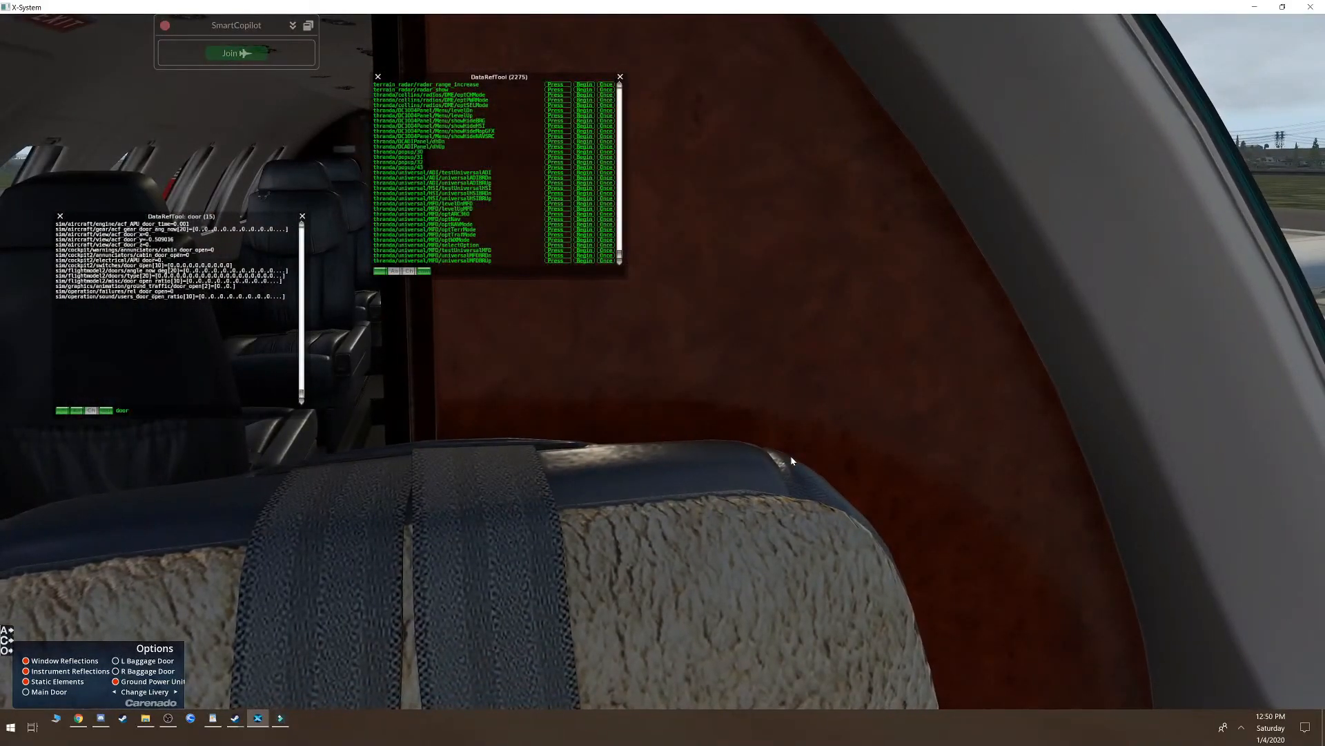
key(Left)
key(Left)
key(Left)
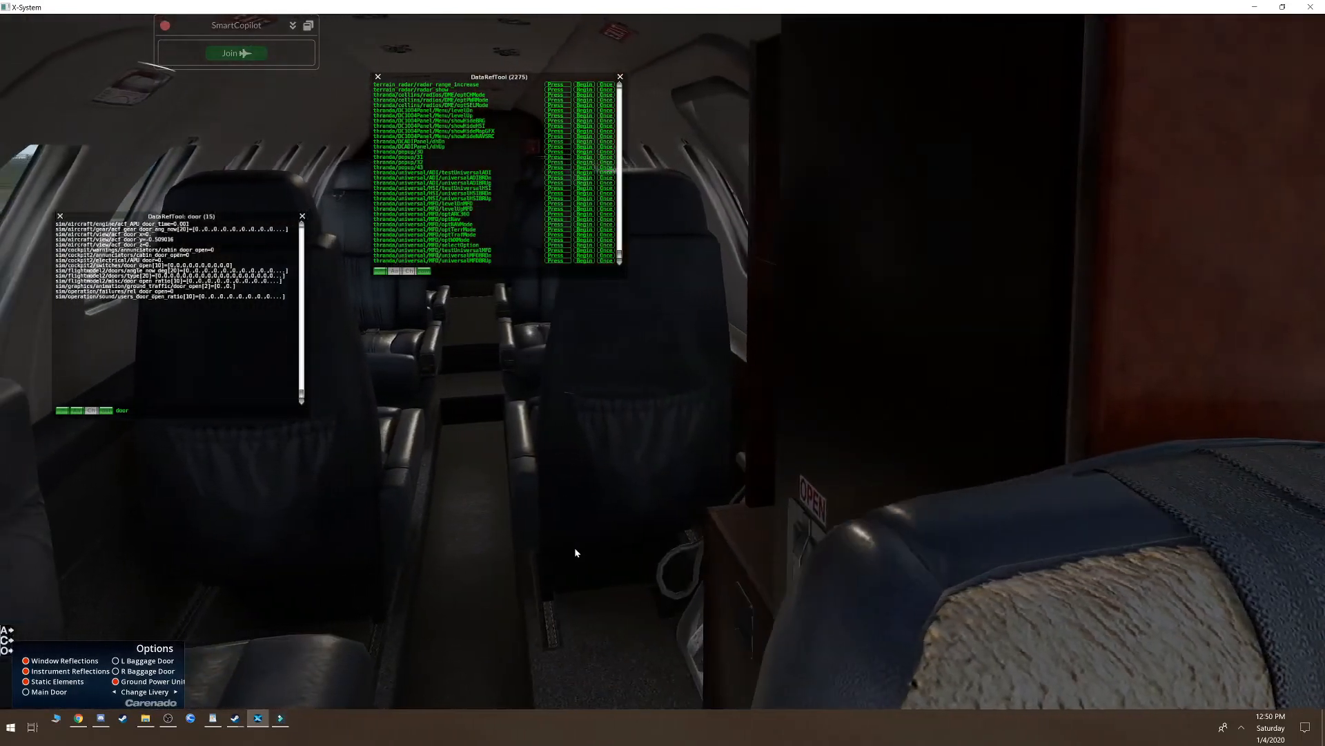
drag(577, 550, 823, 581)
key(Left)
key(Left)
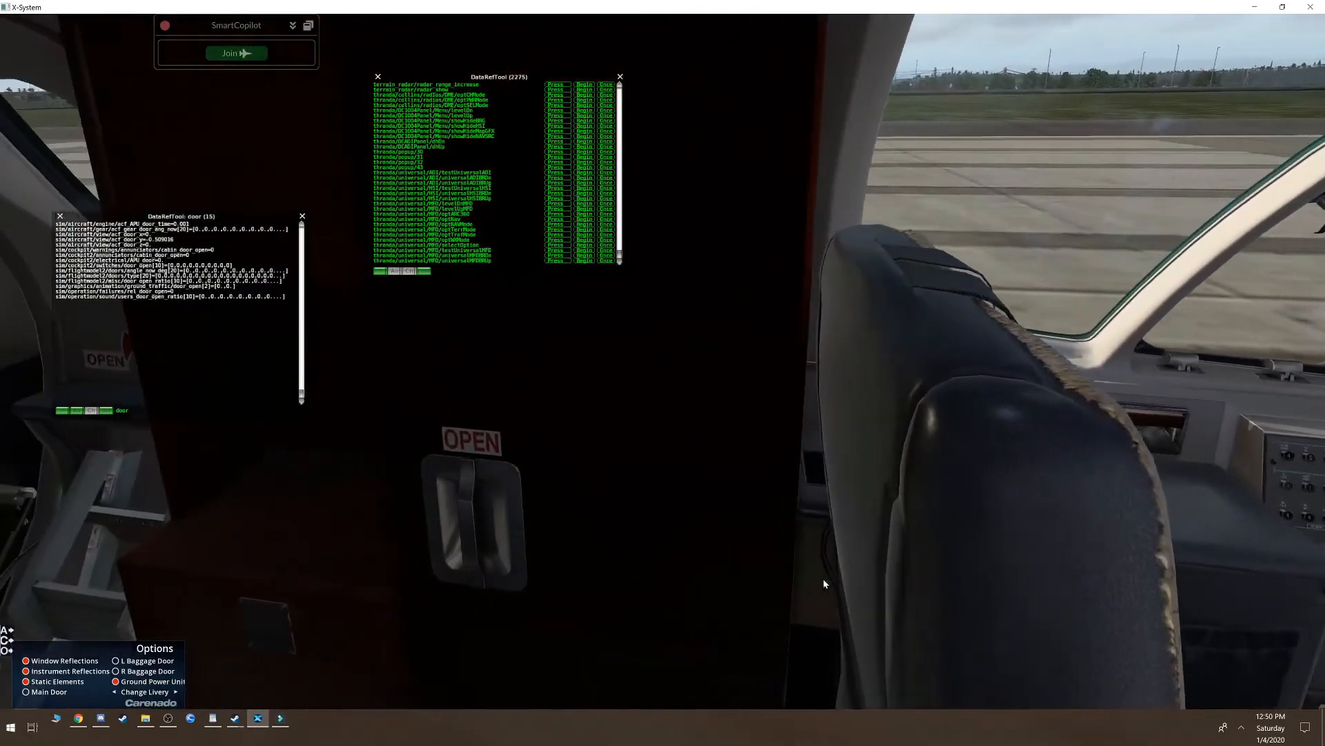
drag(346, 490, 389, 519)
key(Left)
key(Left)
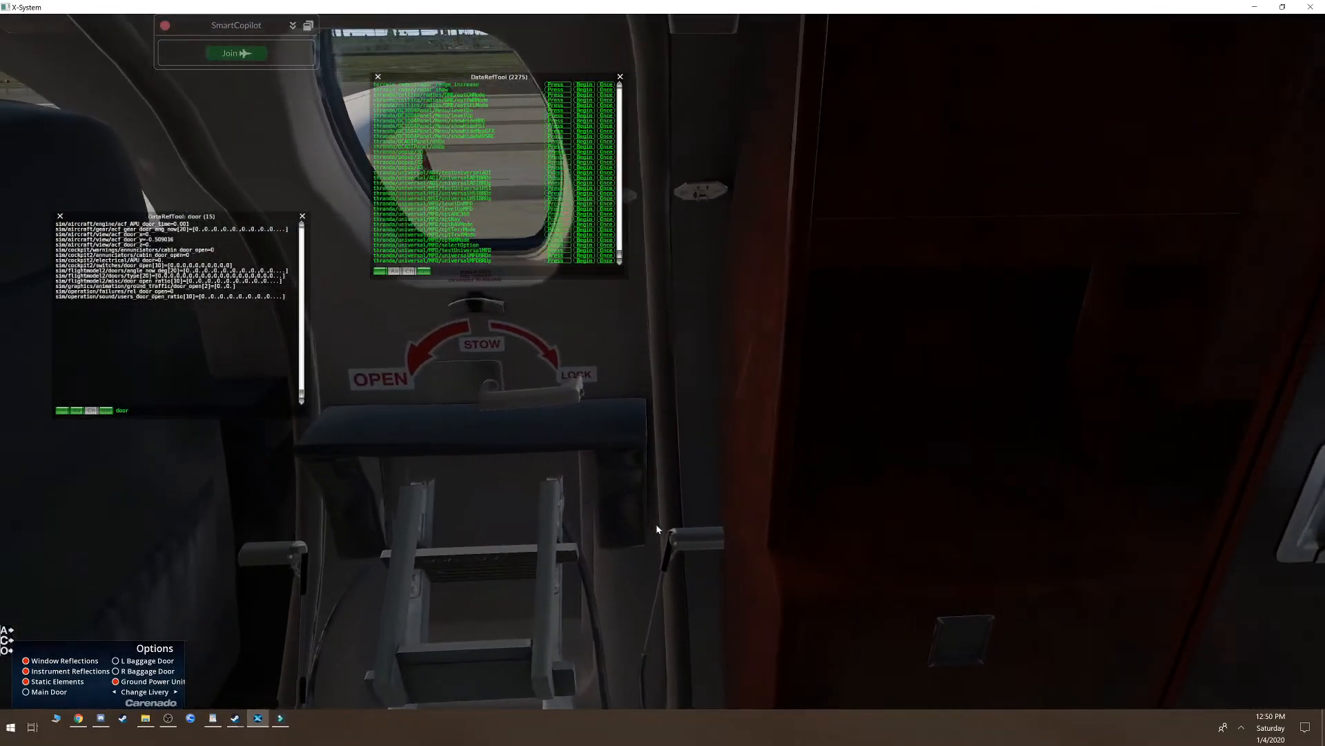
drag(651, 503, 612, 485)
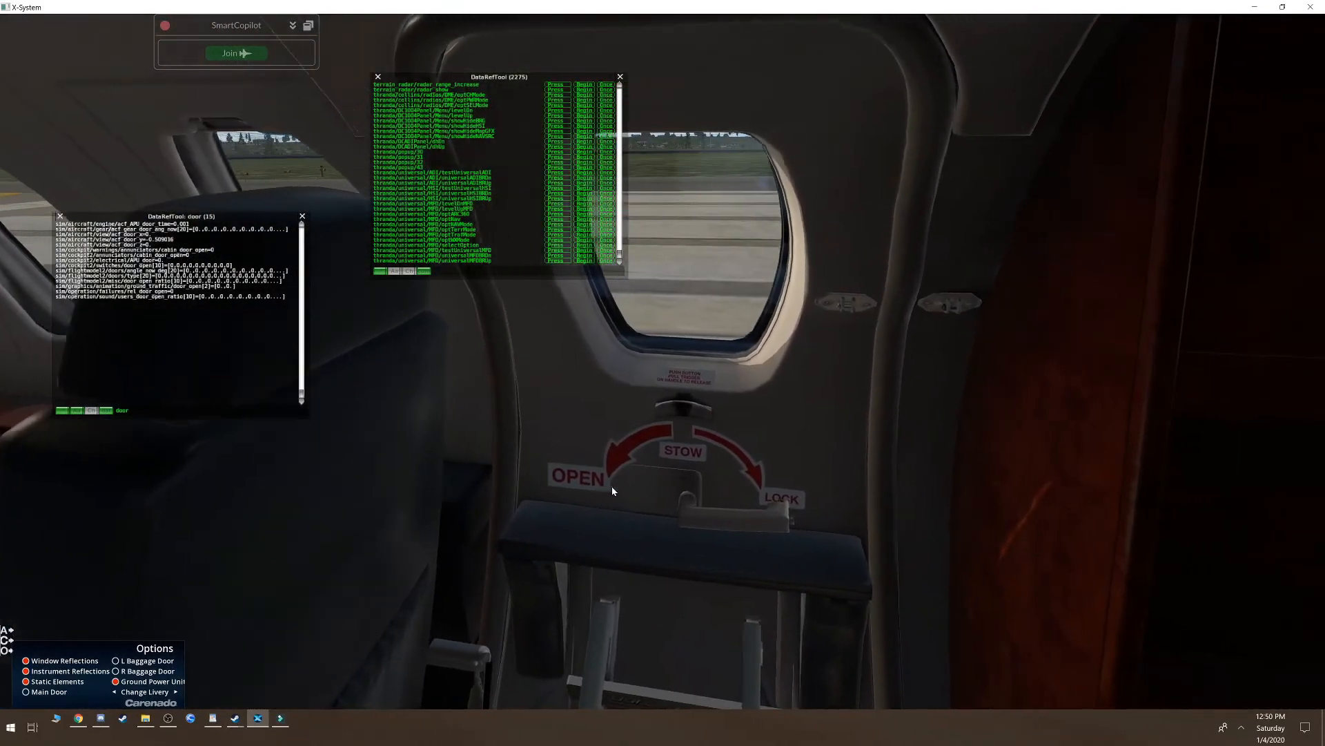
key(Right)
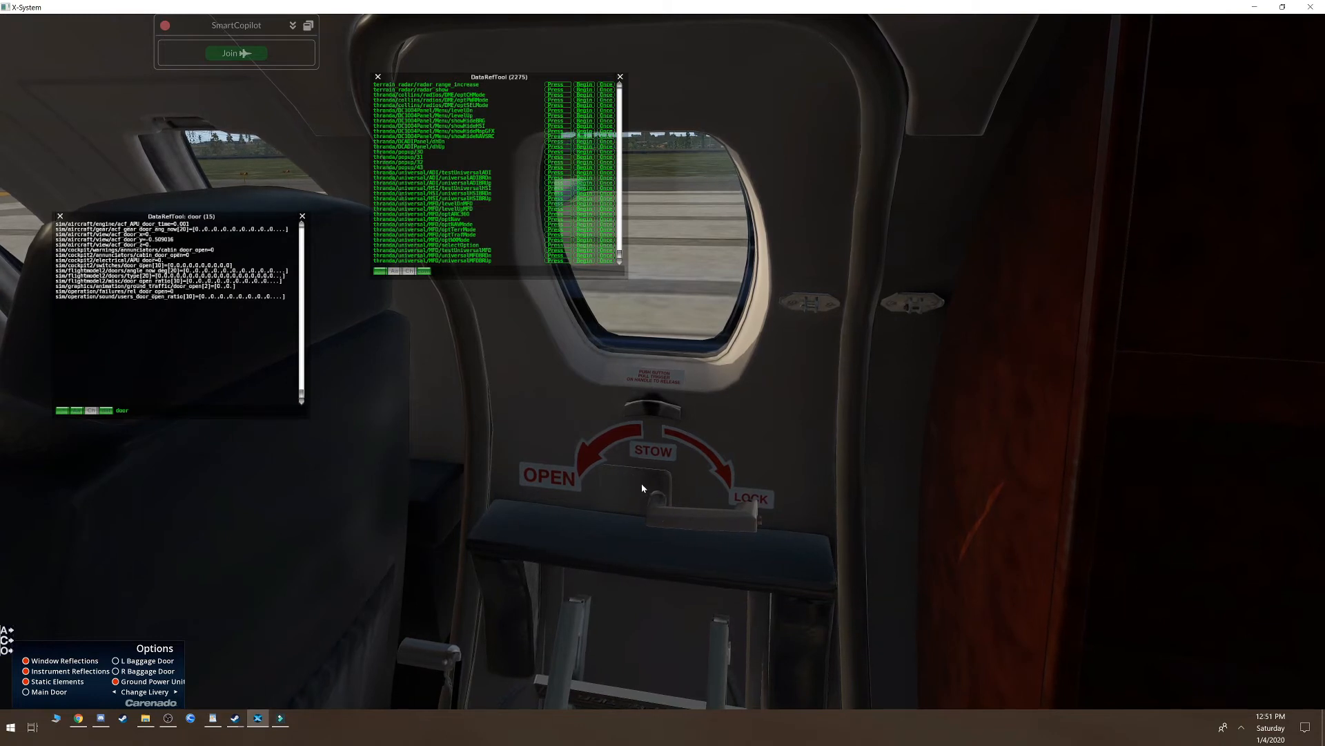
Repeatedly open the main door by its handle and close it with the Main Door option, watching the filtered datarefs
click(701, 521)
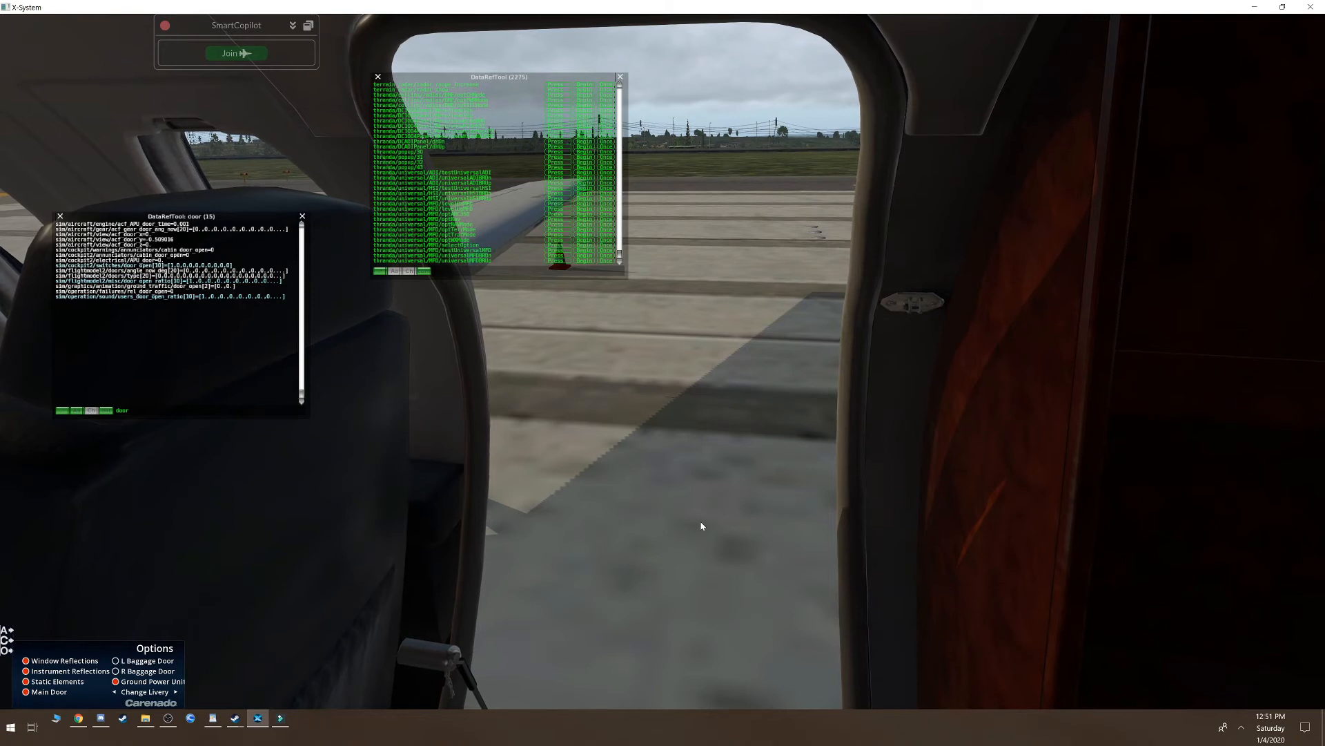
click(25, 692)
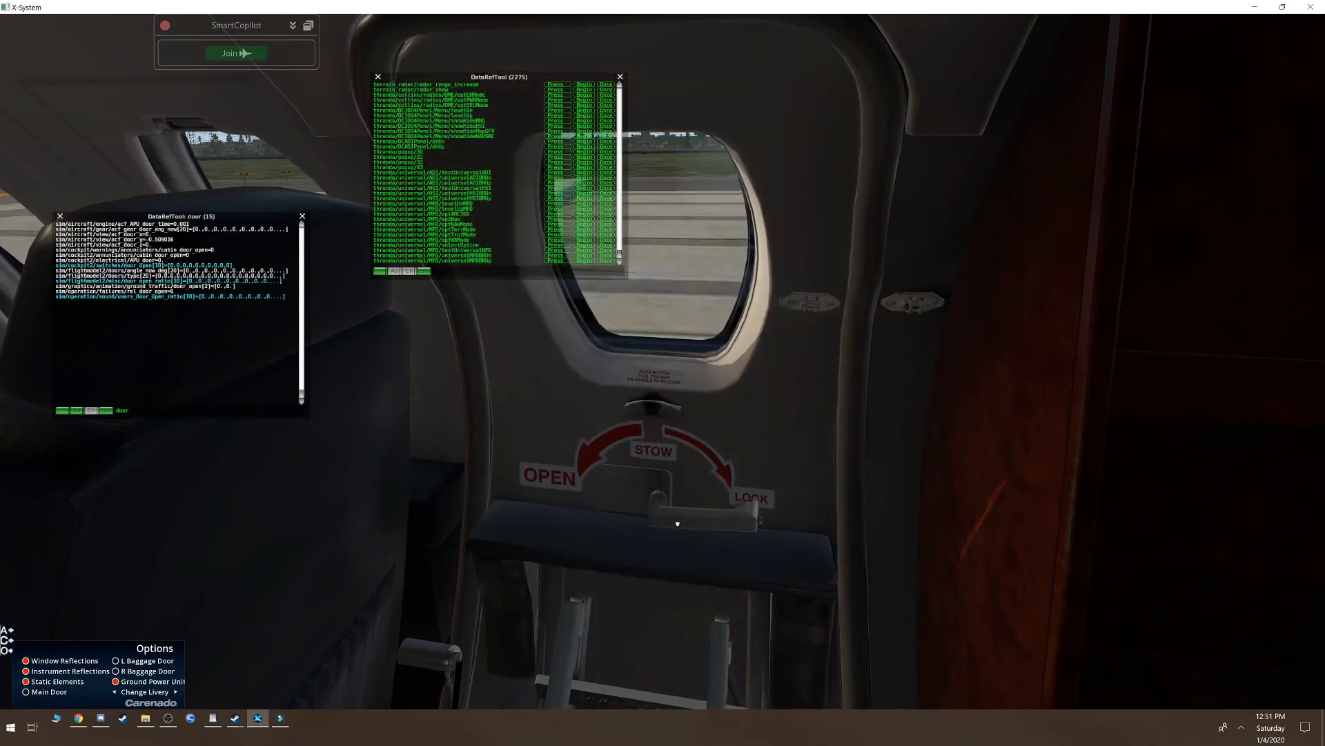
click(677, 523)
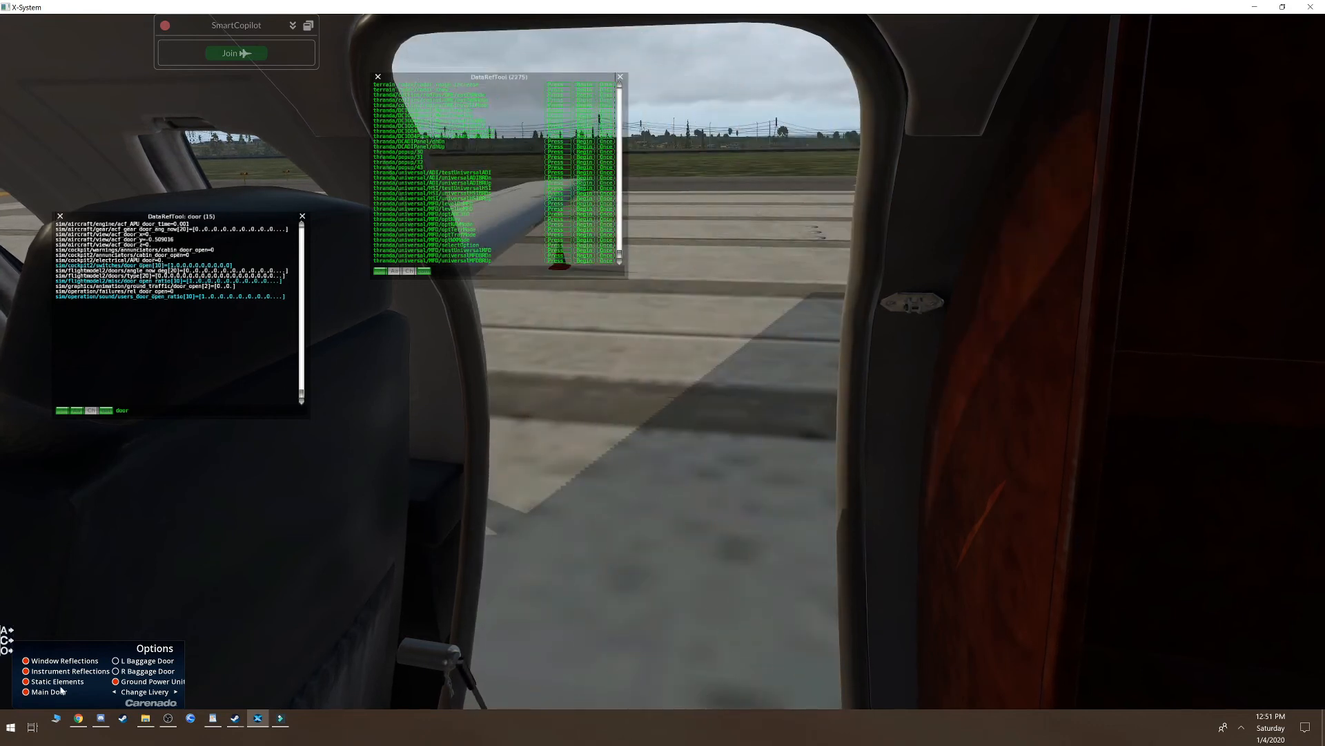
click(26, 691)
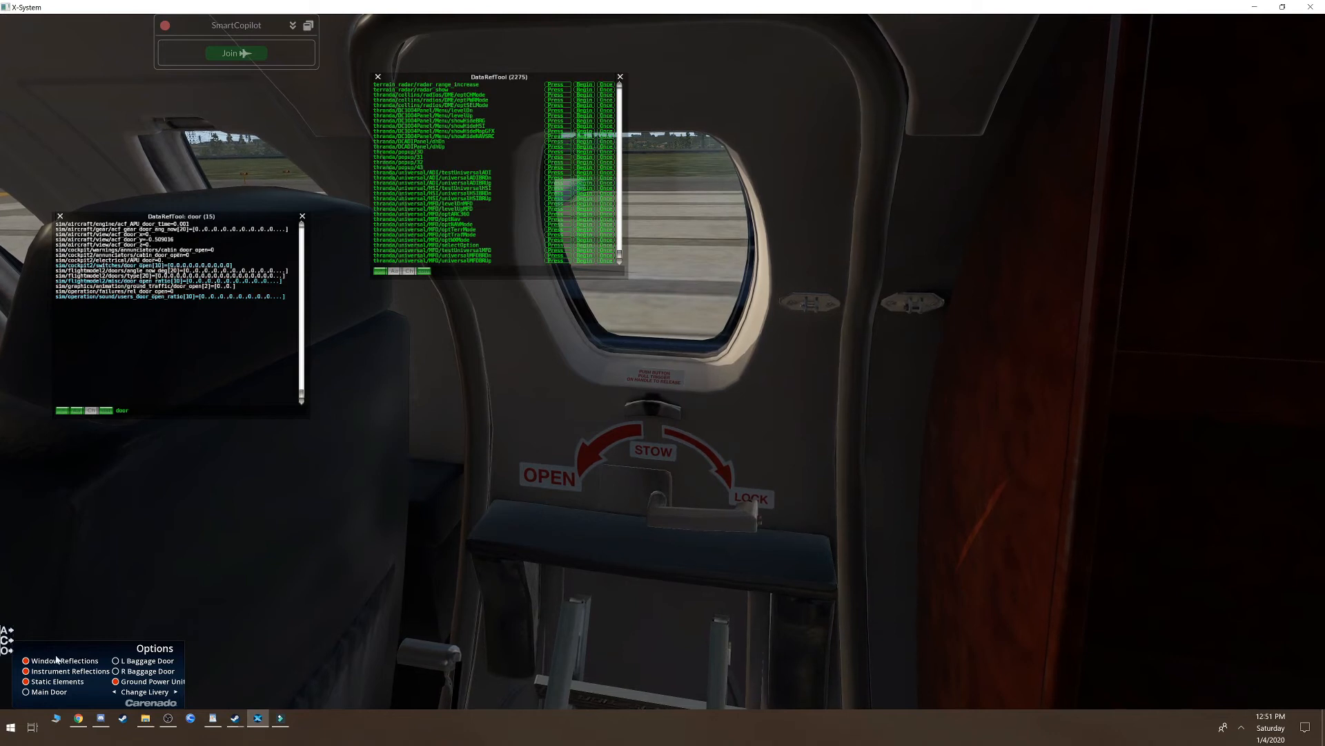
click(689, 516)
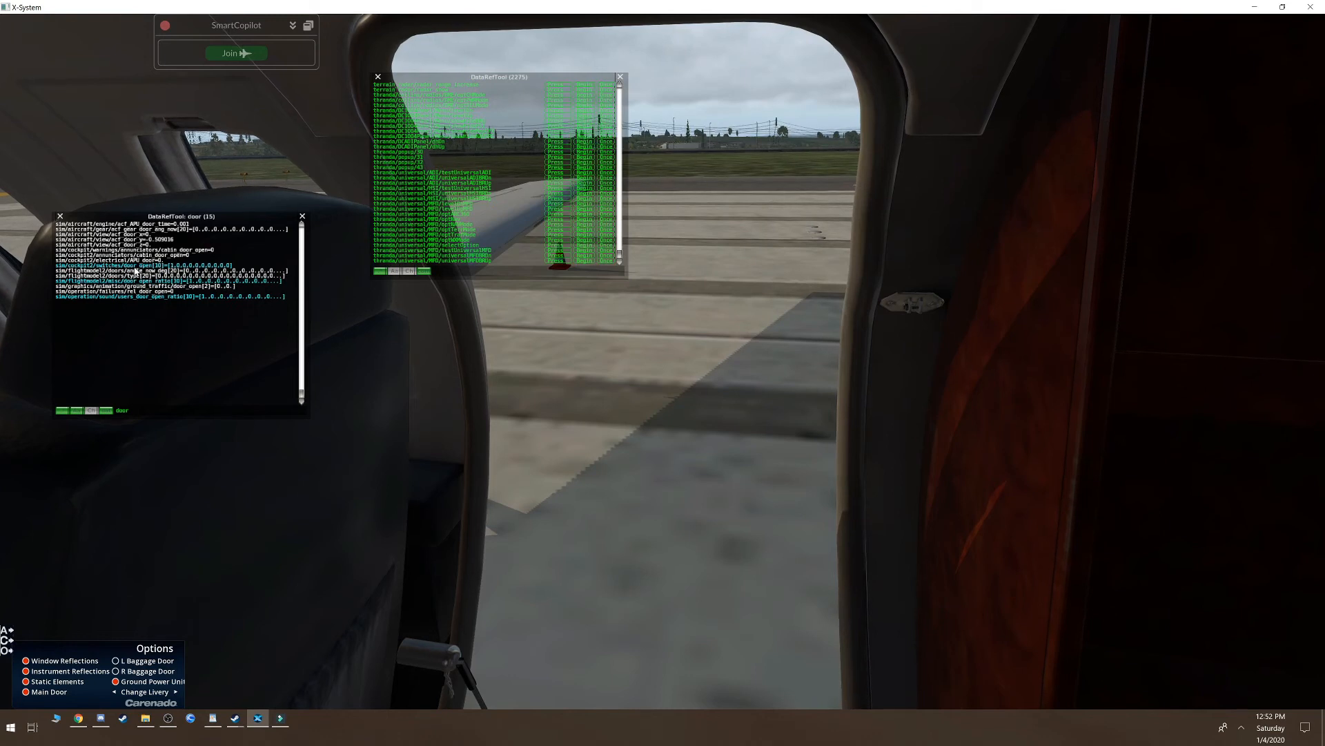
Inspect the door_open_ratio and users_door_open_ratio rows, and close and reopen the main door to compare the door datarefs
click(114, 282)
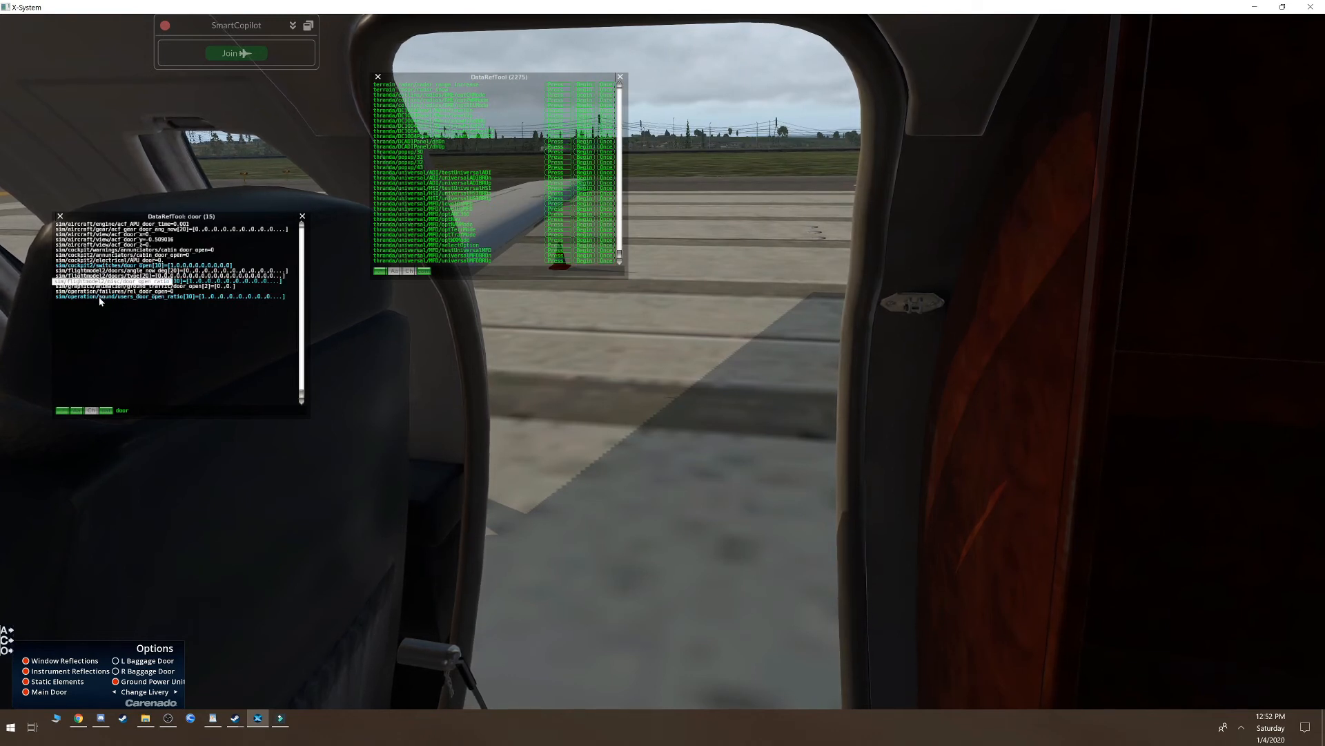
click(97, 297)
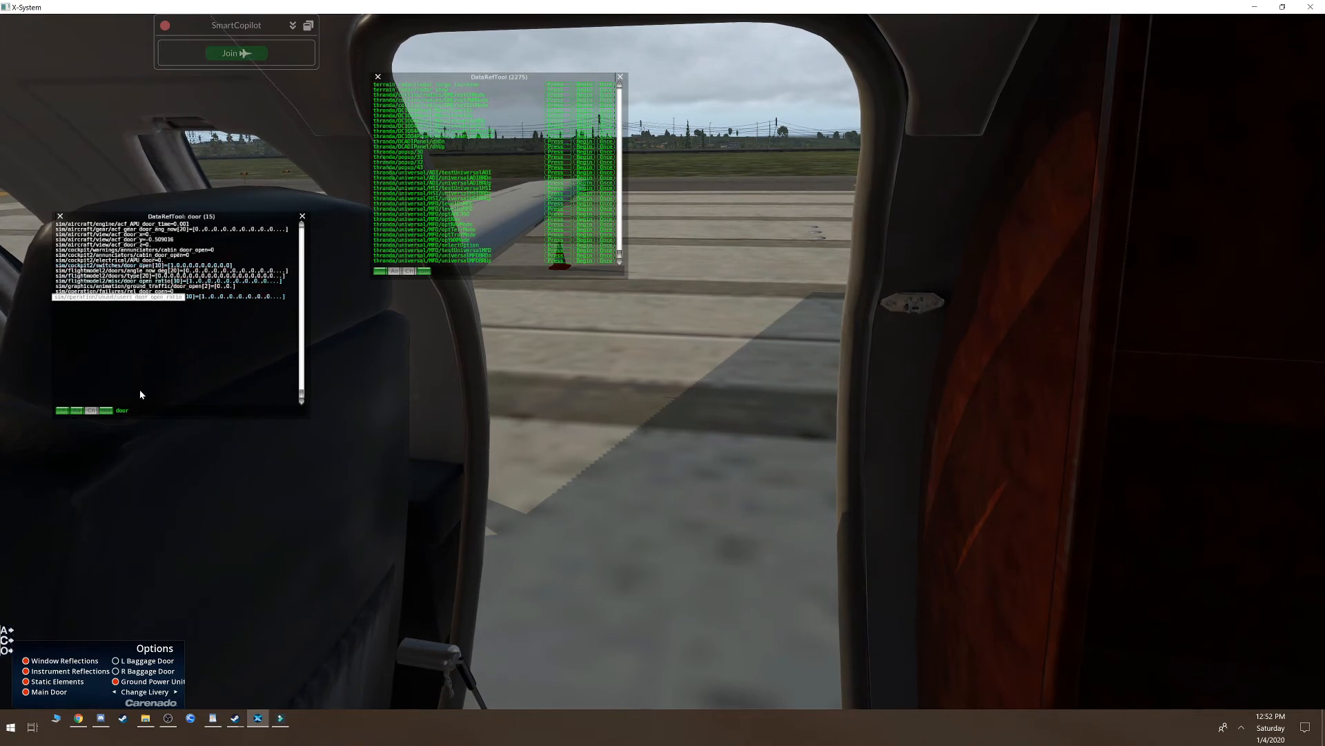
click(248, 385)
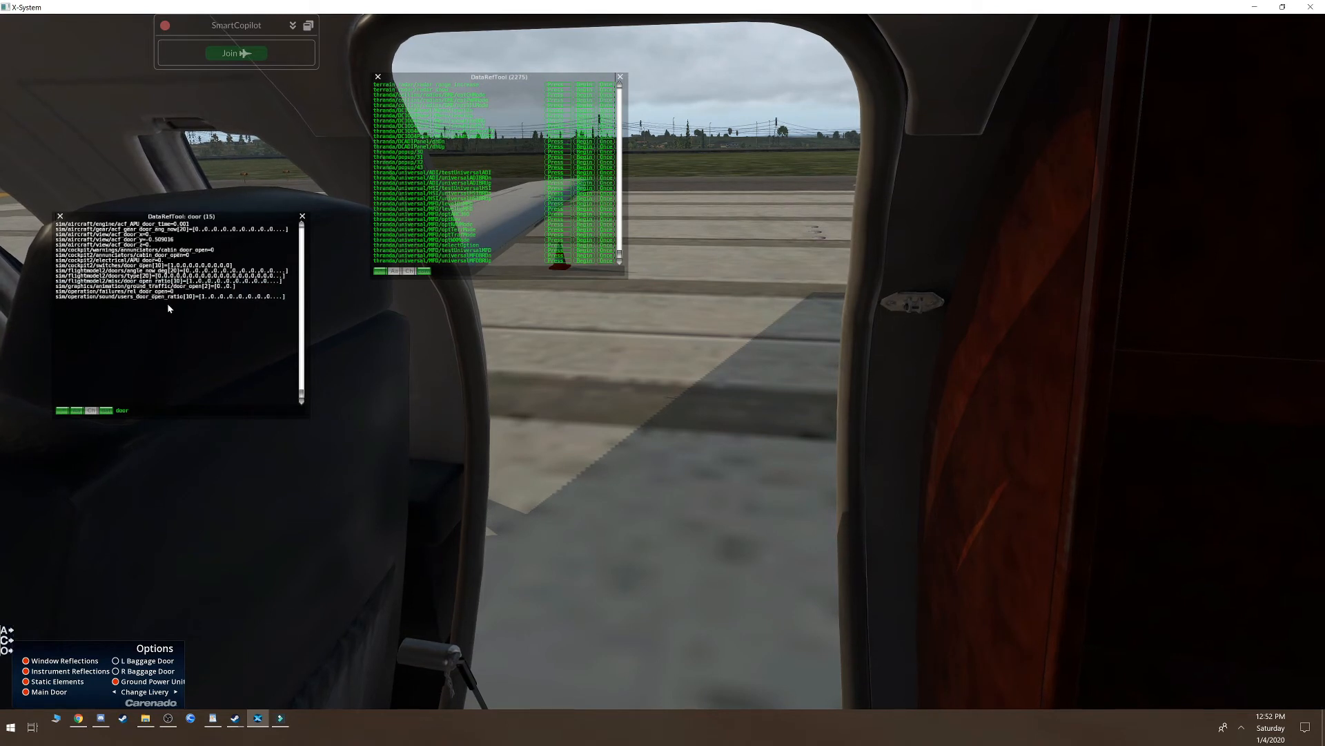
click(25, 696)
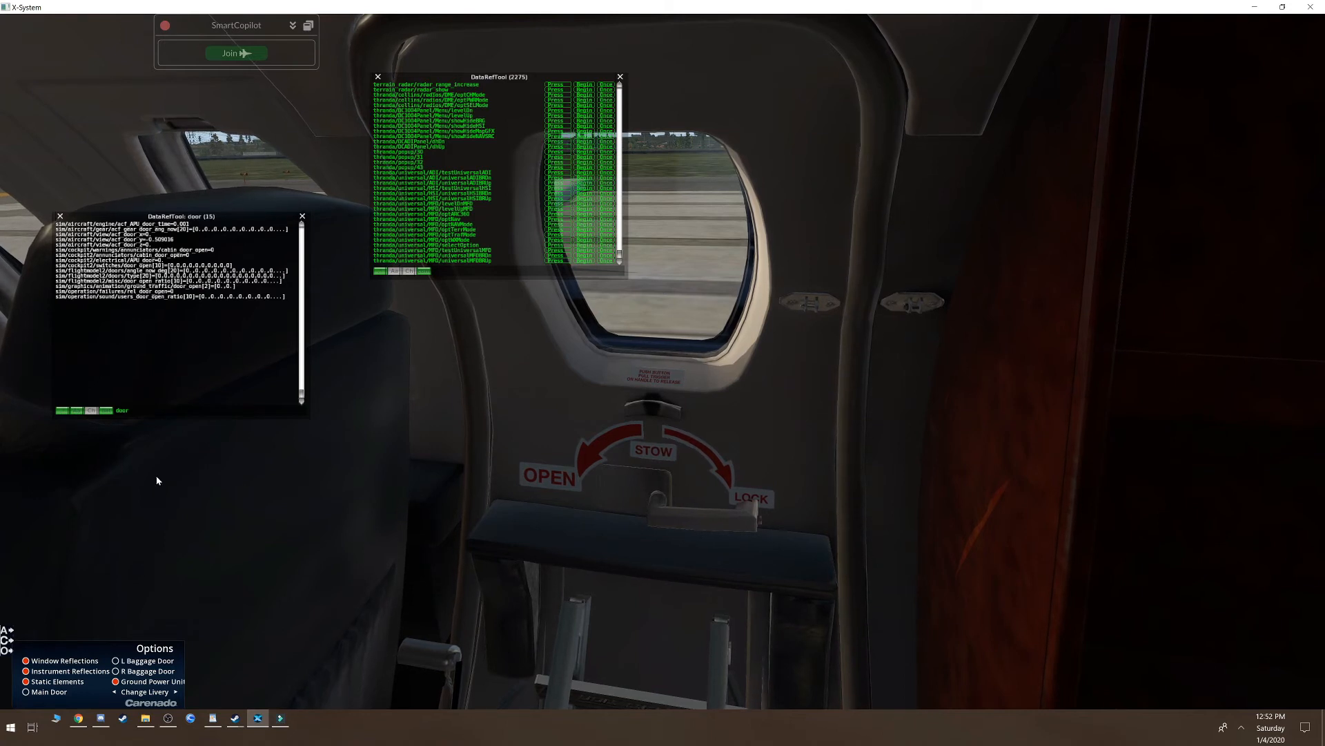
click(26, 692)
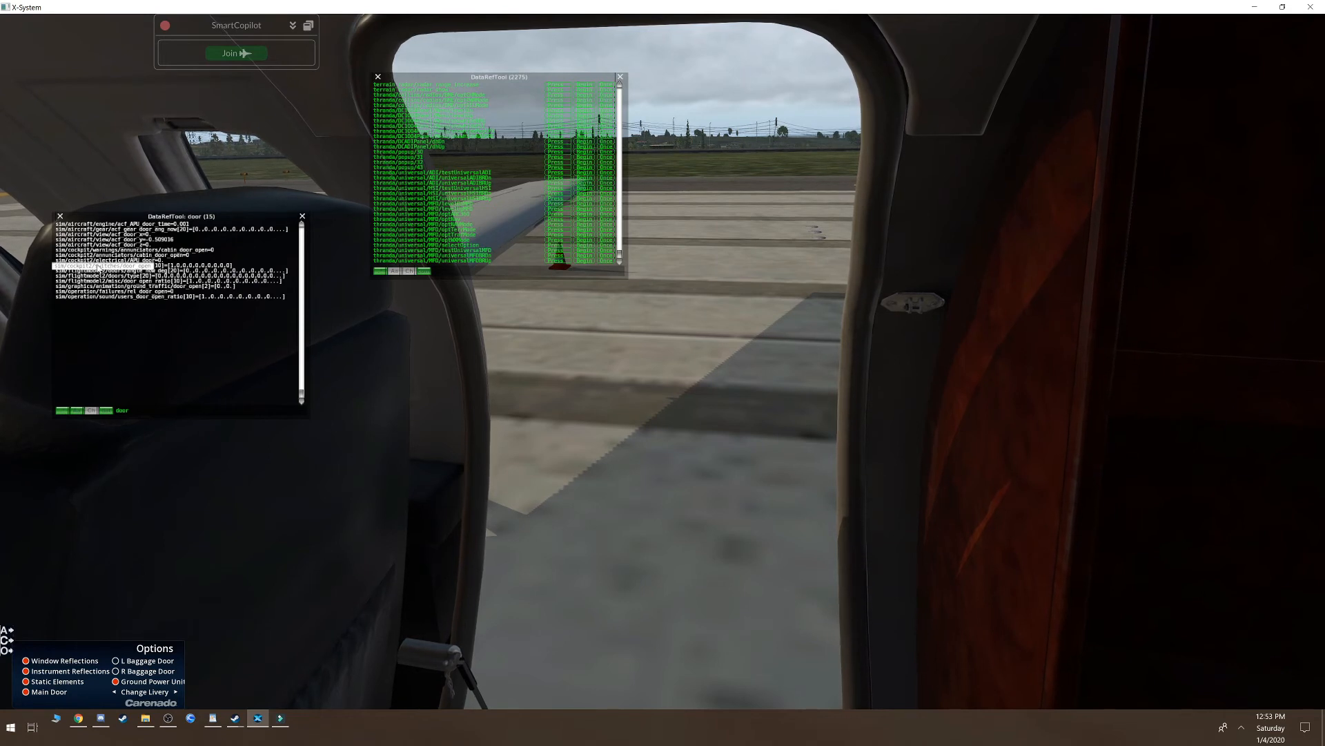
Copy the sim/cockpit2/switches/door_open dataref name and paste it under ###Doors in smartcopilot.cfg, followed by " = 0"
click(99, 266)
key(ctrl+c)
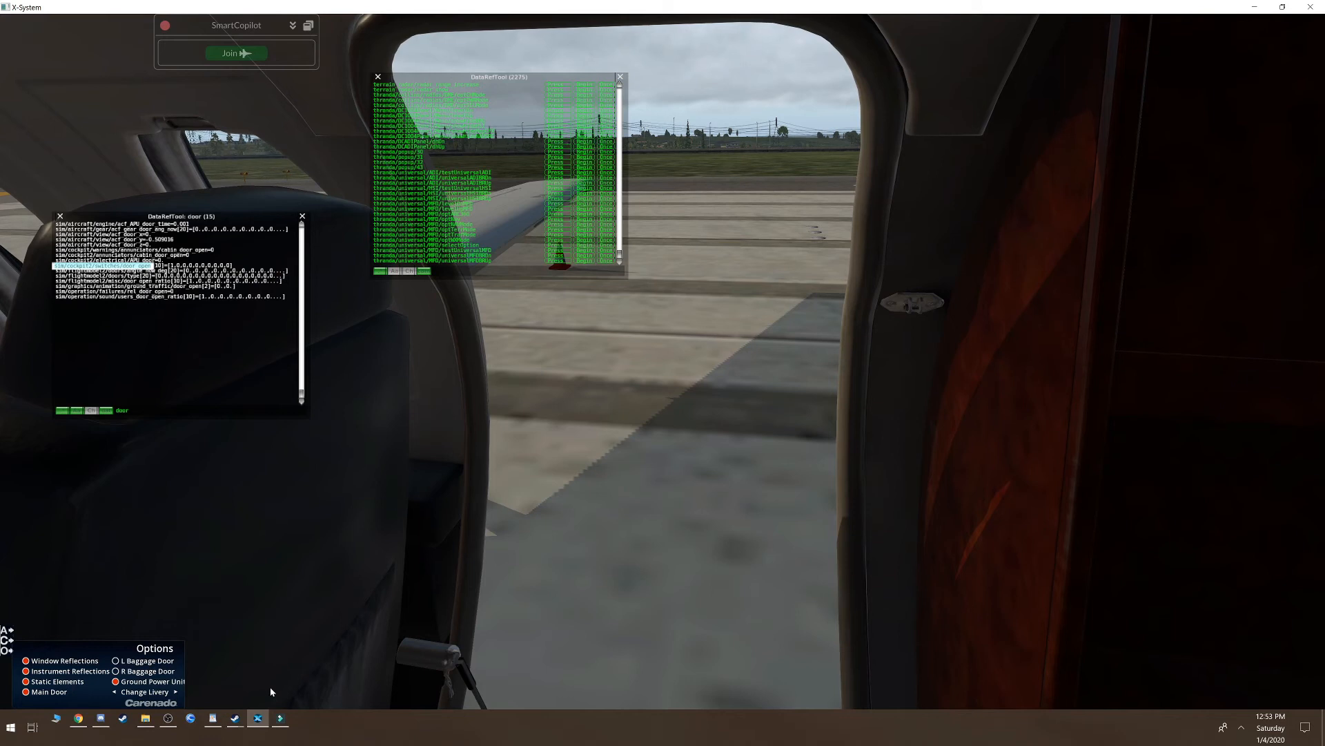
click(212, 717)
key(ctrl+v)
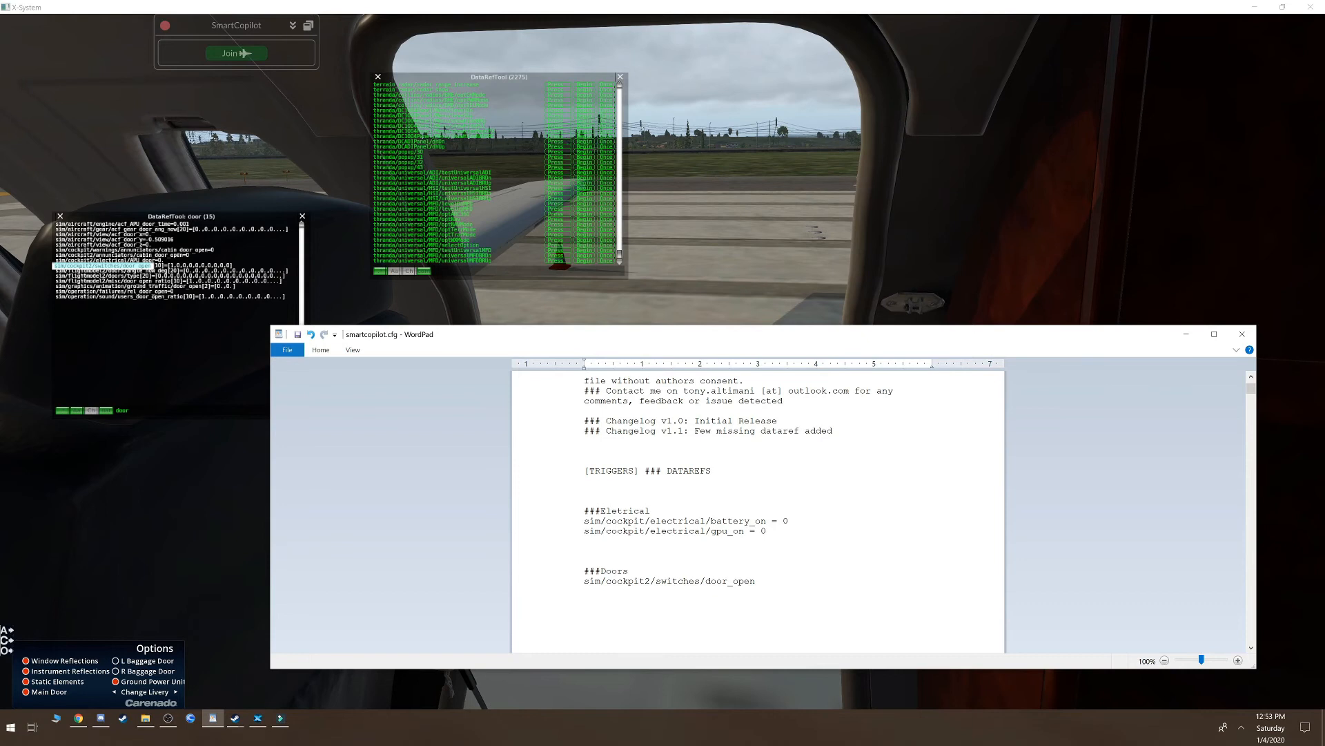
text(=0)
key(BackSpace)
key(BackSpace)
key(Left)
key(Left)
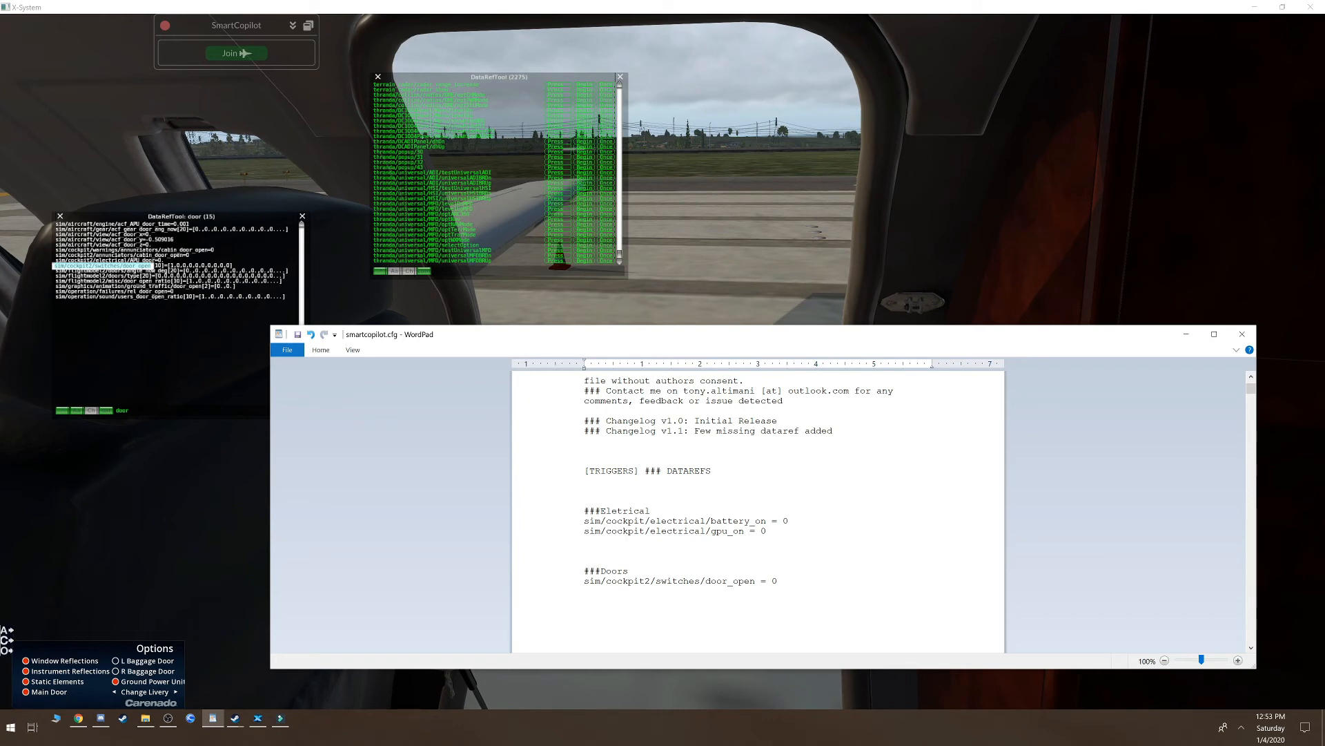
Return to X-Plane, toggle the Main Door option several times and inspect the values in the switches/door_open array row
click(182, 292)
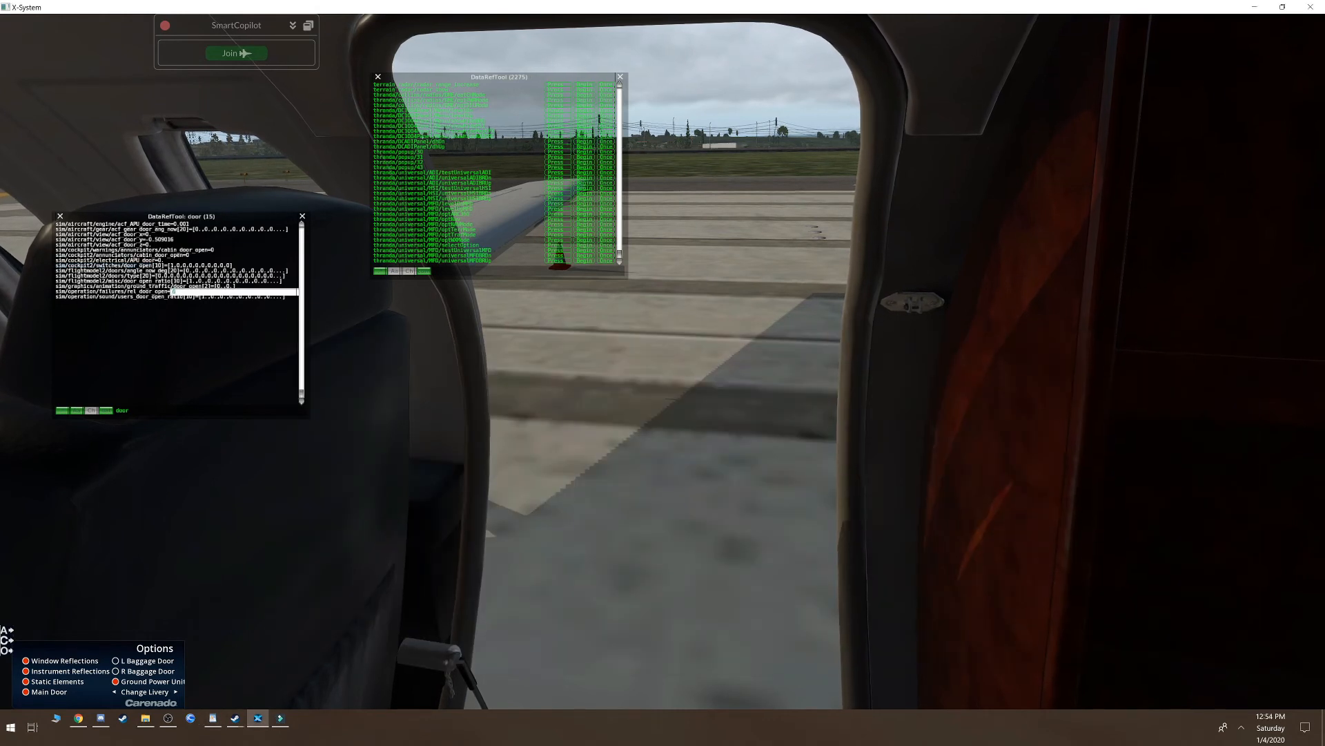
click(27, 691)
click(27, 695)
click(27, 694)
click(27, 695)
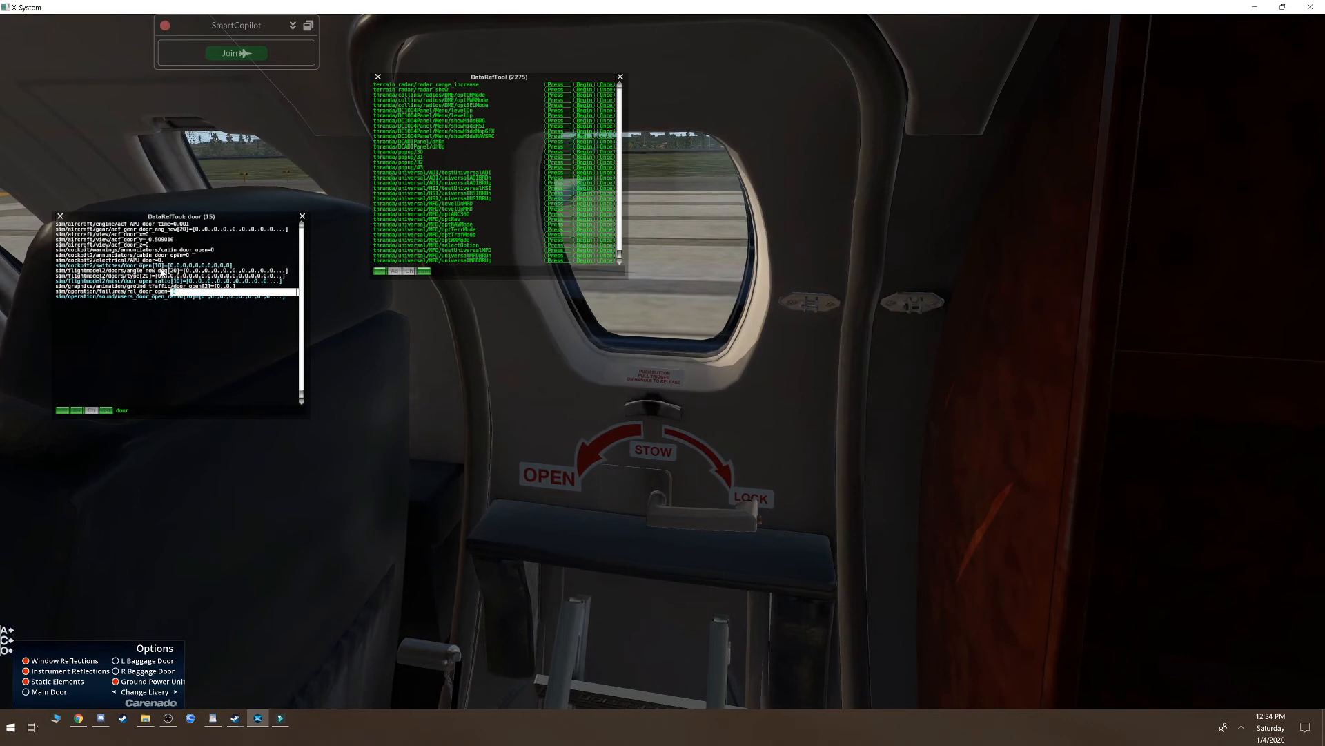
click(196, 267)
click(146, 333)
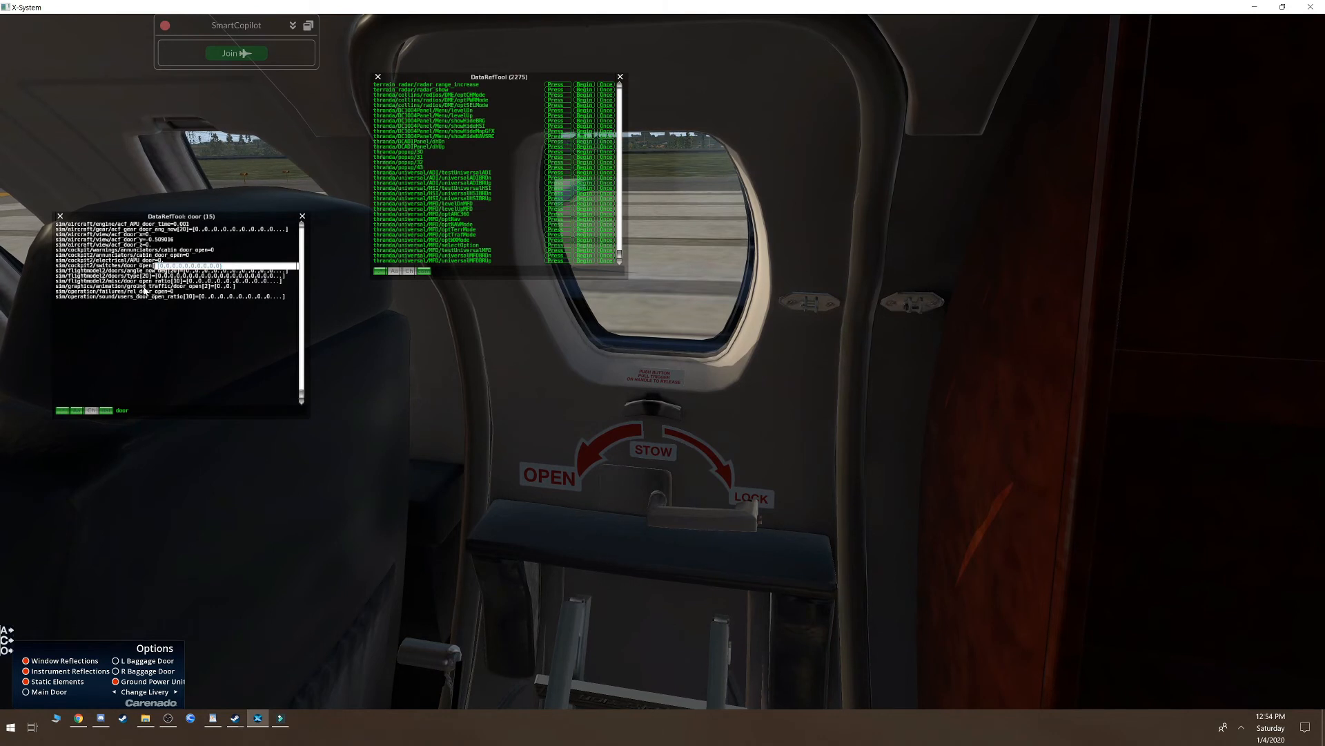
click(145, 272)
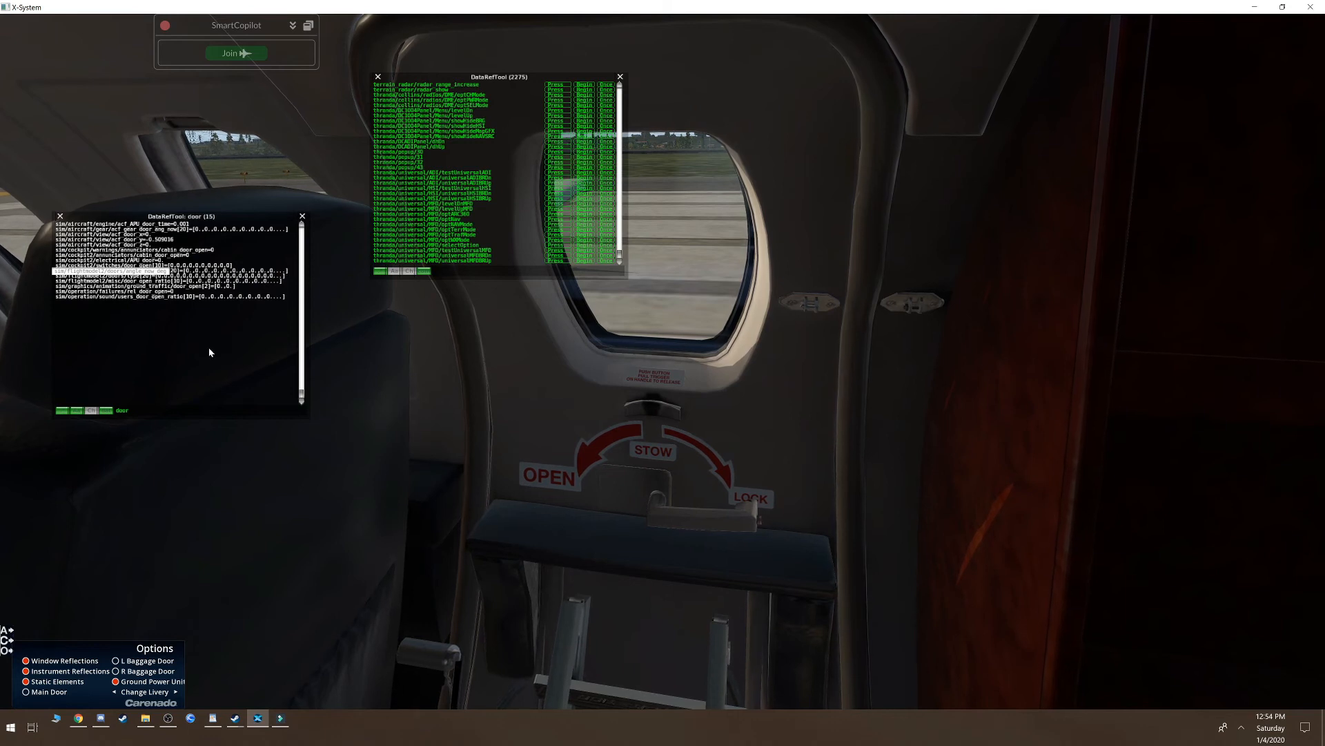
Switch to WordPad and insert the array index [0] after door_open in the Doors entry
click(218, 719)
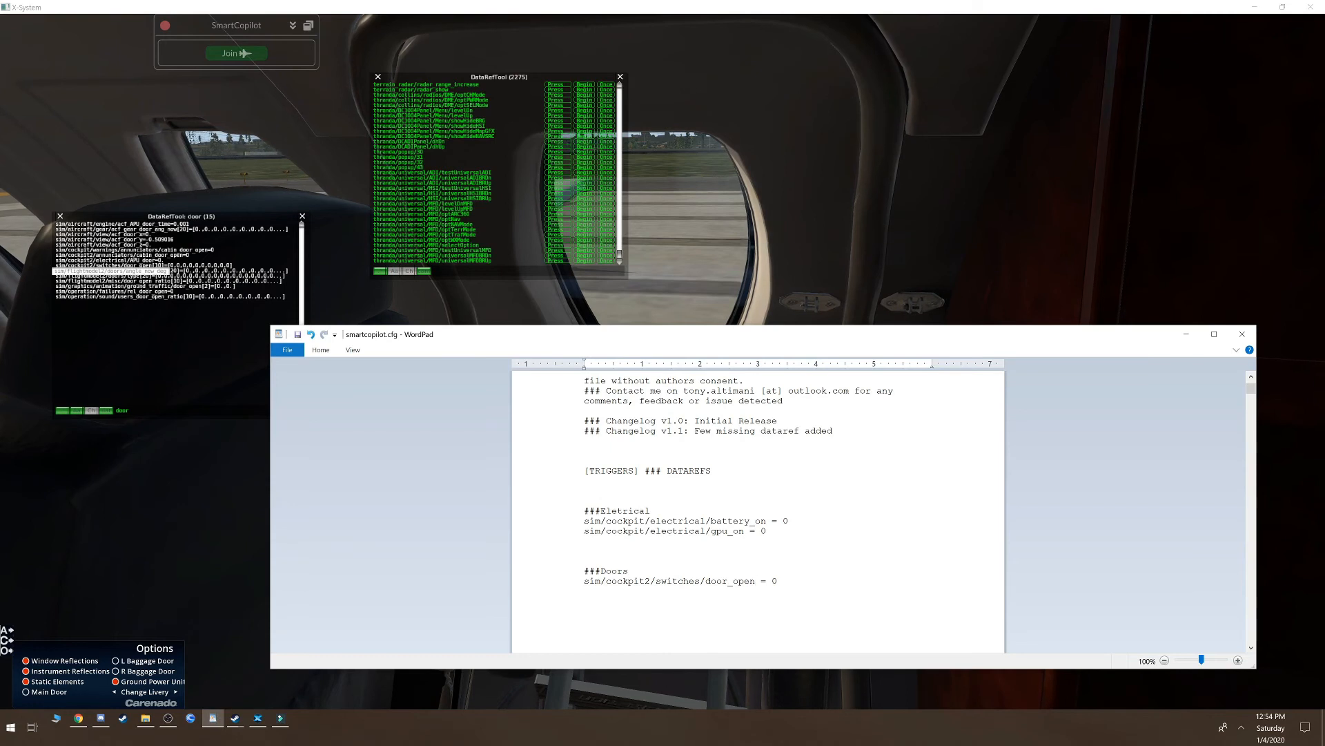
text([)
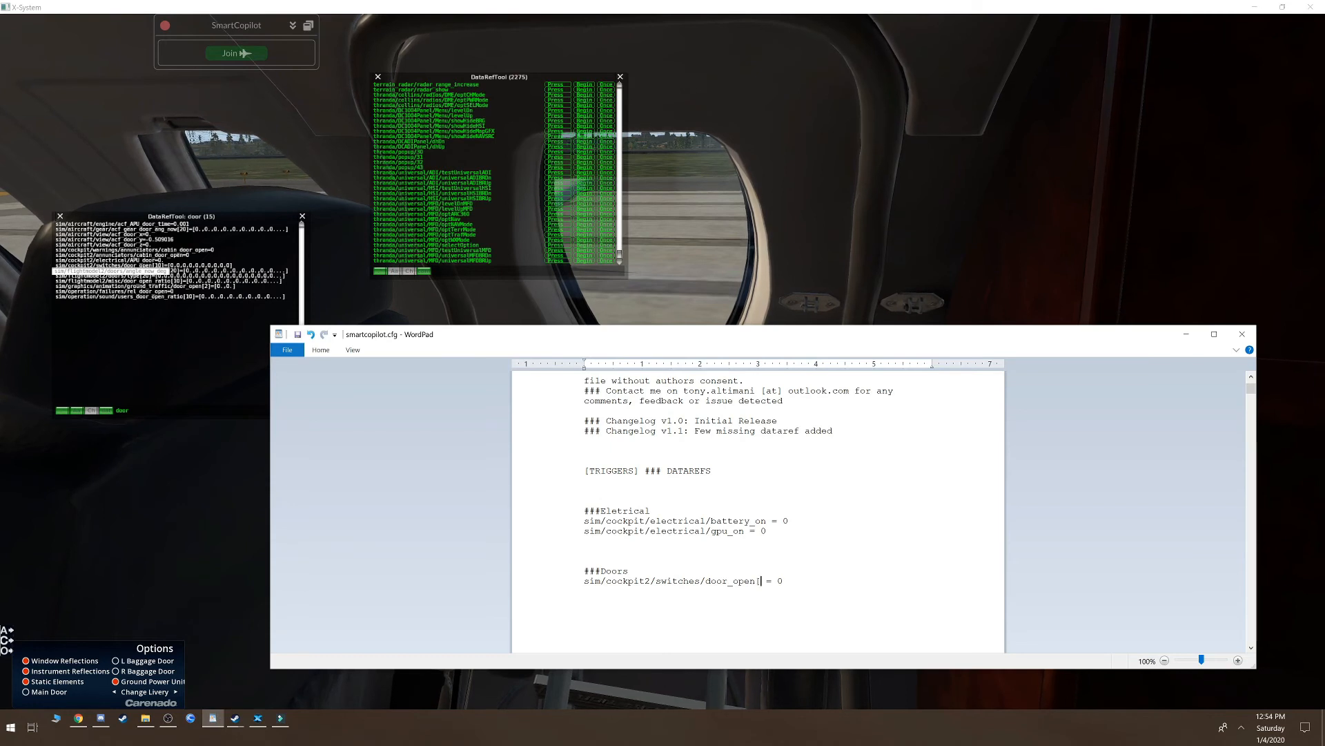
text(10)
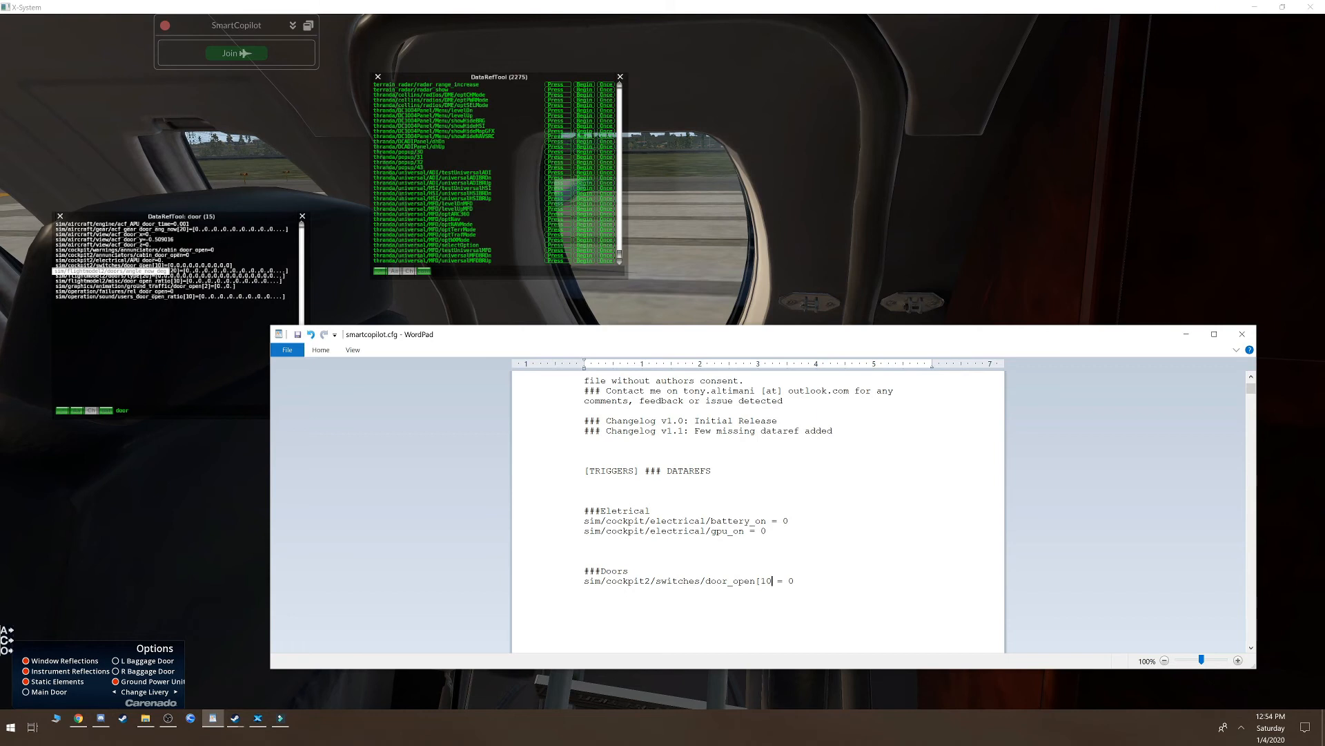
text(])
key(BackSpace)
key(BackSpace)
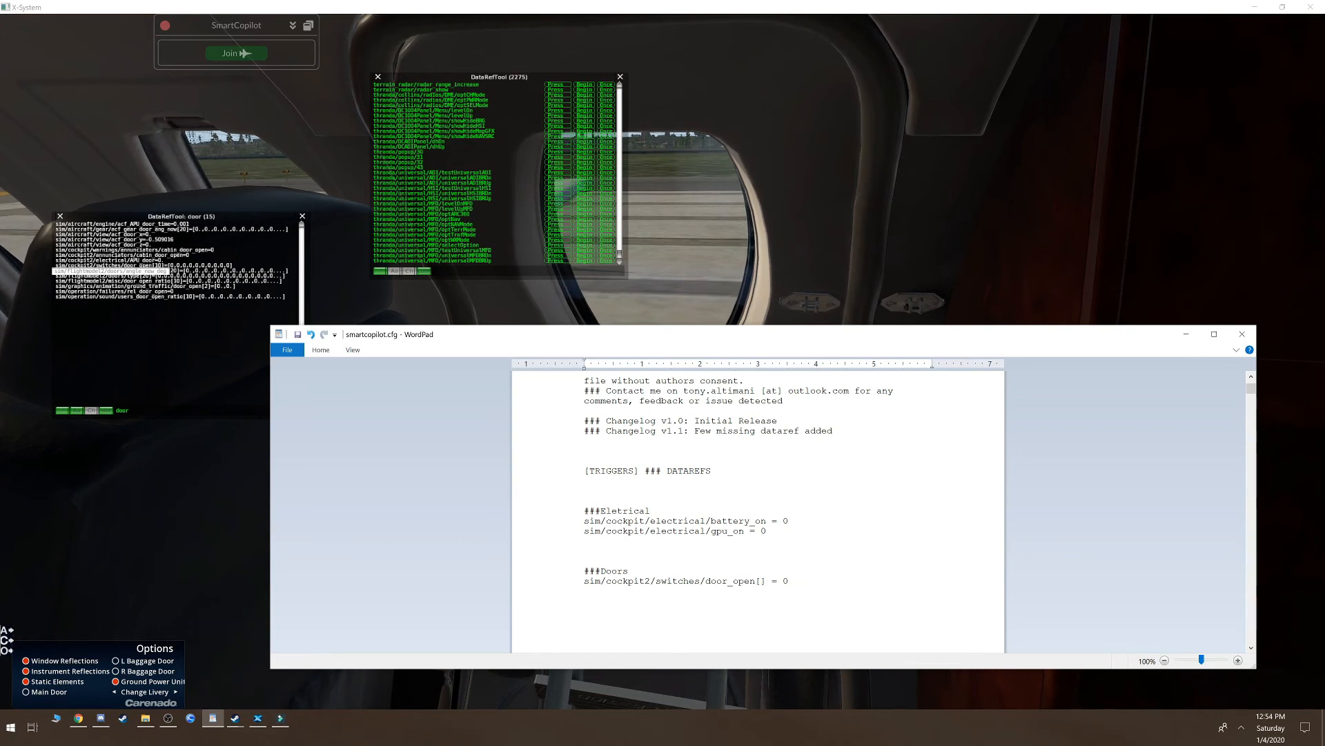
text(0)
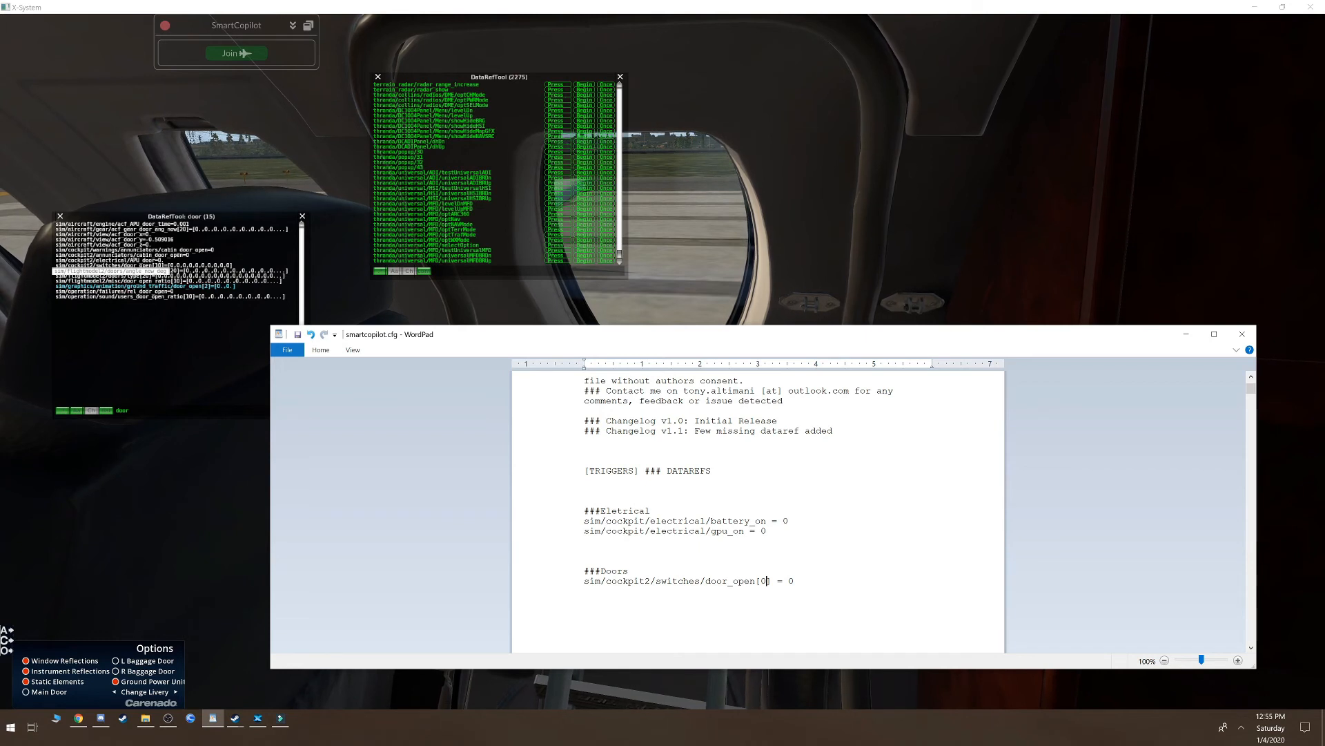
Back in X-Plane, open and close the main door repeatedly while comparing the door_open_ratio row with the door_open switch array
click(128, 331)
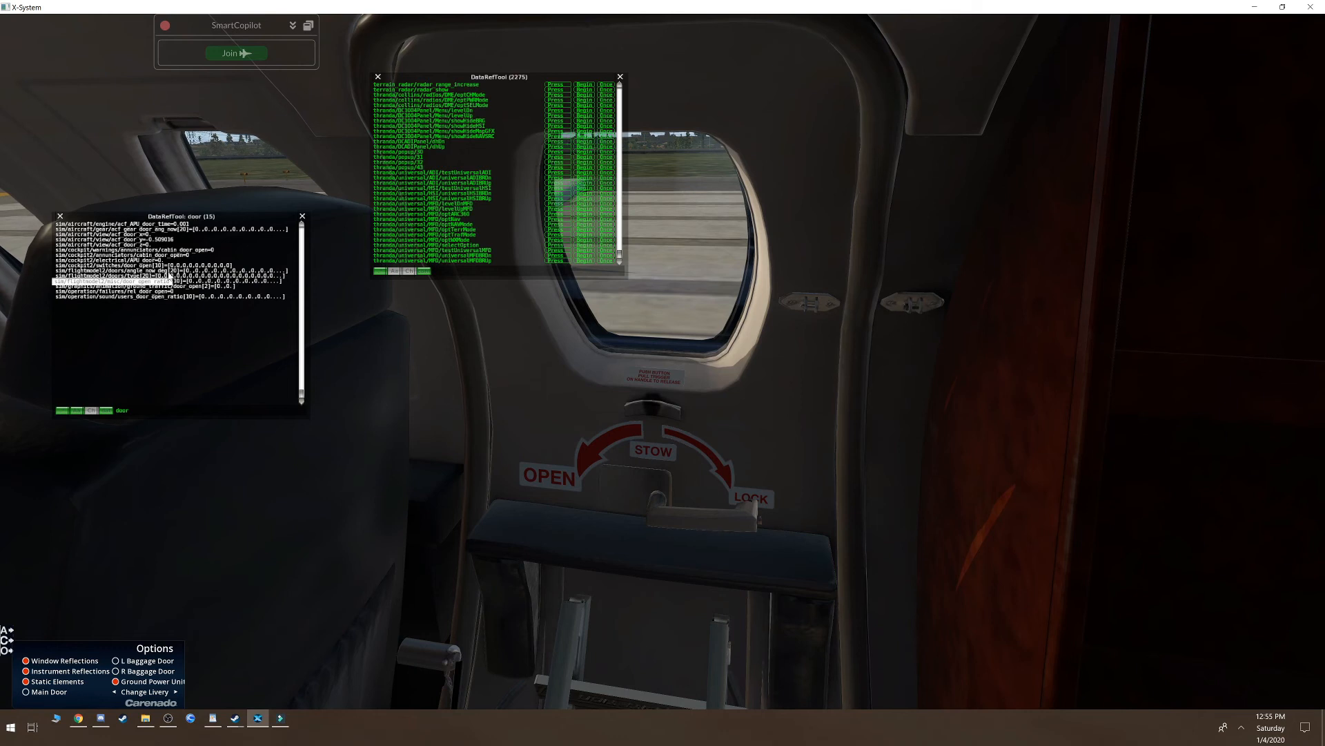
click(687, 516)
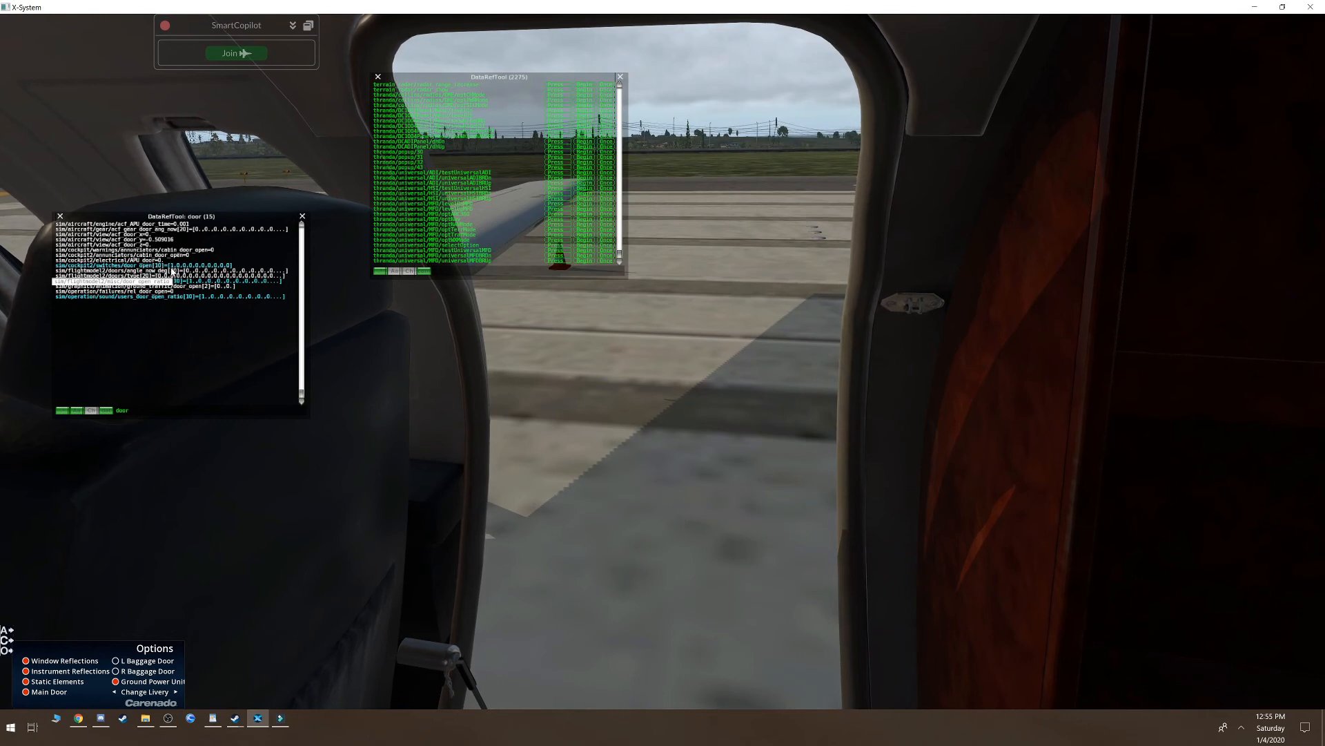
click(27, 693)
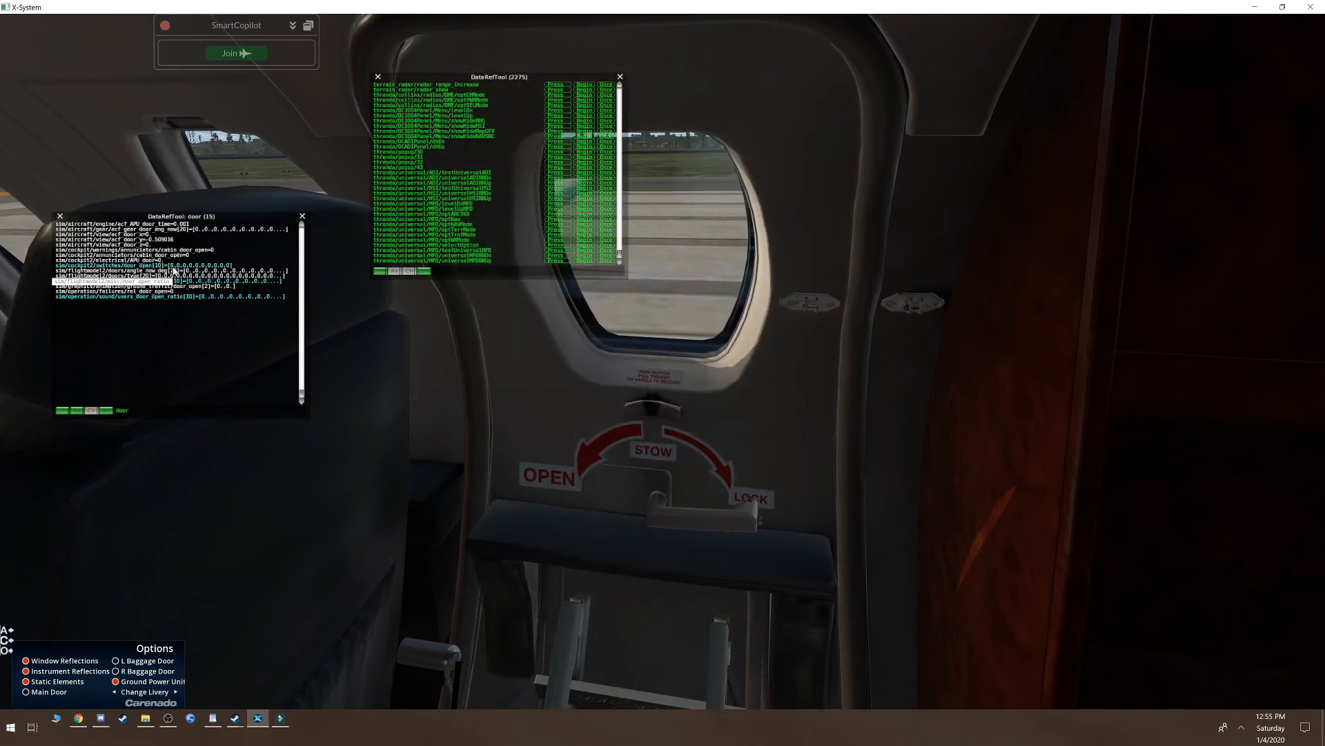
click(27, 692)
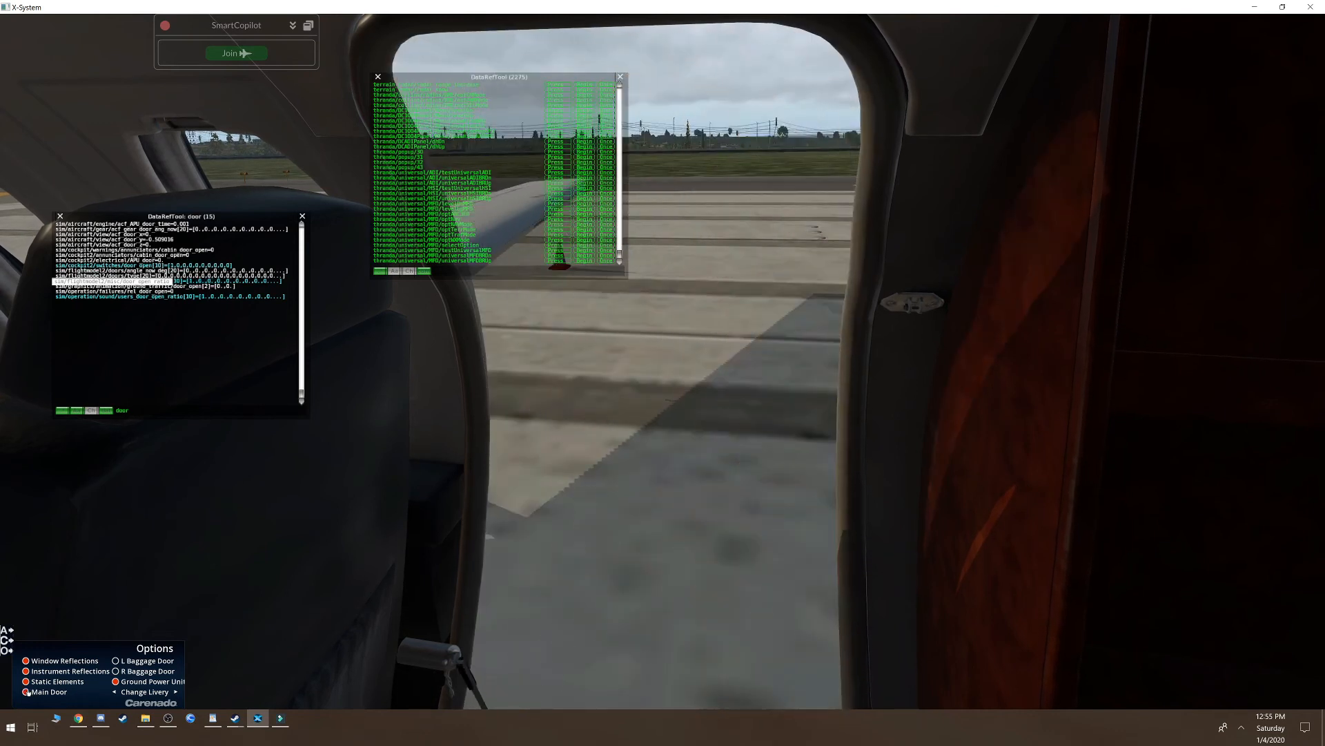
click(27, 692)
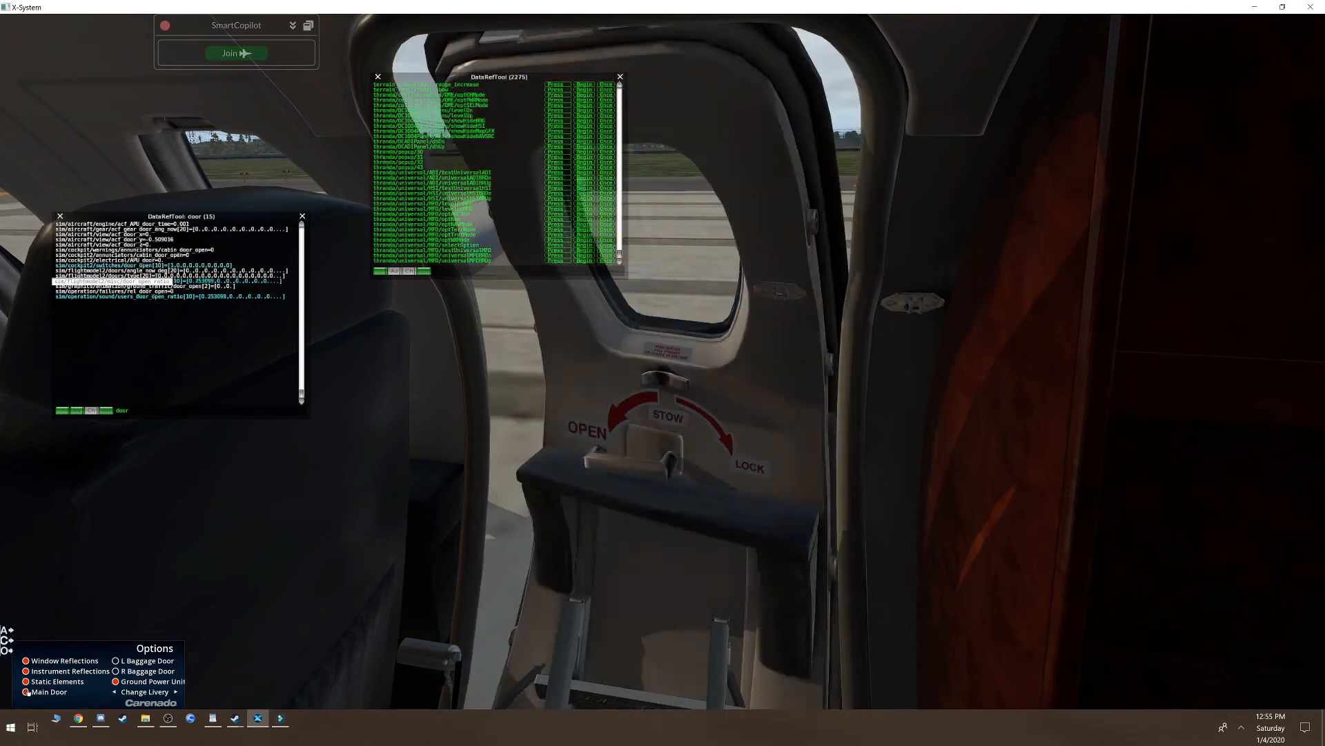
click(27, 691)
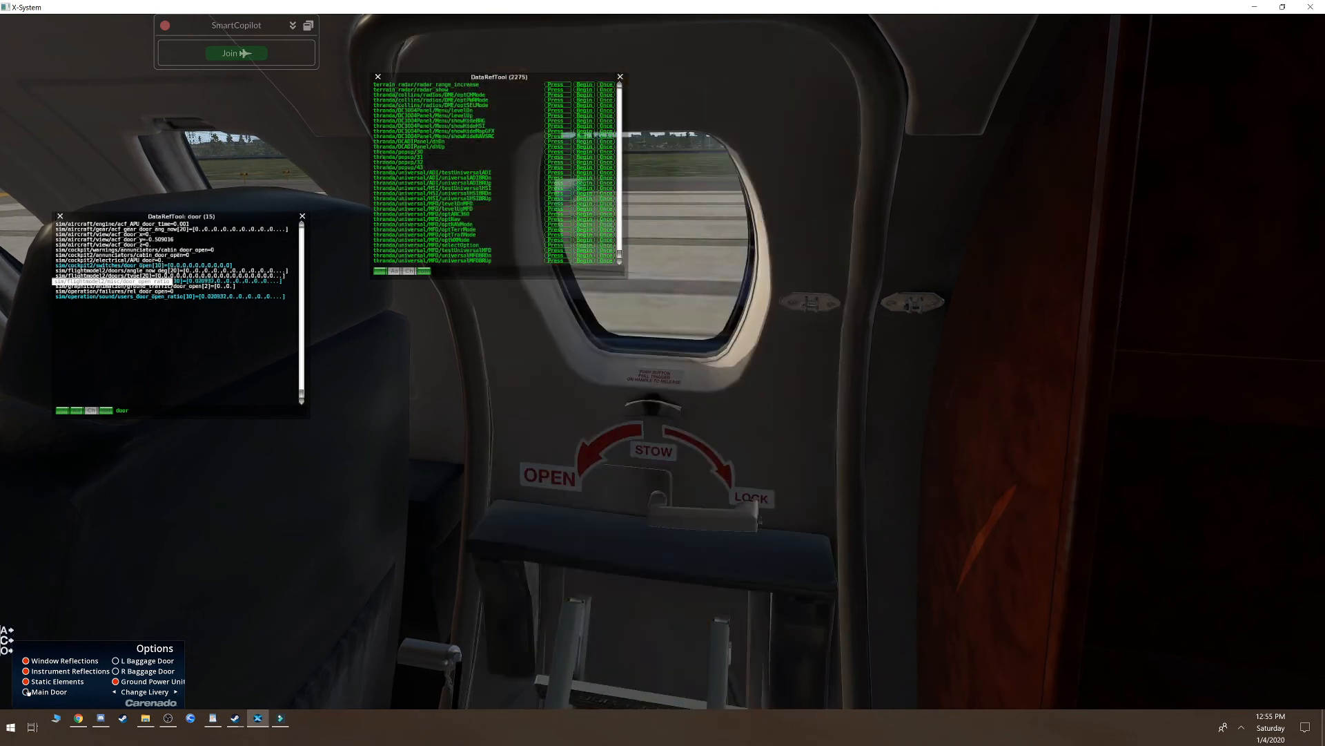
Start a new line below the door_open[0] entry in smartcopilot.cfg, then return to X-Plane and face the cockpit partition door
click(213, 718)
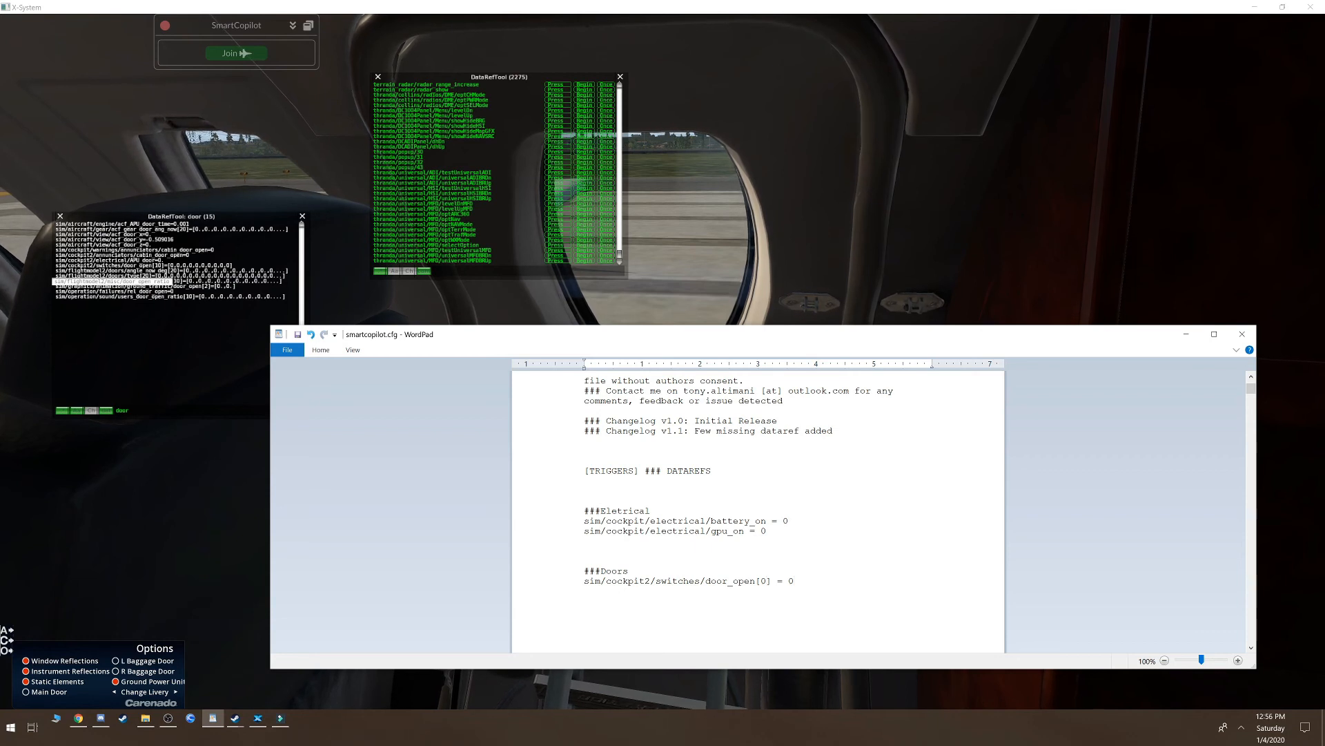
key(Return)
click(105, 516)
drag(123, 519, 452, 508)
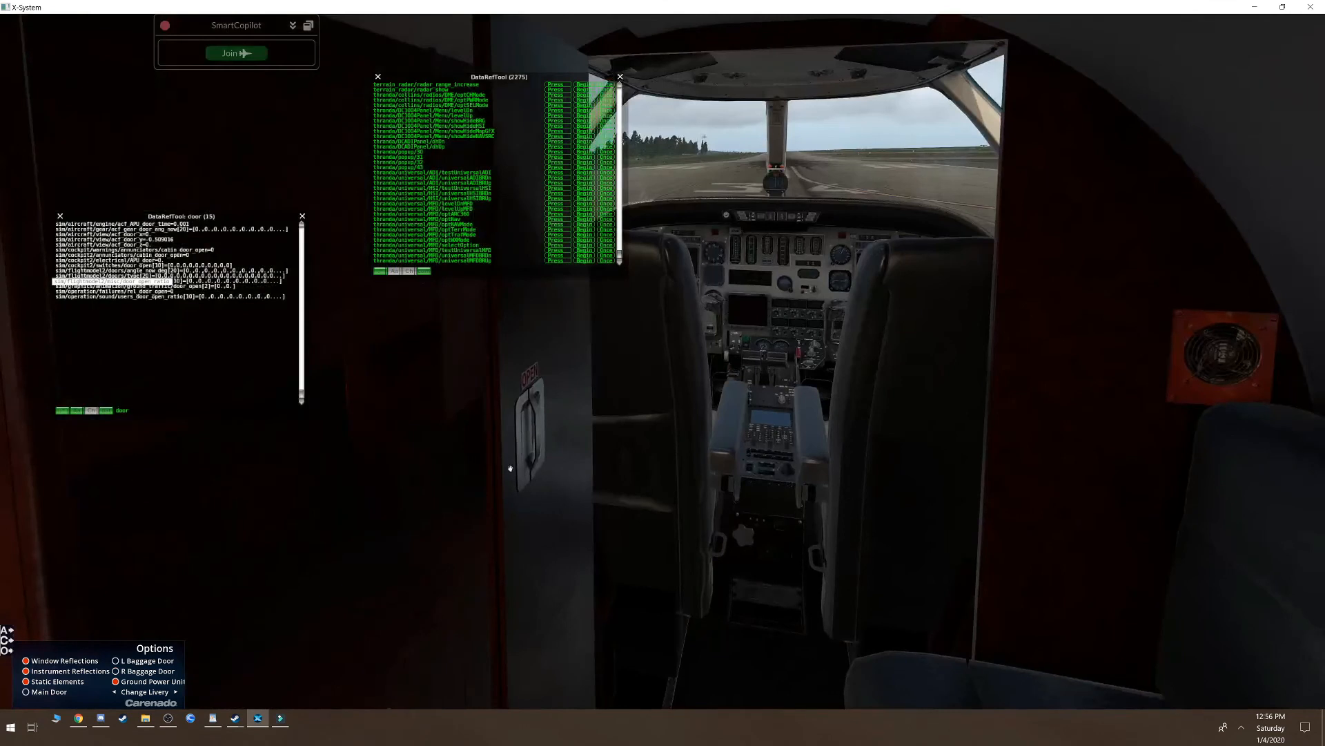
Close and reopen the cockpit partition door by its handle, close it again, and check which door_open array element responds
click(540, 434)
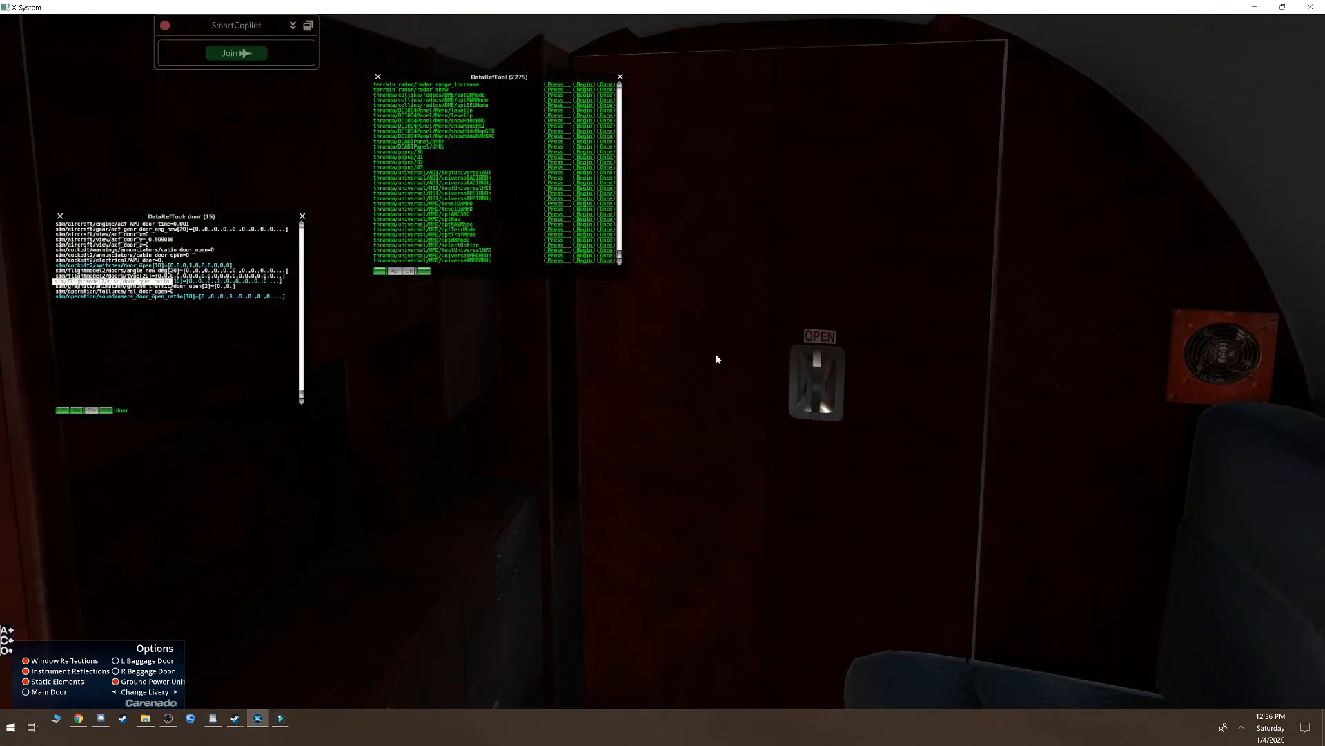
click(842, 383)
click(835, 397)
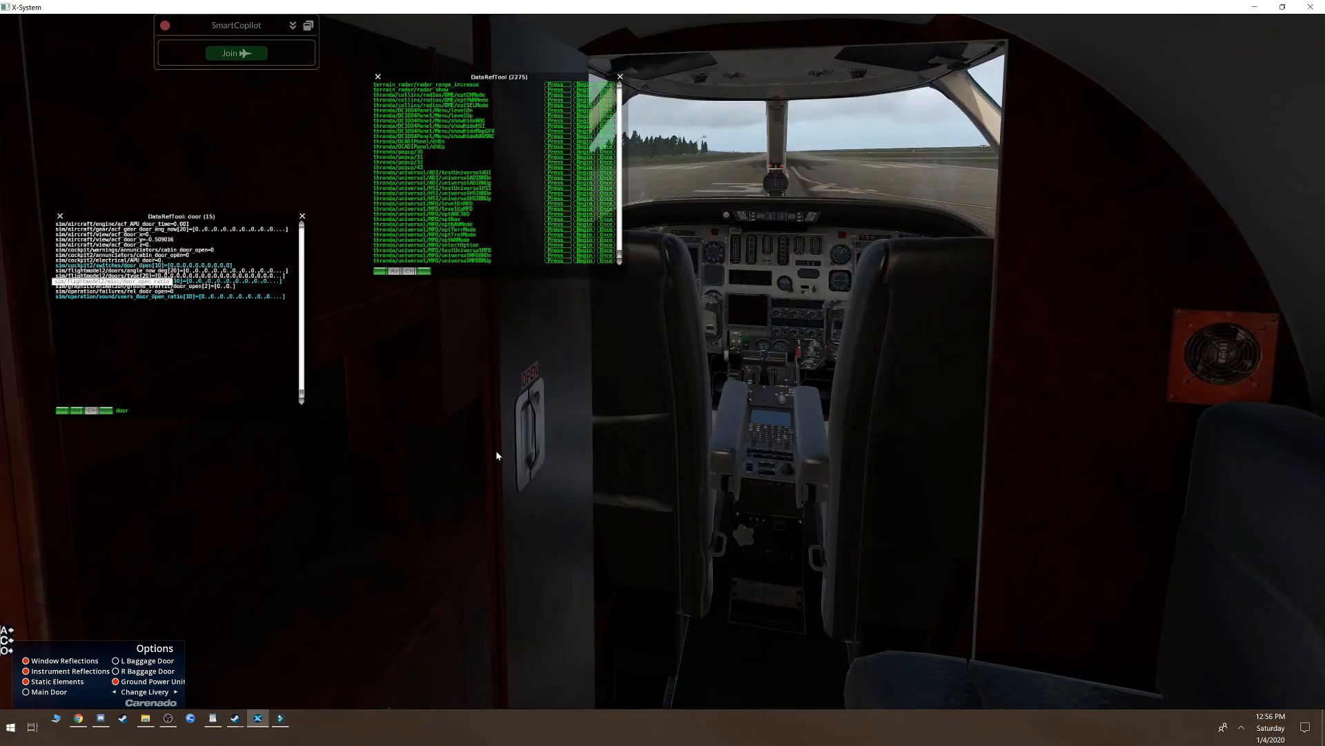
click(496, 455)
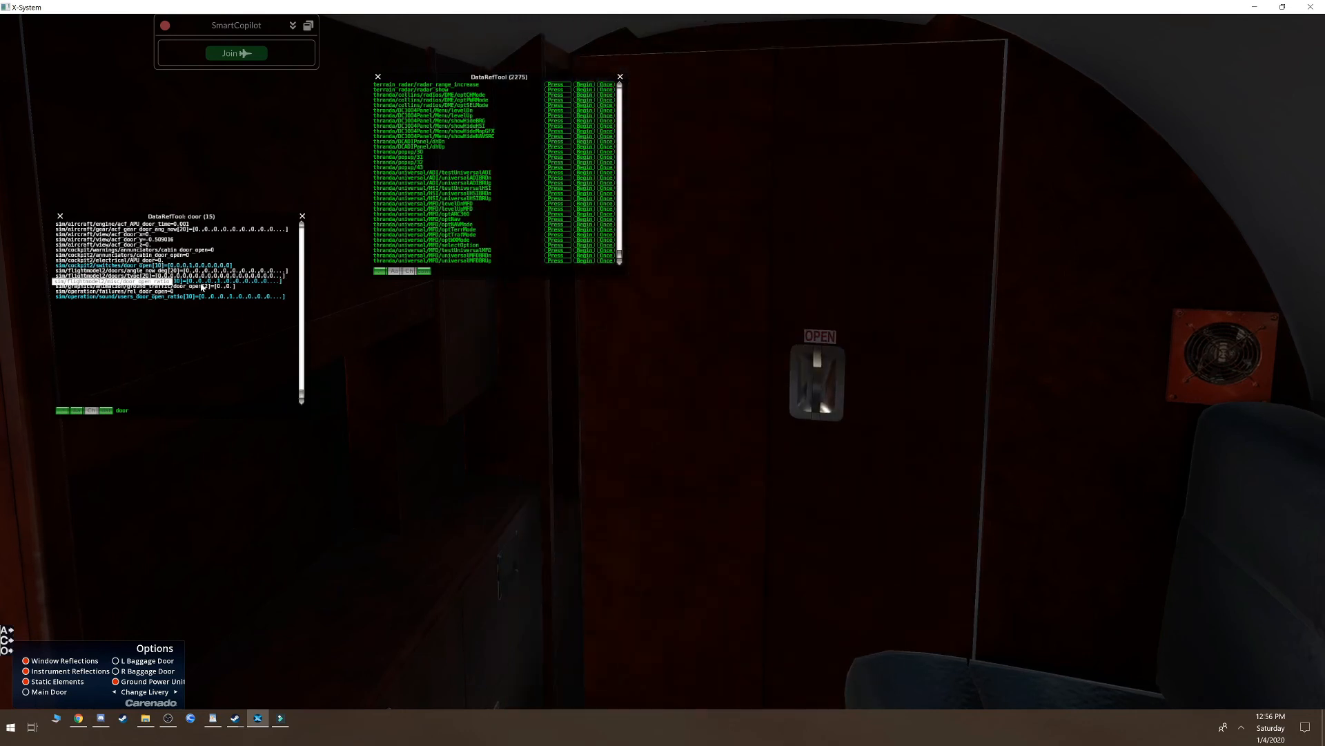
click(185, 270)
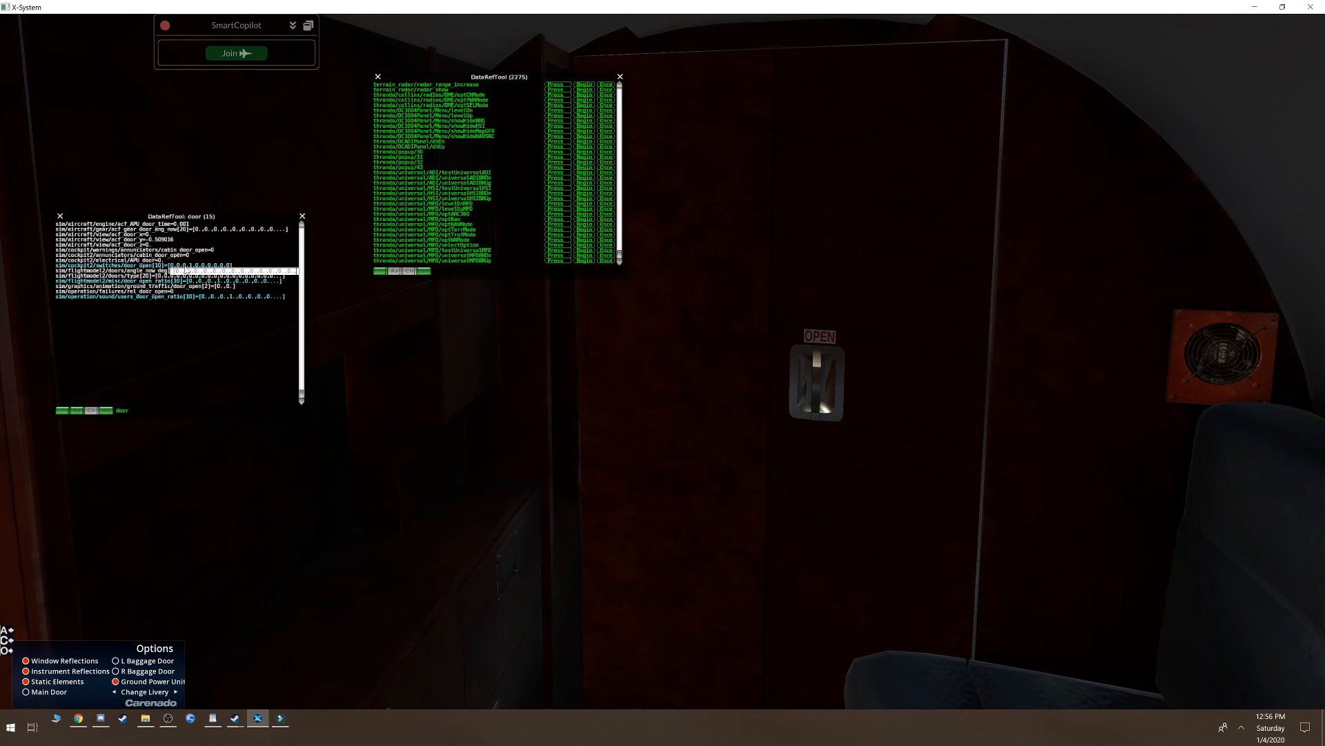
click(185, 265)
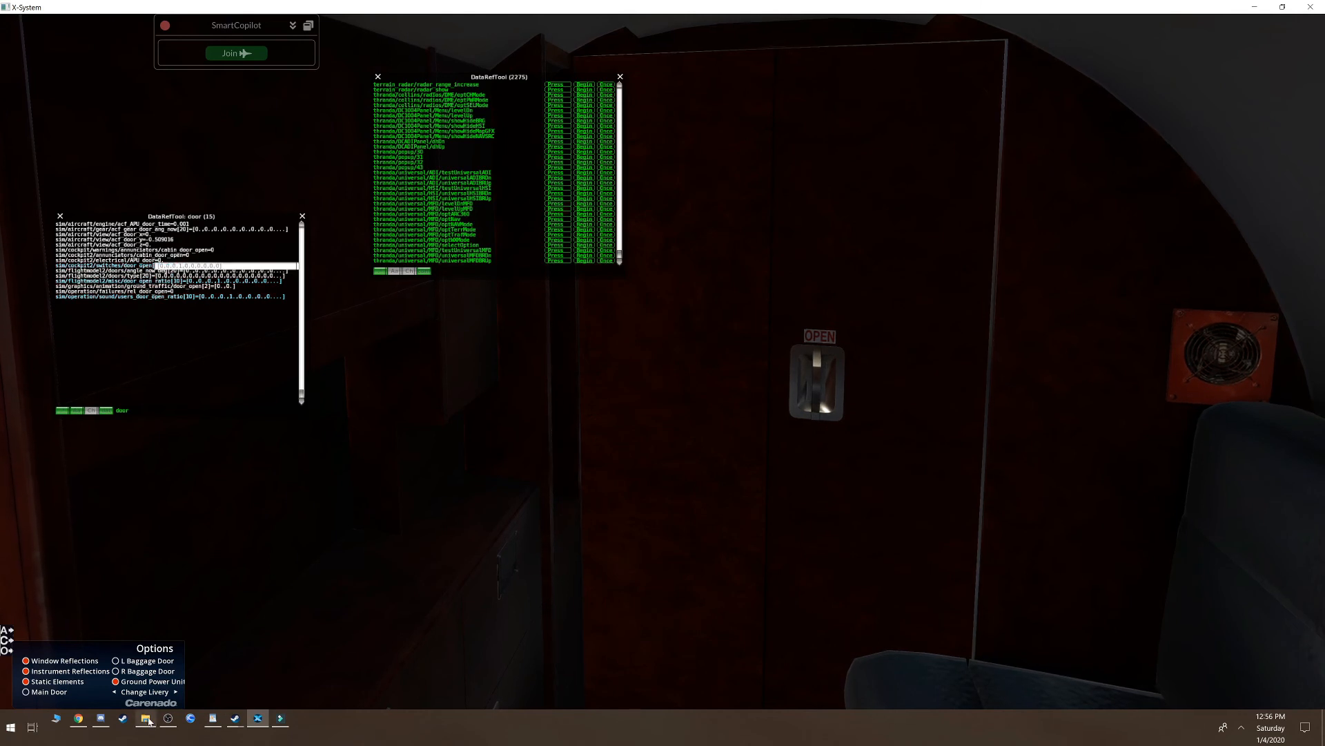
Add three more sim/cockpit2/switches/door_open lines under ###Doors in smartcopilot.cfg and complete the last one with "[3] = 0"
click(213, 718)
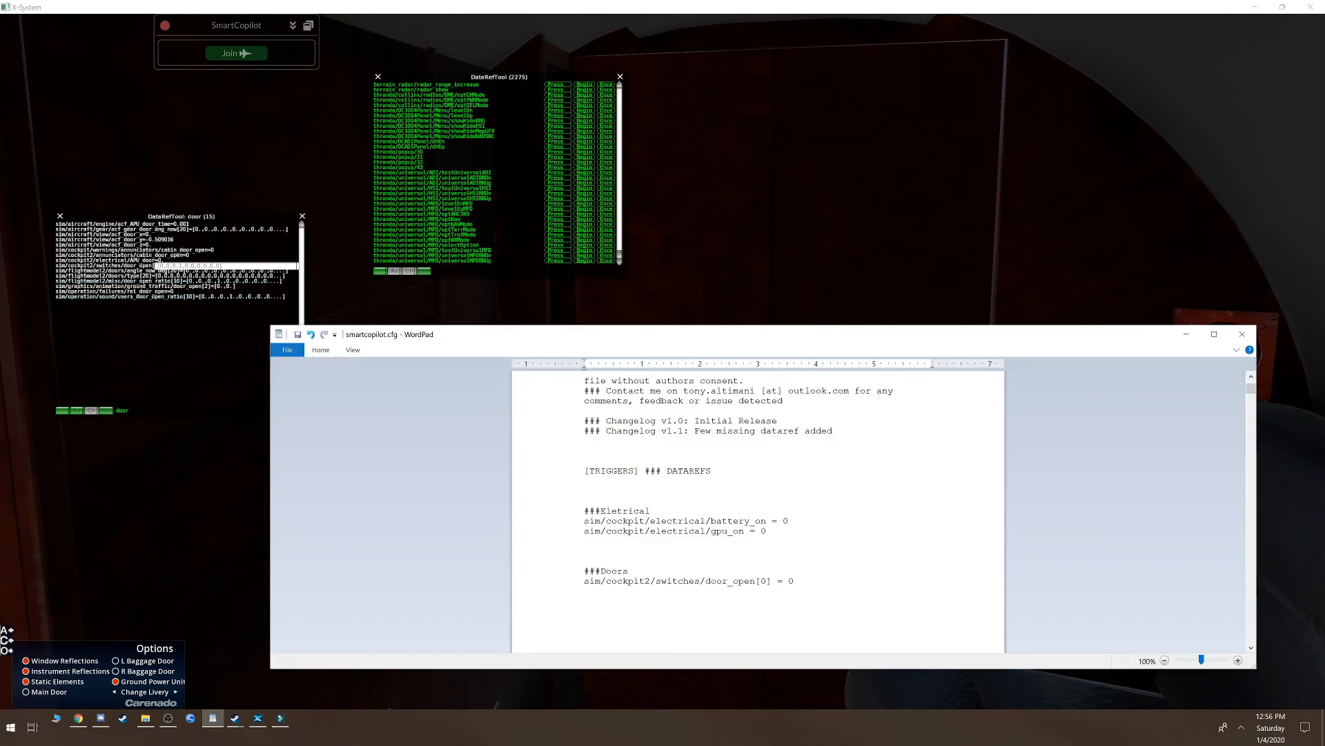
text(sim/cockpit2/switches/door_open)
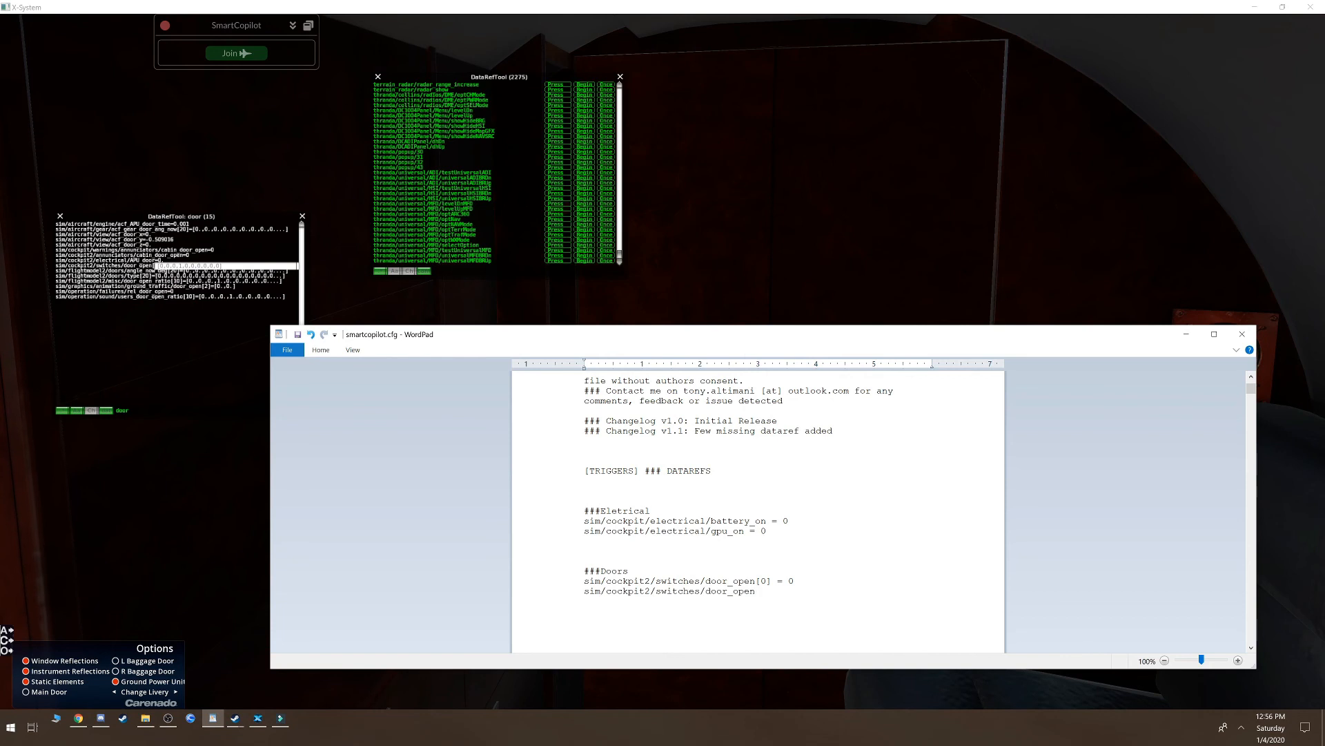
key(Return)
text(sim/cockpit2/switches/door_open)
text(sim/cockpit2/switches/door_open)
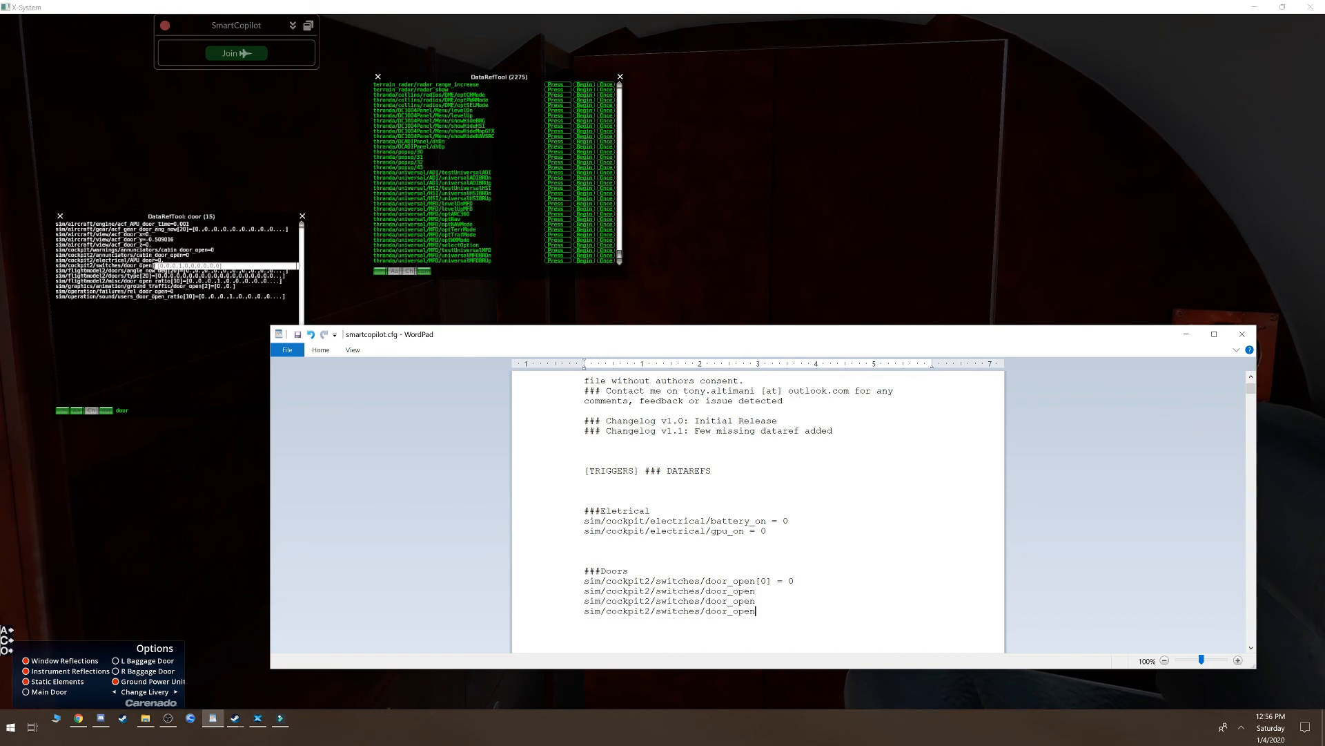
text([3] = 0)
Complete the two middle door_open entries with the placeholder index and value "[?] = 0"
drag(532, 336, 553, 340)
click(777, 595)
text([])
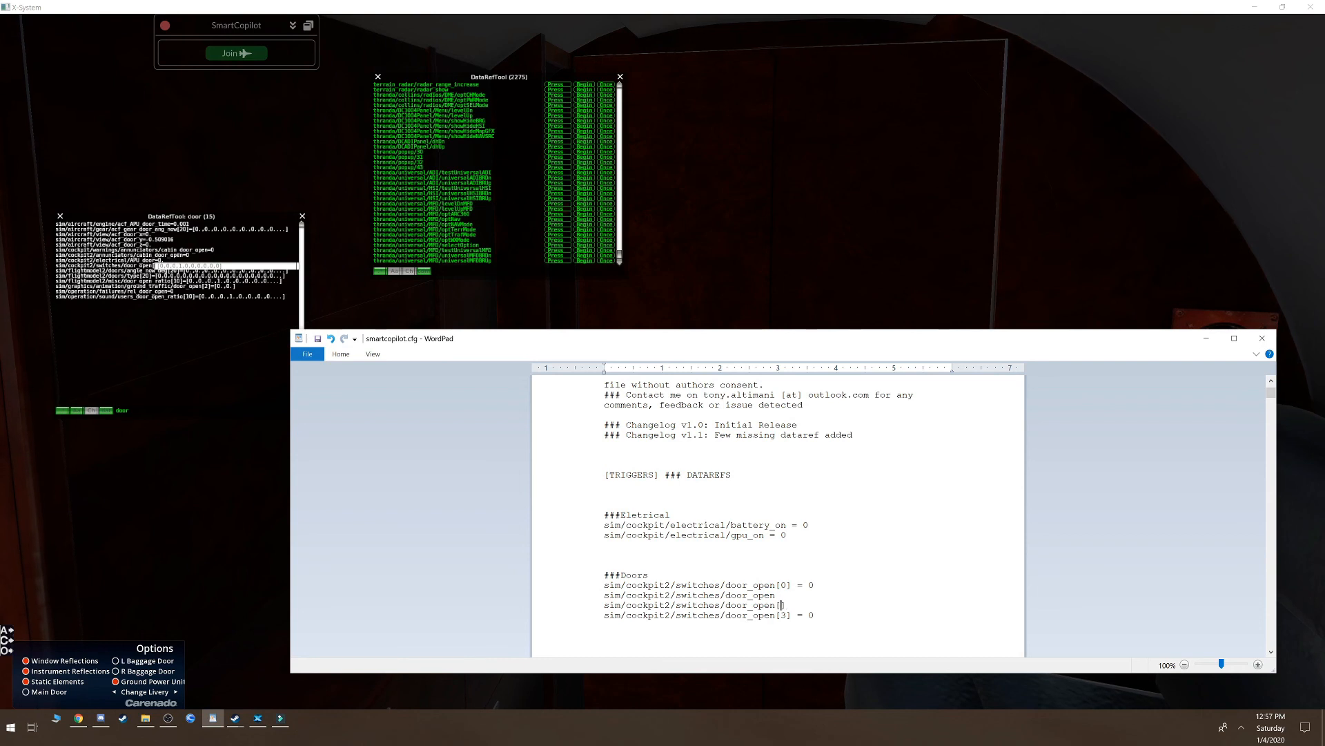
text(2[?] = 0=0)
key(Left)
Highlight the whole Doors block and the "= 0" part of the door_open[0] entry to review them
drag(819, 614, 604, 574)
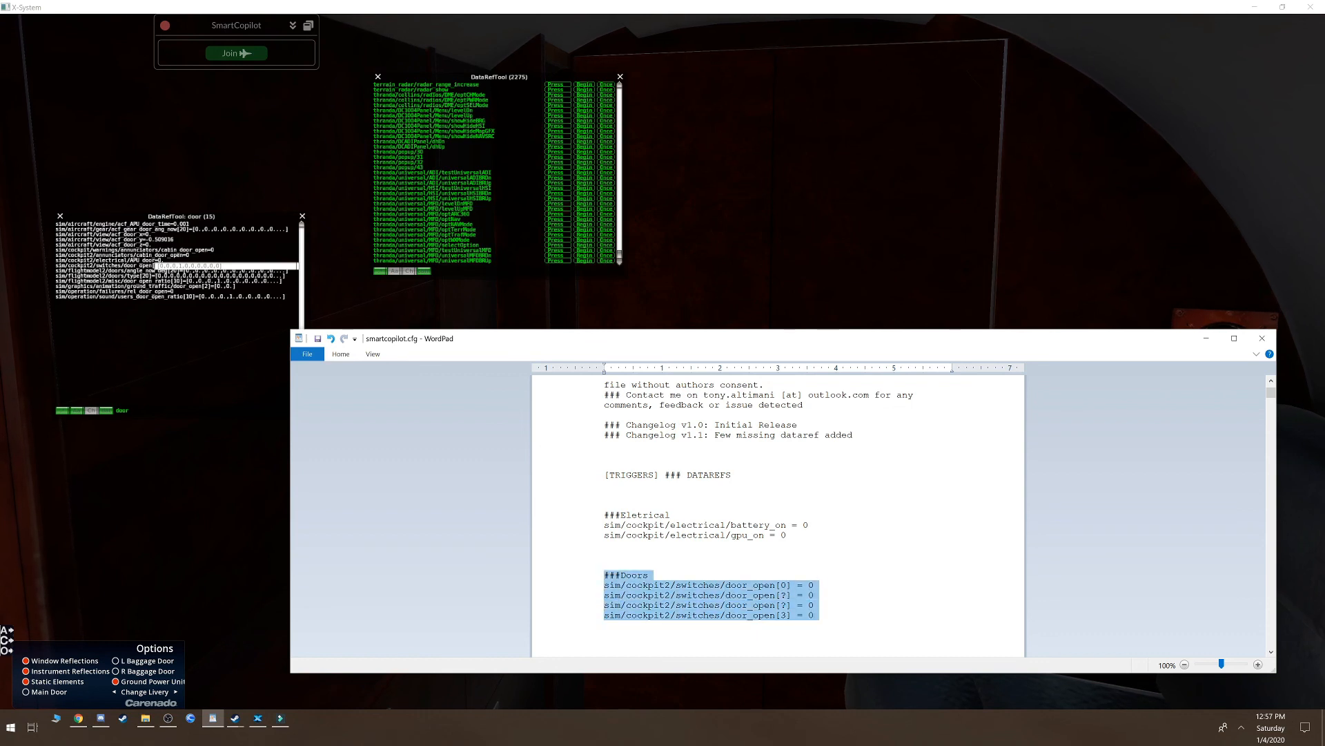
click(815, 605)
drag(814, 584, 798, 585)
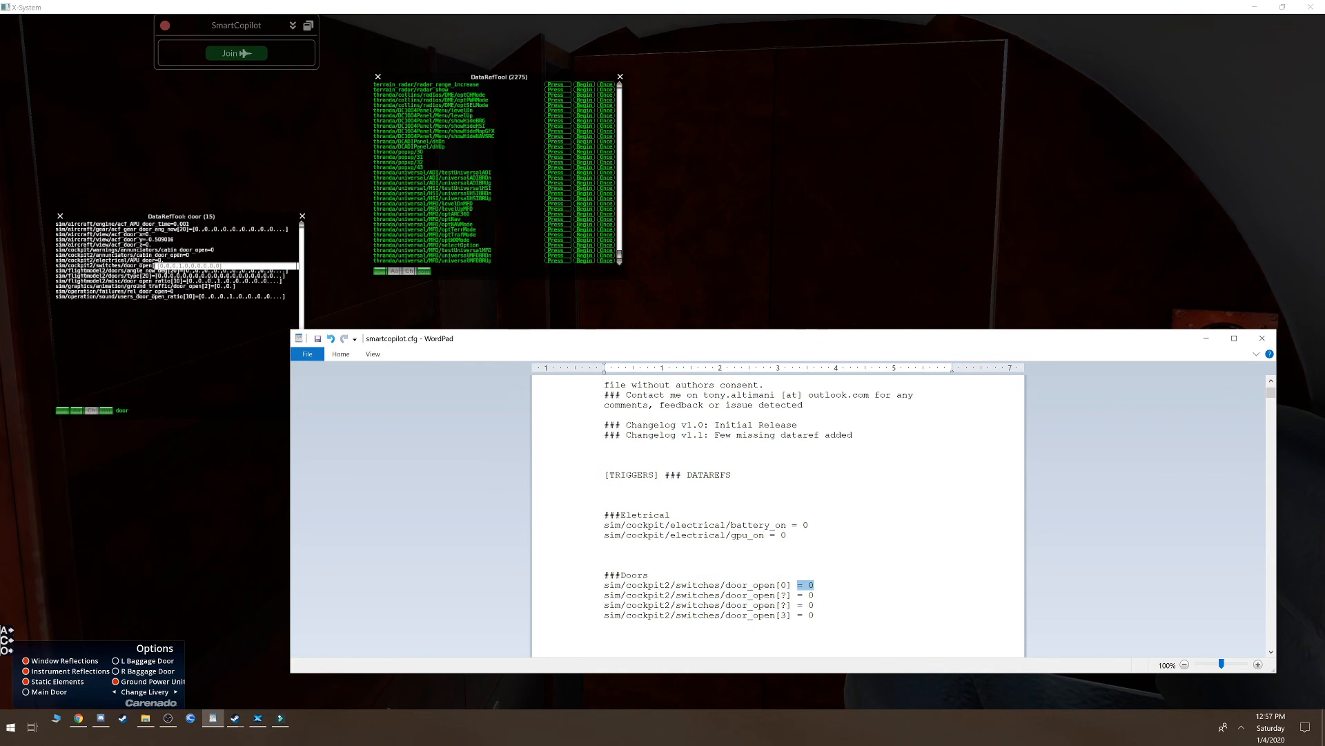
click(814, 595)
drag(814, 584, 798, 584)
click(814, 585)
Return to X-Plane, open the cockpit partition door, and frame the aircraft from its front in an external view
click(188, 525)
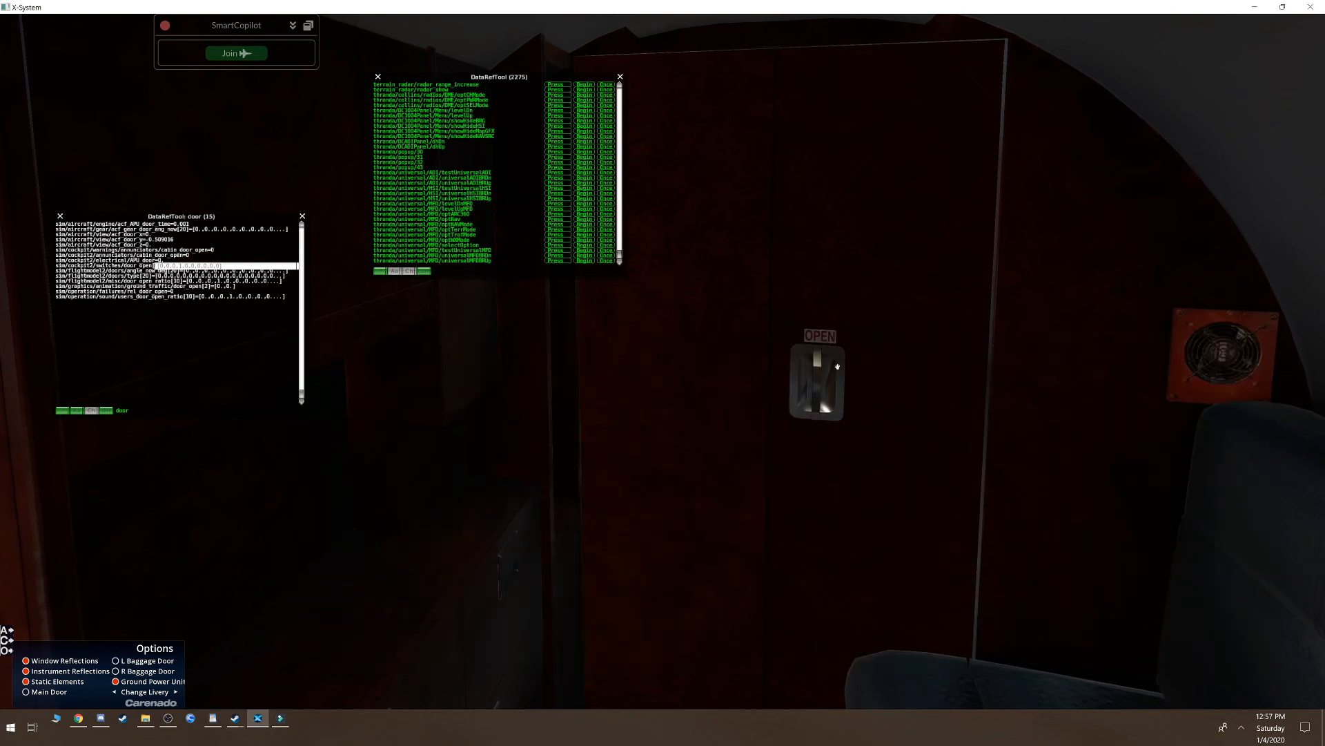
click(815, 376)
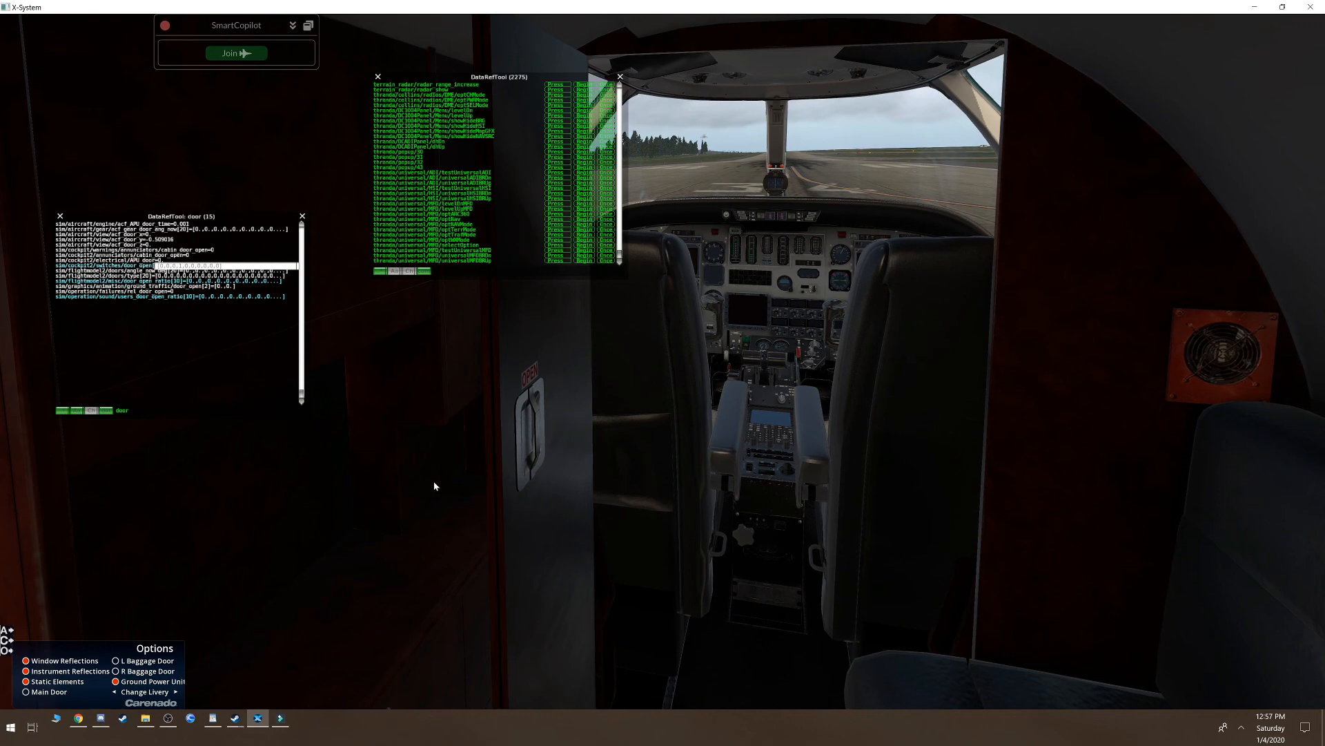
key(shift+8)
drag(346, 510, 491, 488)
scroll(538, 486, up, 6)
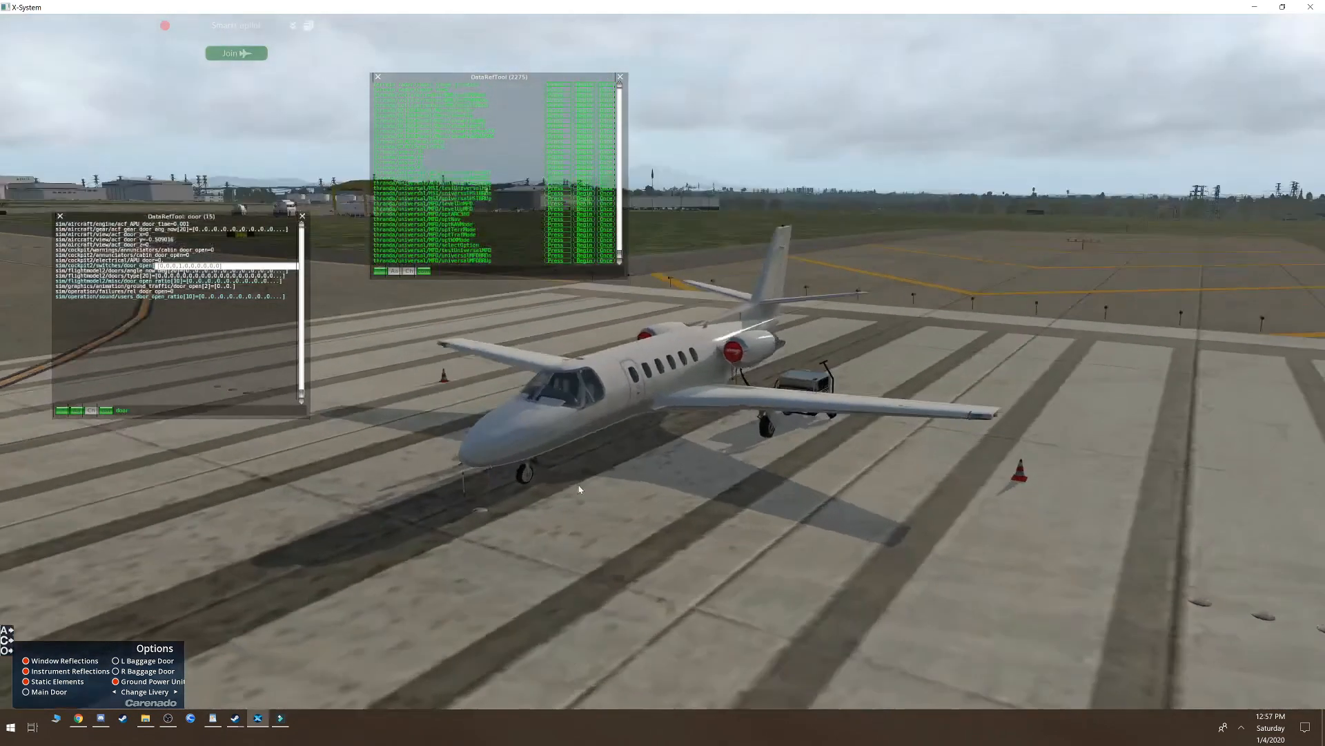
drag(520, 549, 544, 533)
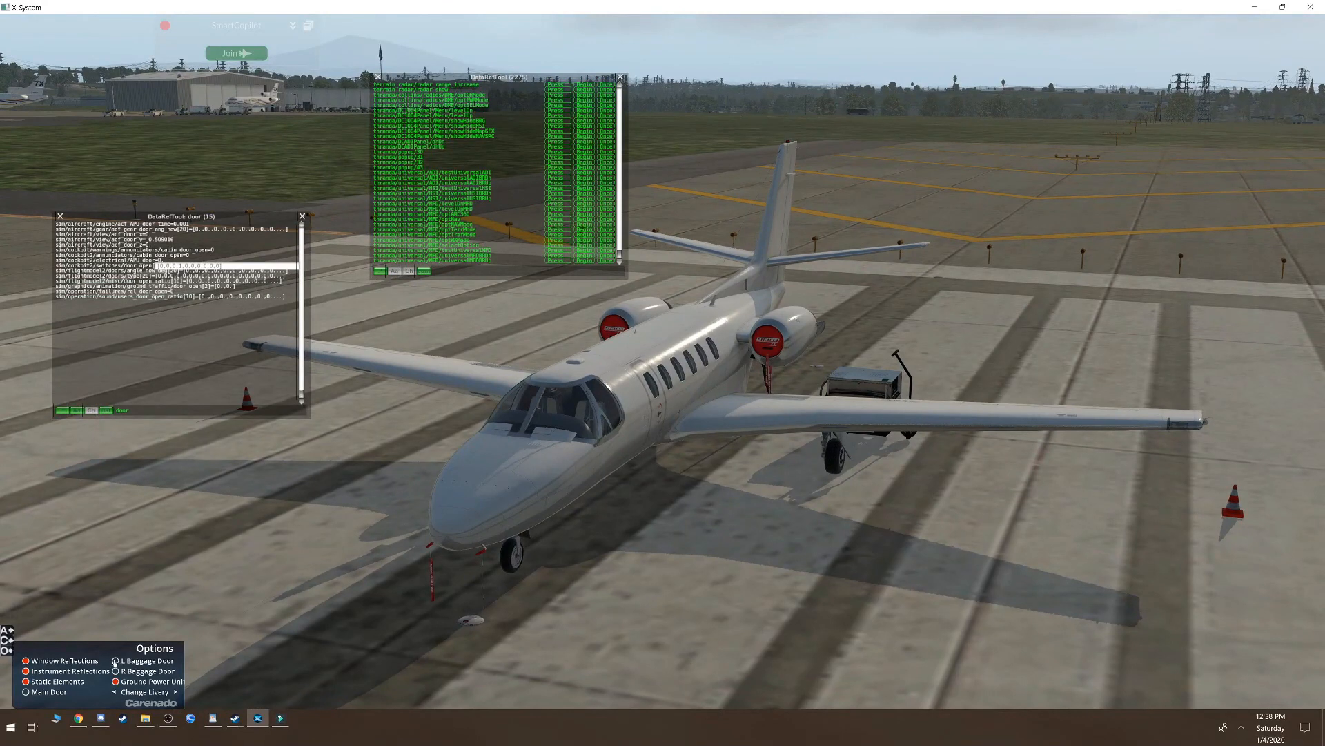
Finish the dataref value edit, and open, close and reopen the left baggage door to identify its door_open index
key(Return)
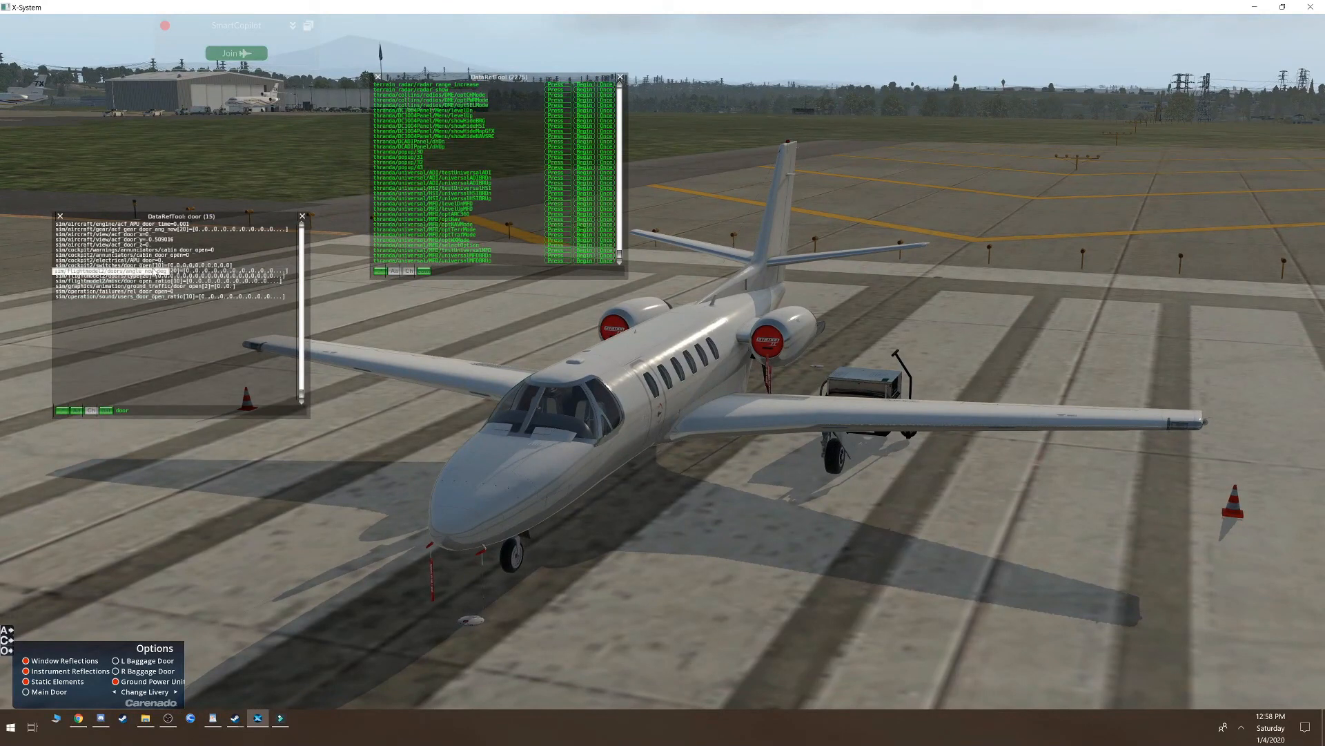
click(116, 660)
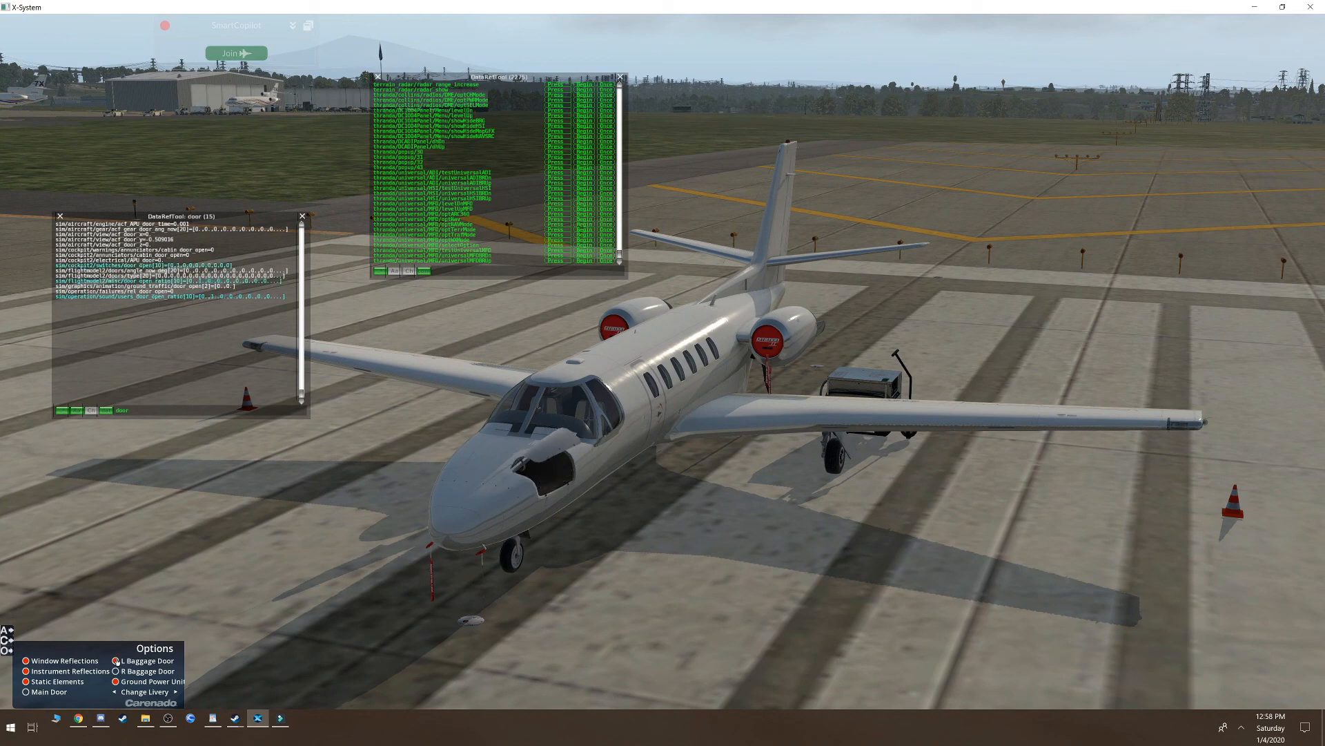
click(116, 660)
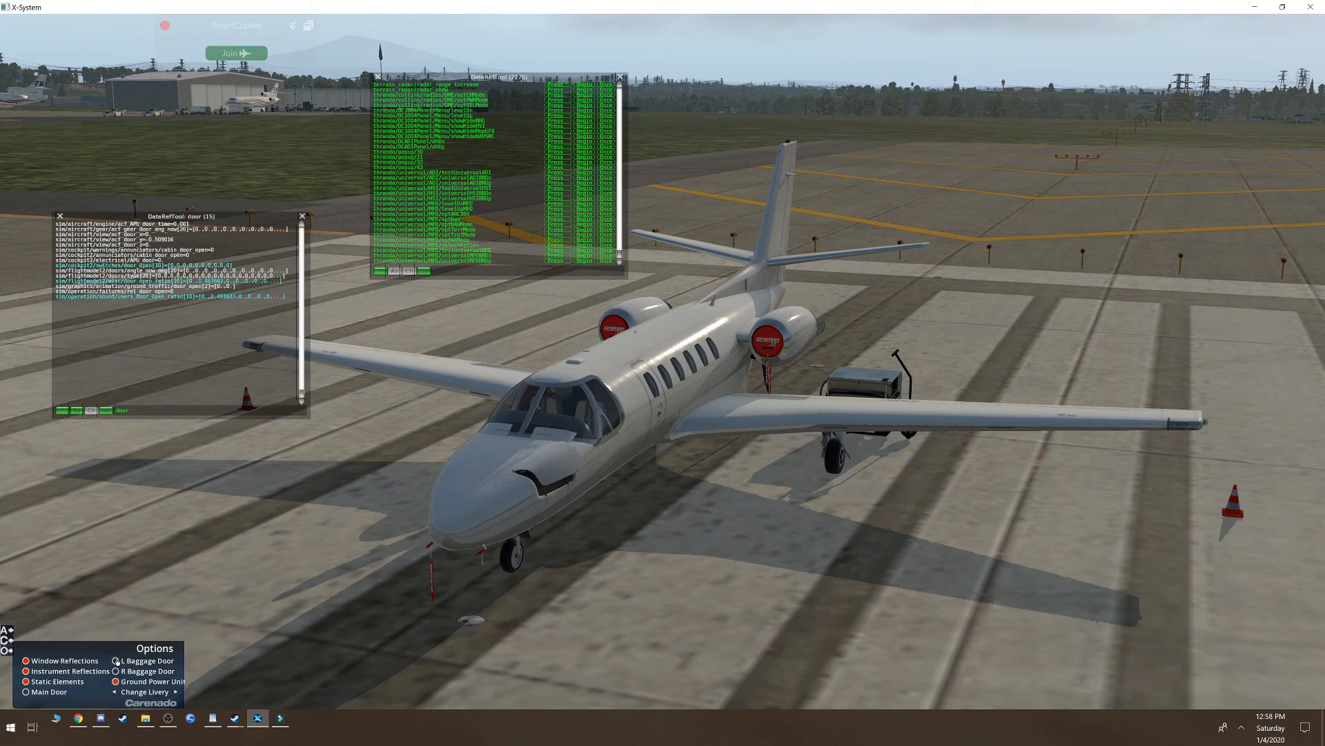
click(116, 661)
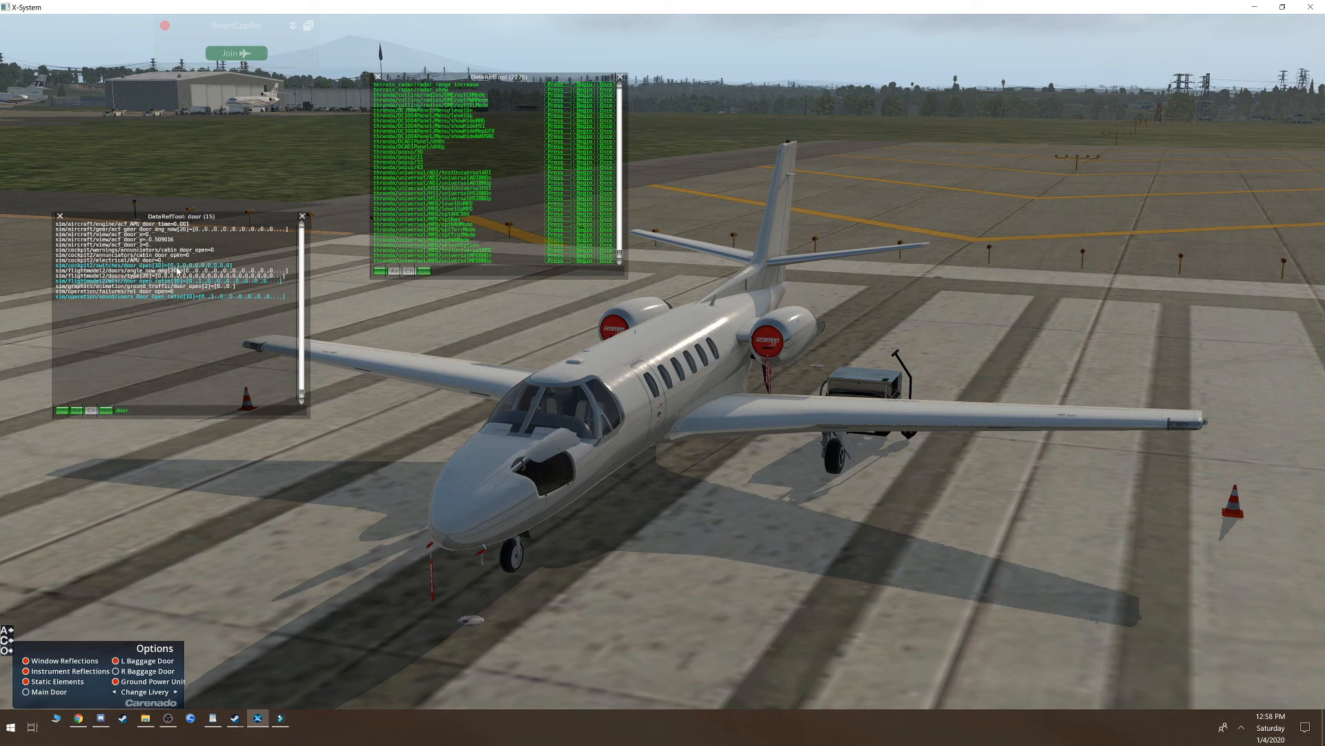
Switch to smartcopilot.cfg in WordPad and replace the placeholder indices of the two middle door_open entries with 1 and 2
click(213, 718)
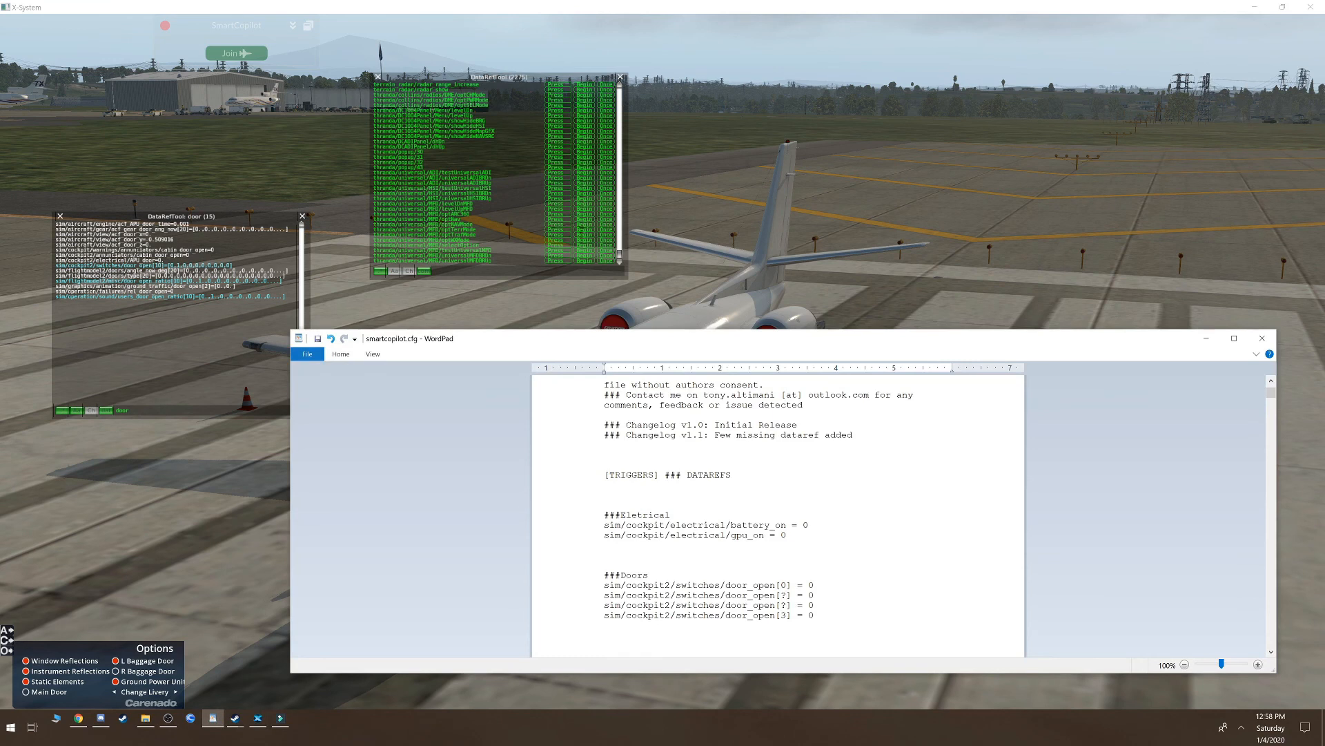
key(BackSpace)
text(1)
key(Down)
key(BackSpace)
text(2)
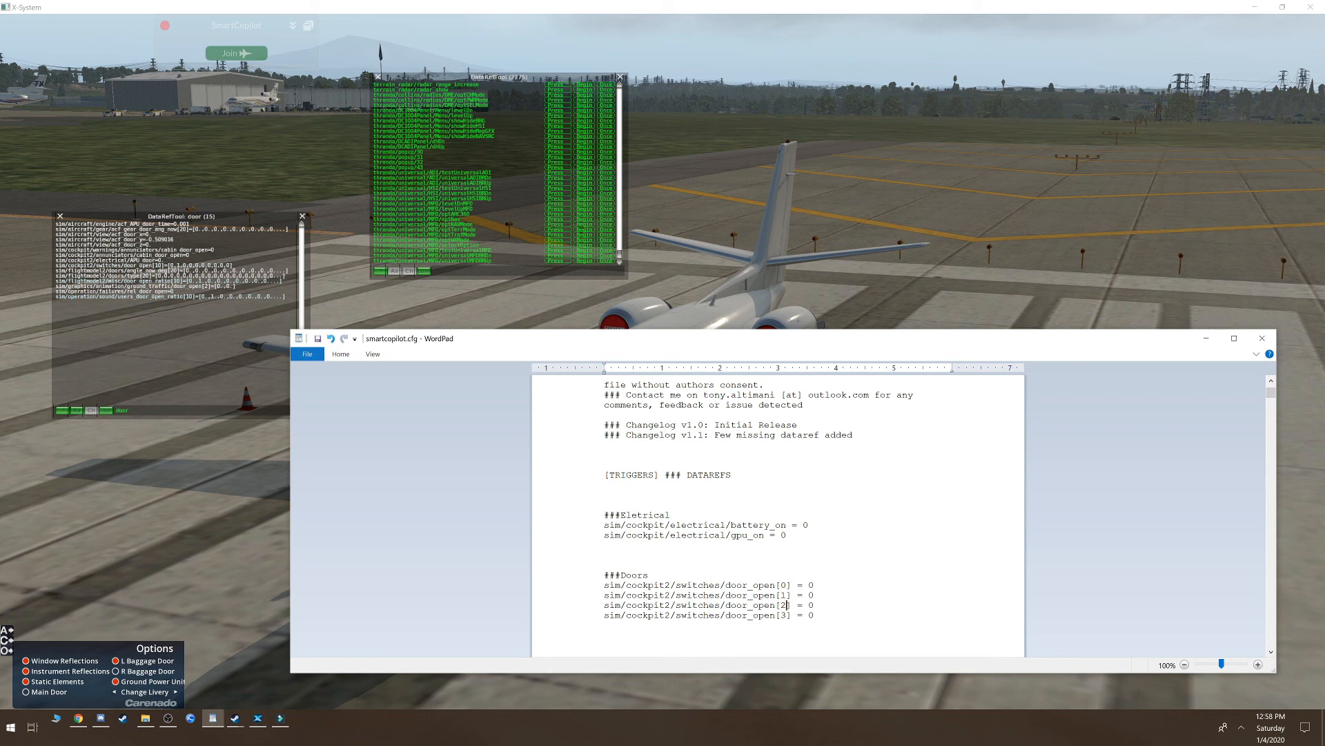